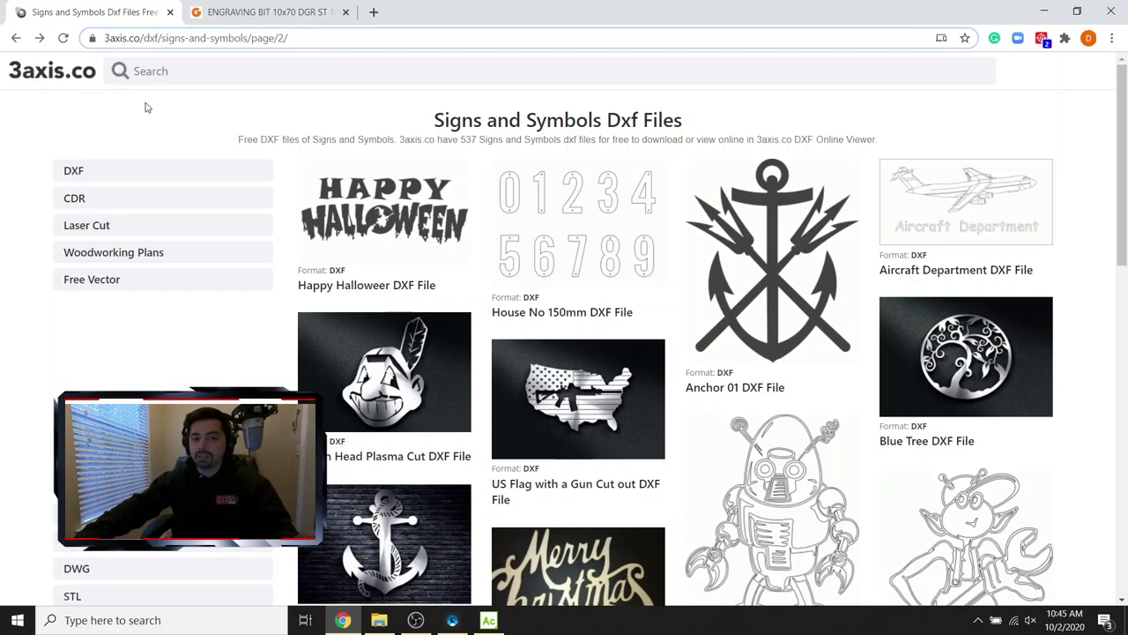
Show the GranQuartz ENGRAVING BIT 10x70 DGR ST 10x50 PCD product page in Chrome.
scroll(548, 255, down, 5)
scroll(549, 255, up, 5)
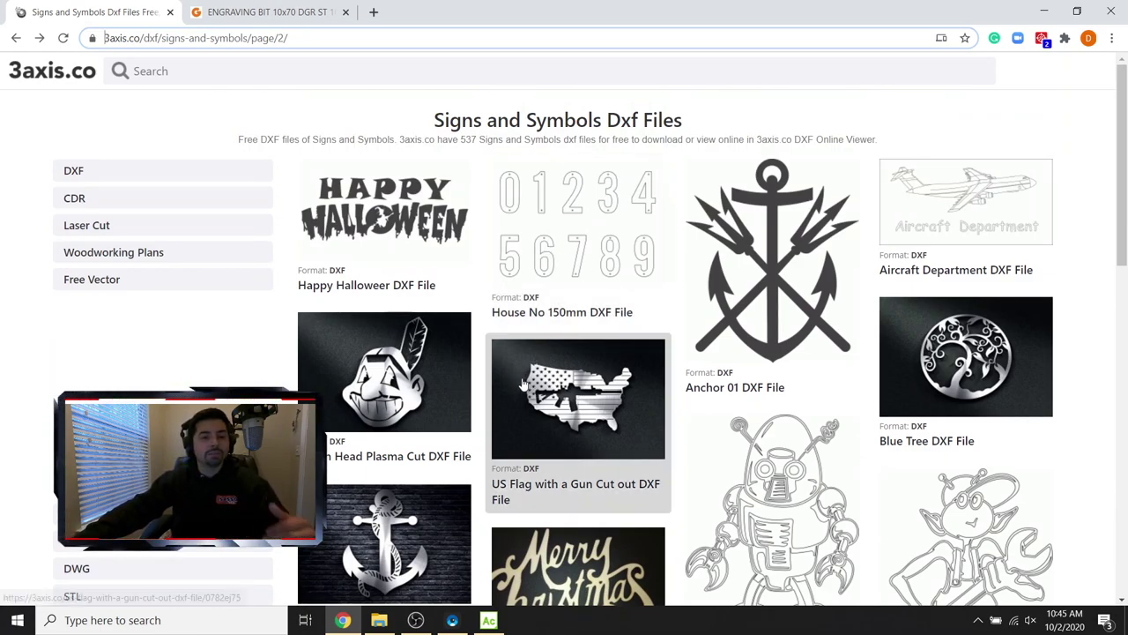
scroll(689, 307, down, 2)
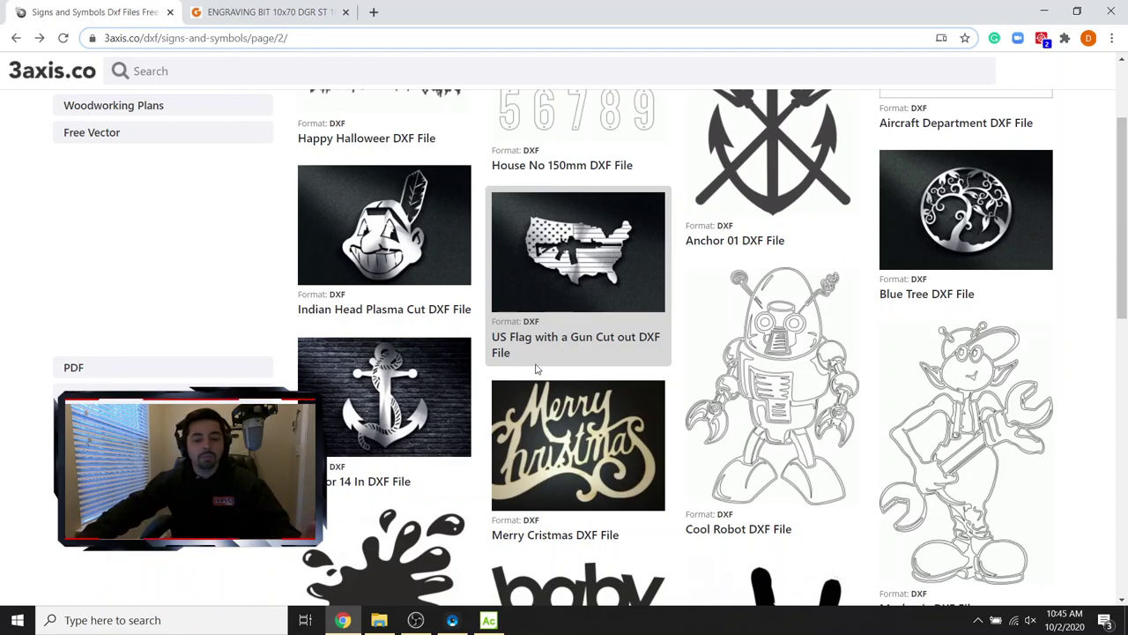
mouse_move(417, 622)
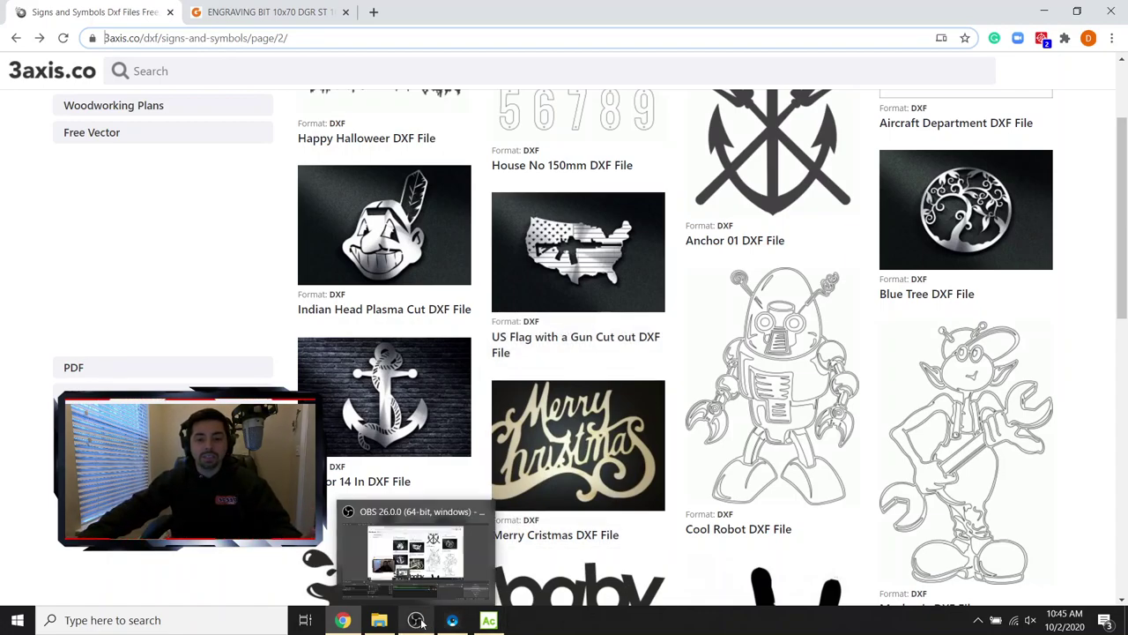
click(265, 7)
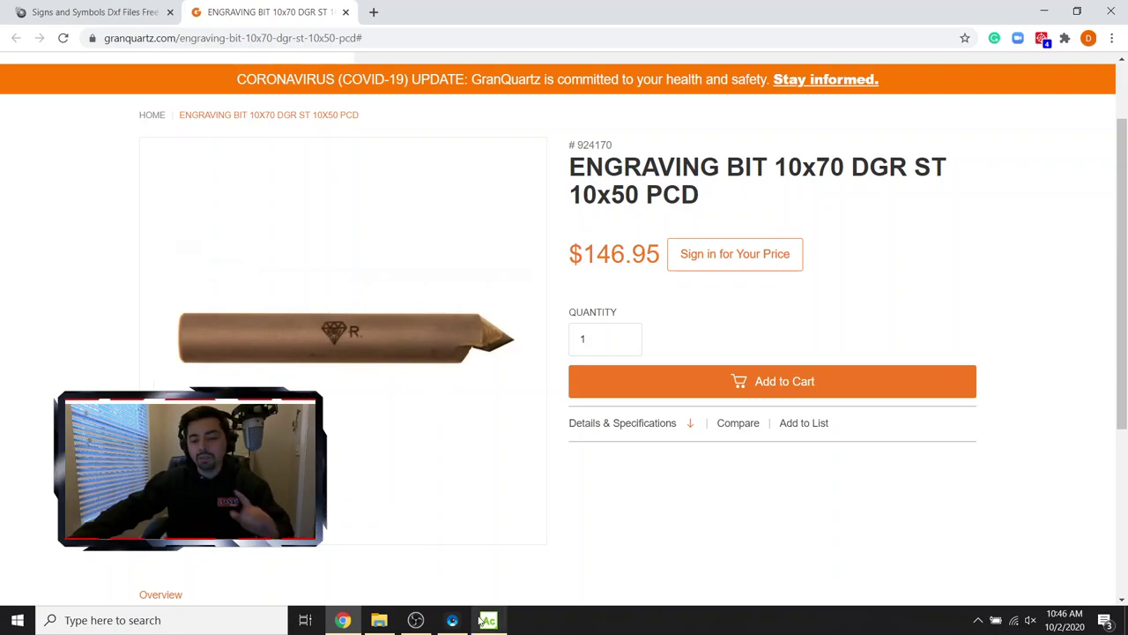
Bring Alphacam forward and close the Machining Styles and Operations panels.
mouse_move(487, 623)
click(489, 555)
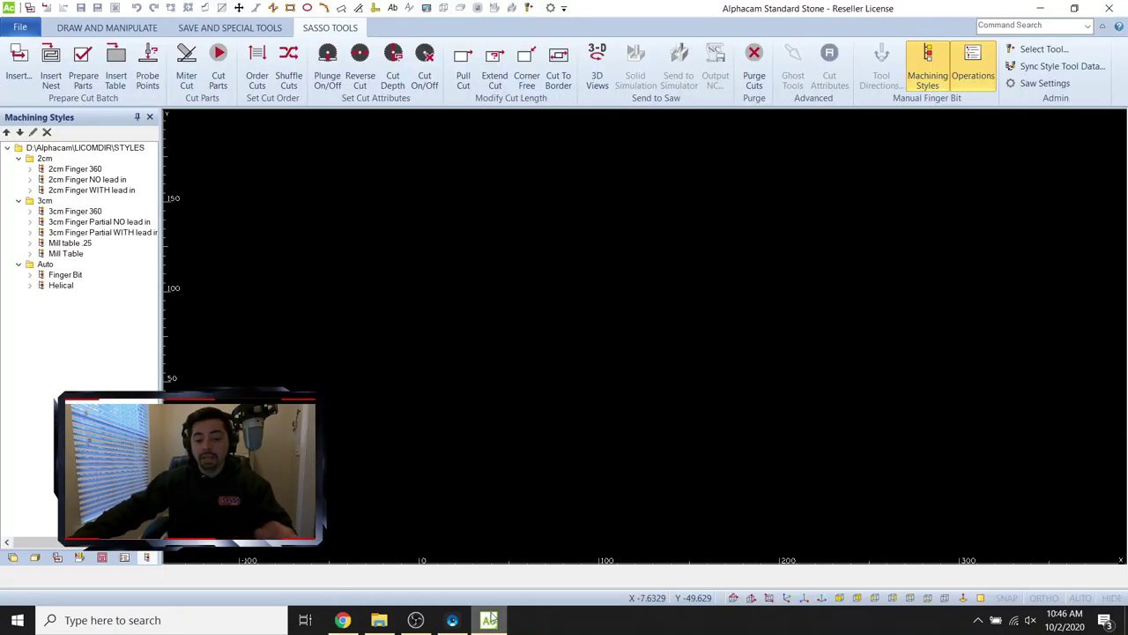
click(149, 117)
click(149, 117)
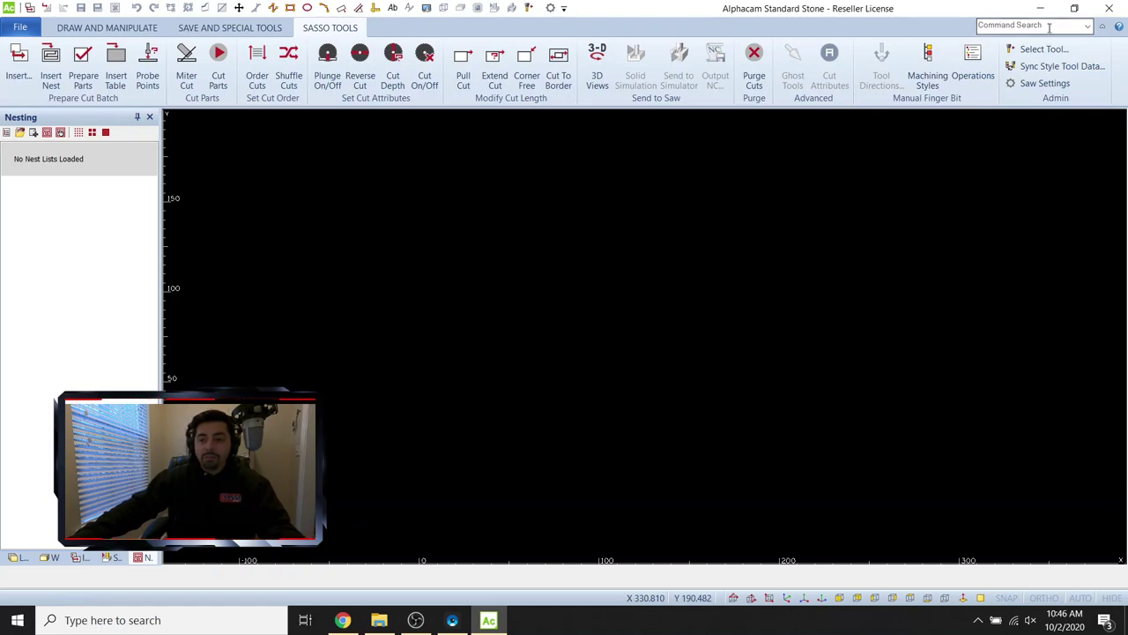
Search for 'Define Tool' in Command Search.
click(1049, 27)
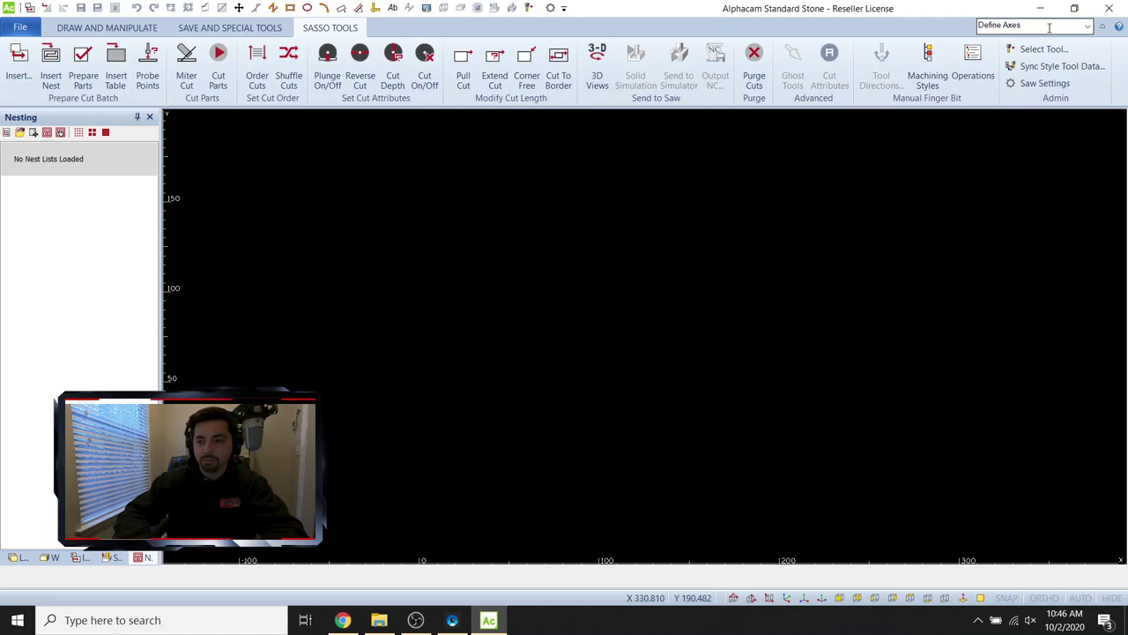
click(1035, 24)
click(1036, 25)
key(BackSpace)
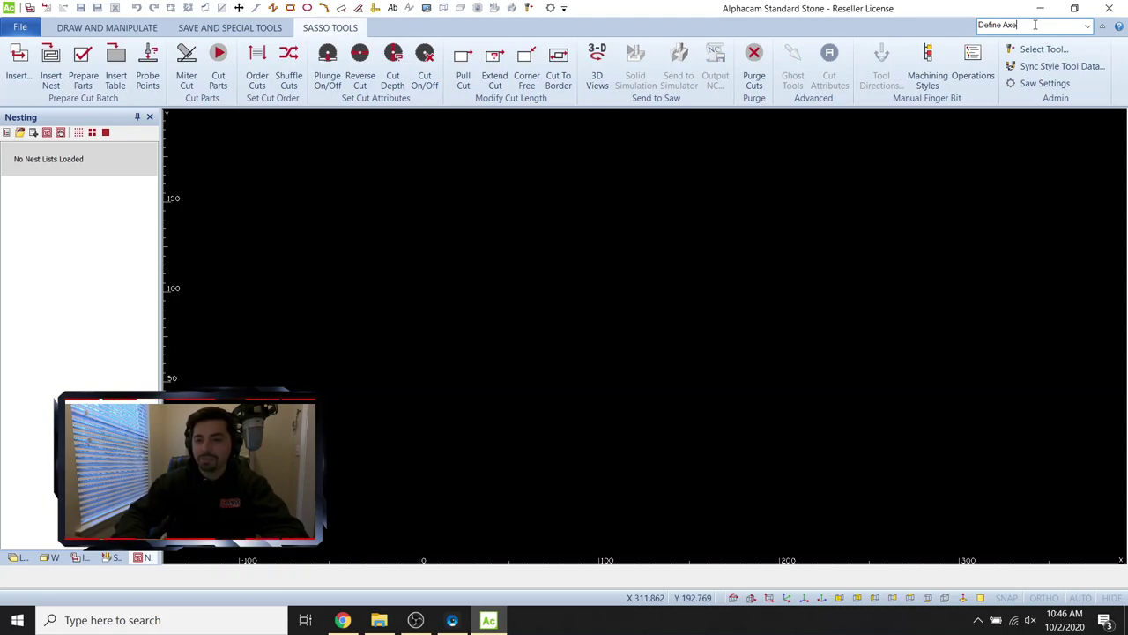
key(BackSpace)
key(BackSpace)
key(BackSpace)
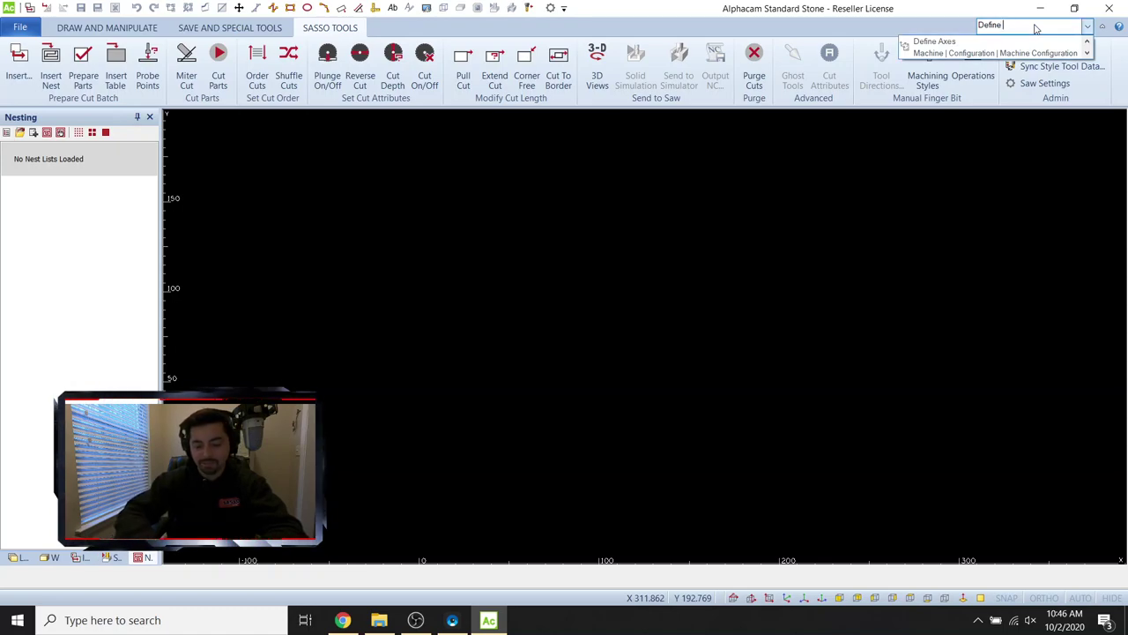
text(tool)
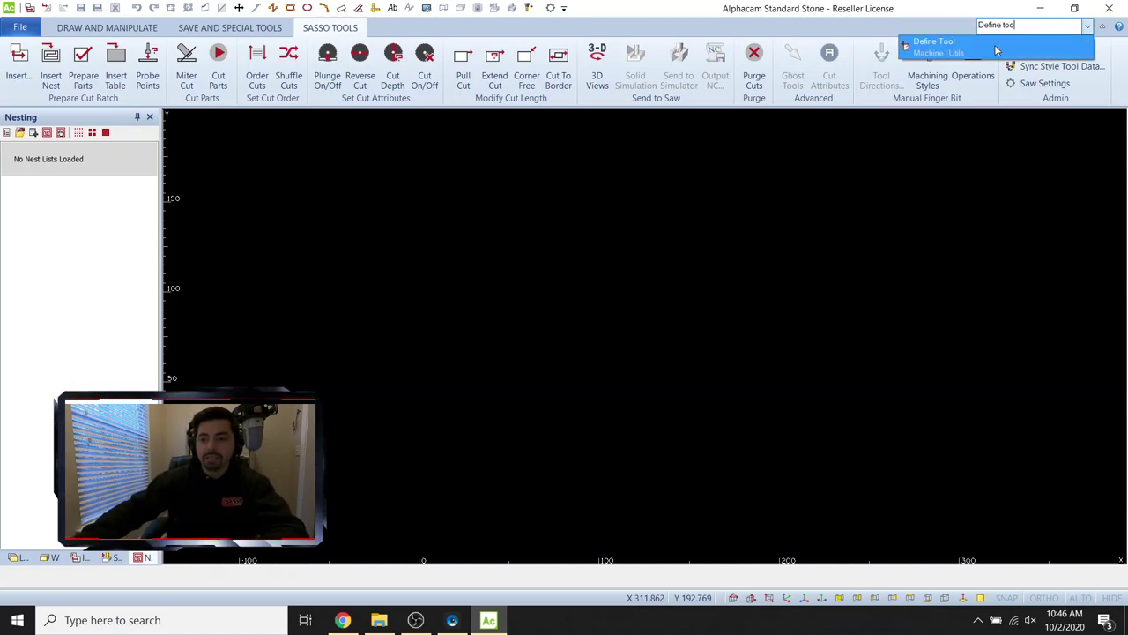
Run Define Tool and move the Select Tool Type dialog aside.
click(971, 56)
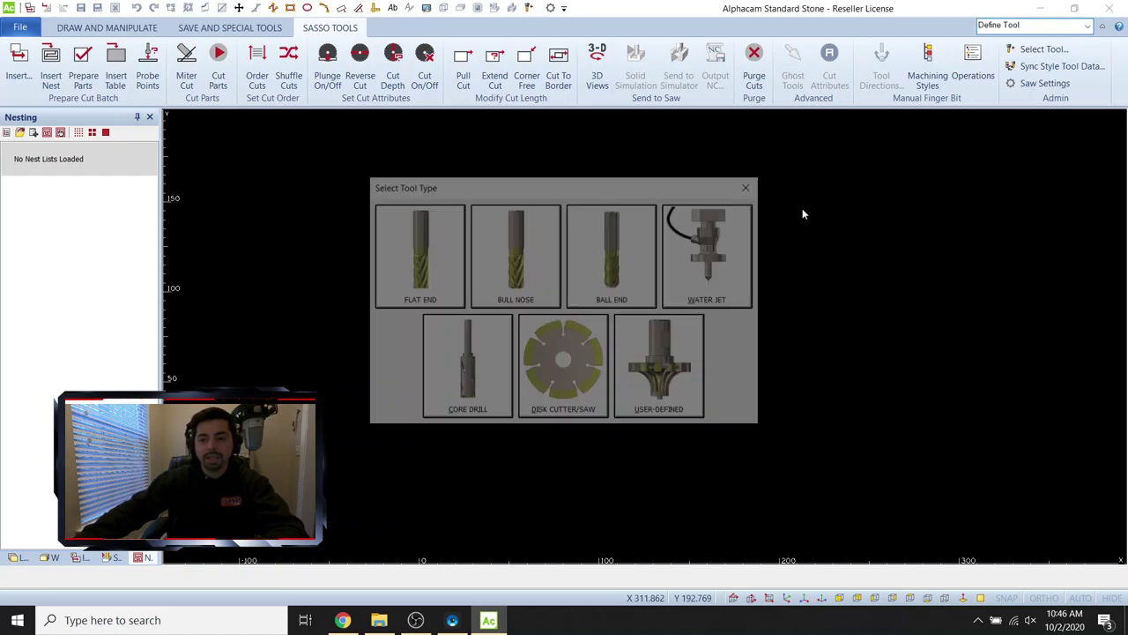
drag(506, 186, 534, 153)
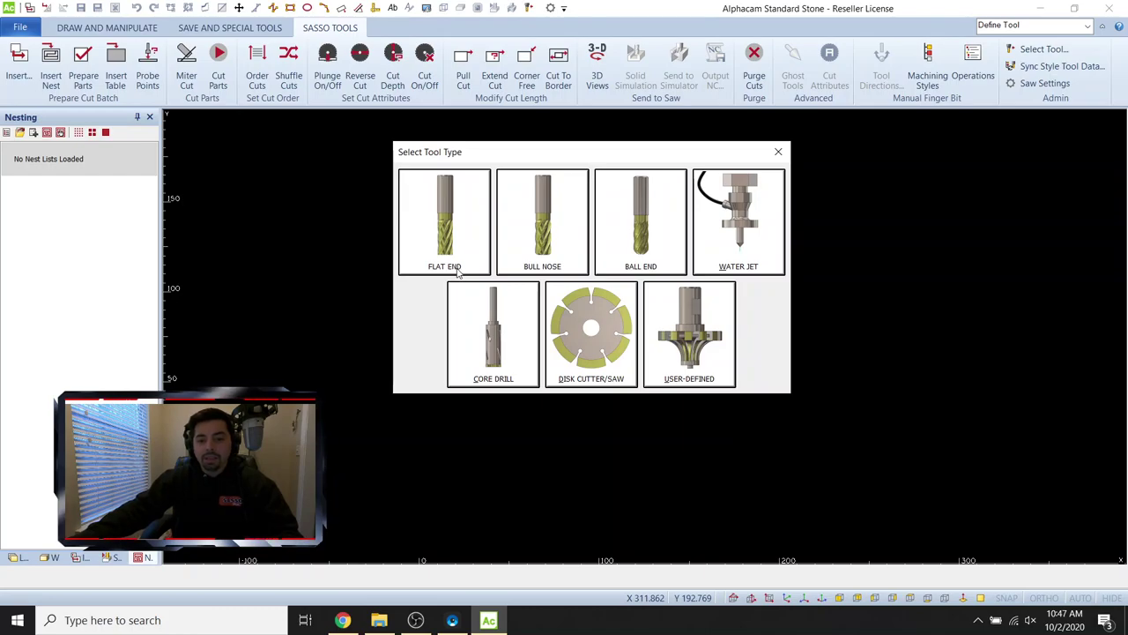
Define a Flat End tool with offset 2, length 6.5 and diameter 0.25.
click(466, 224)
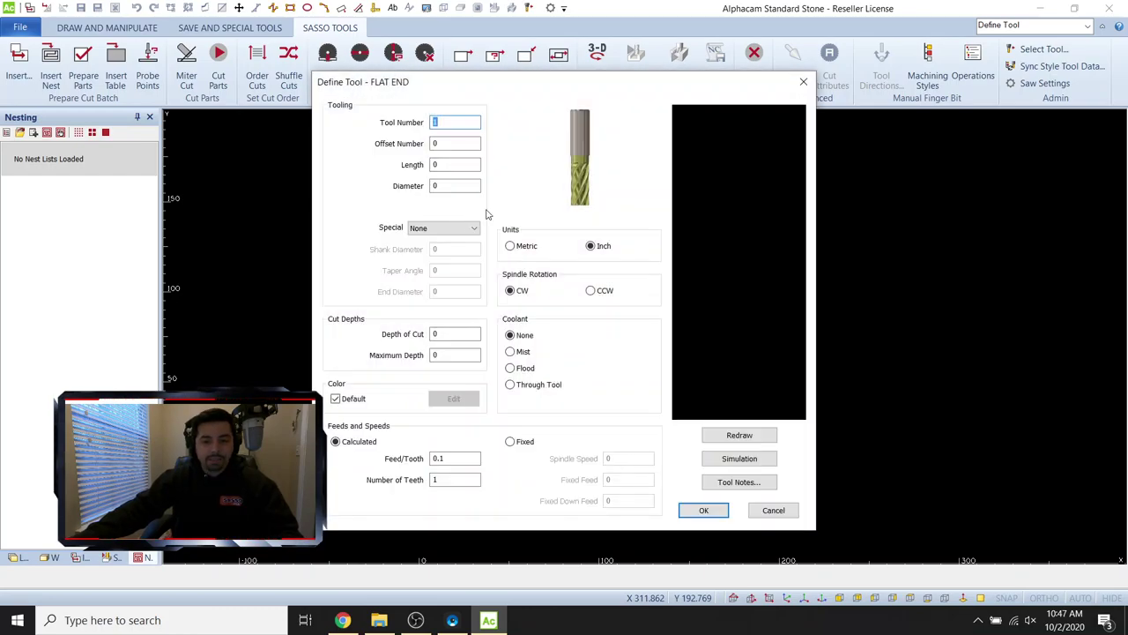
drag(584, 94, 605, 90)
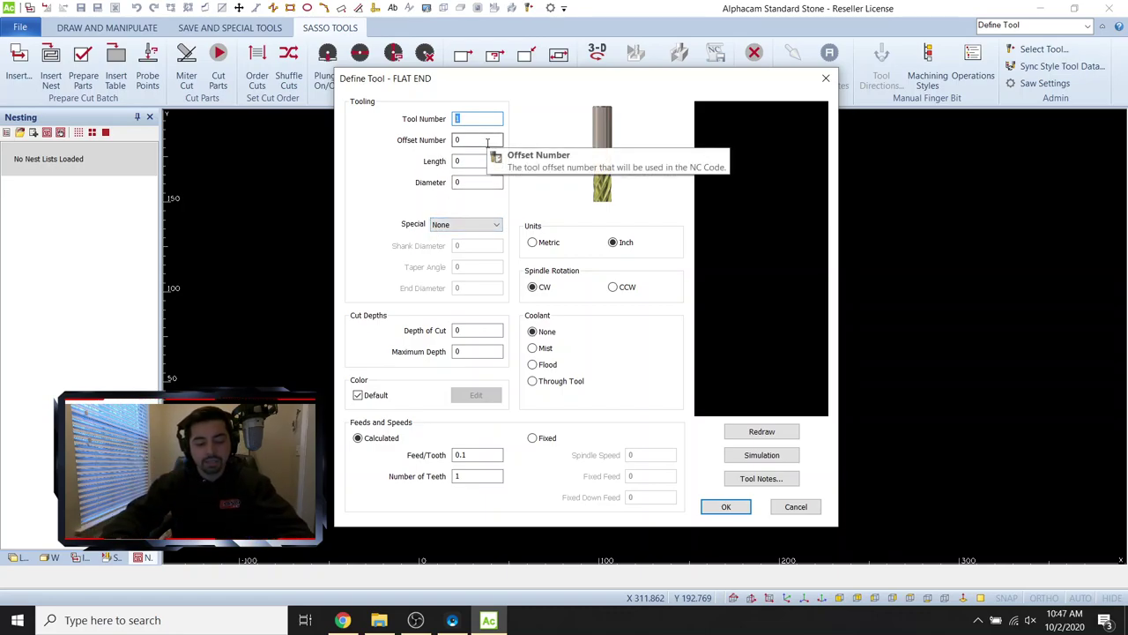
key(Tab)
text(2)
key(Tab)
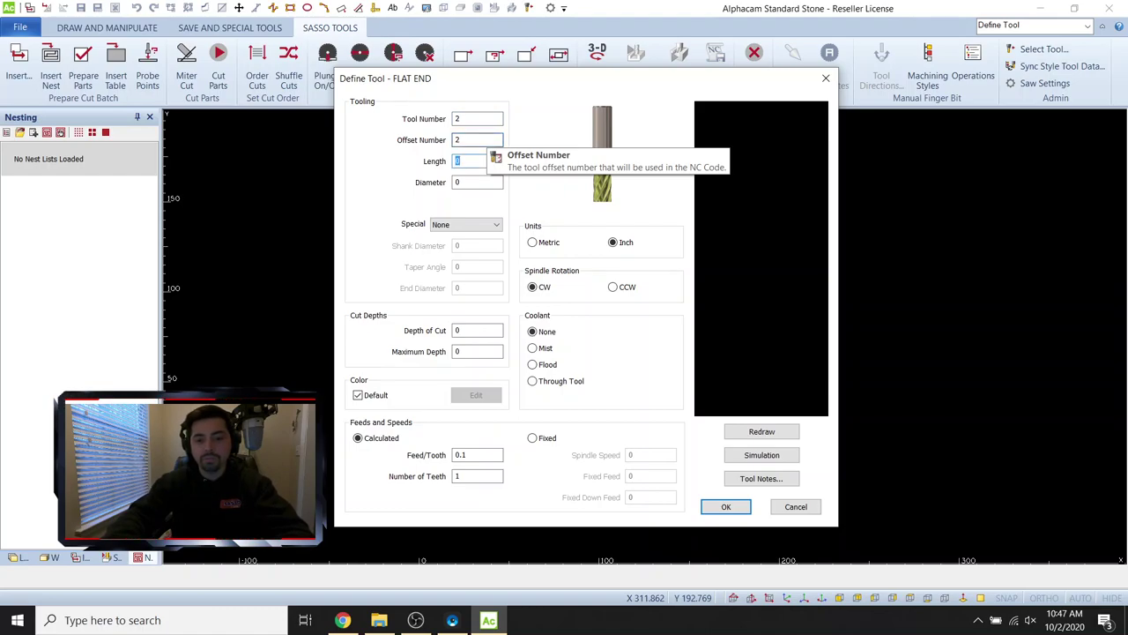
text(6.5)
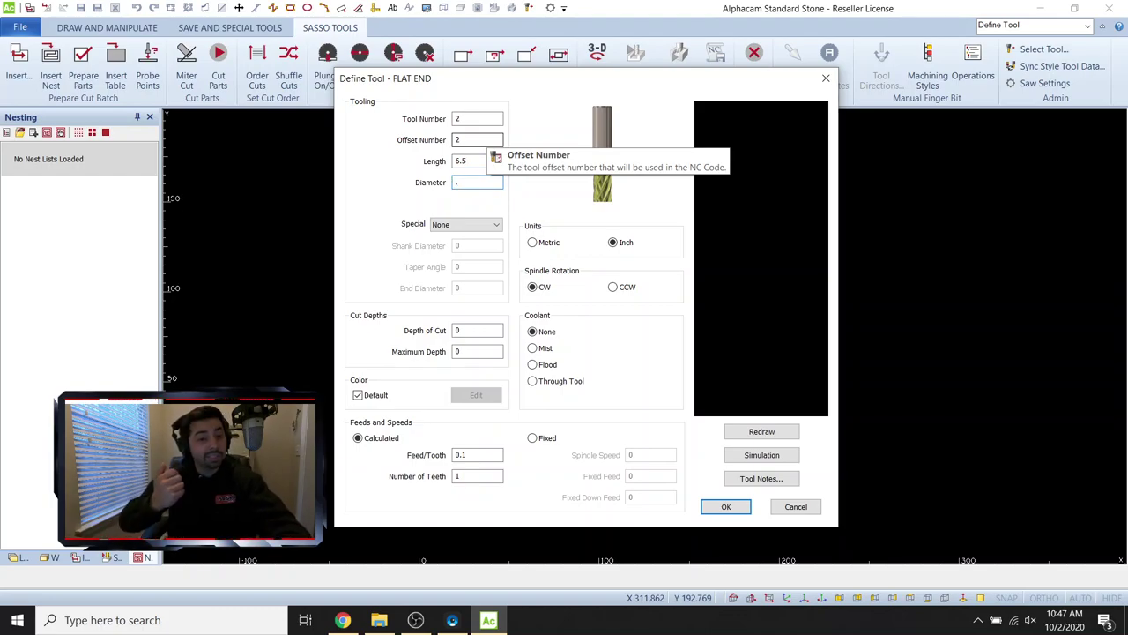
text(25)
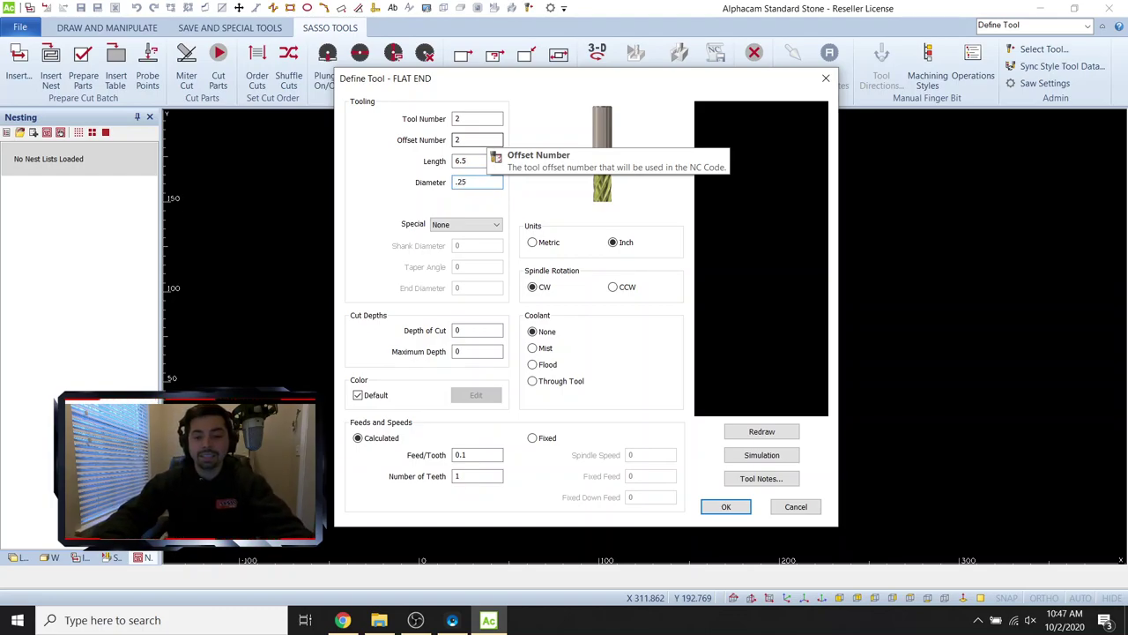
key(Tab)
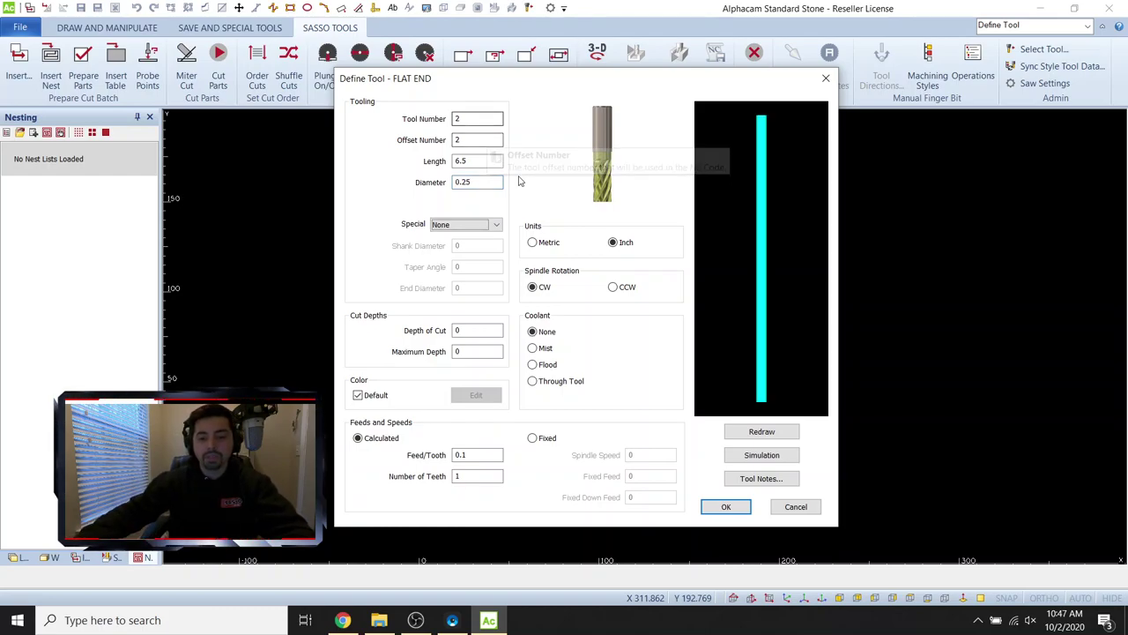
Set the tool's Special shape to Taper with a 35 degree taper angle.
click(471, 225)
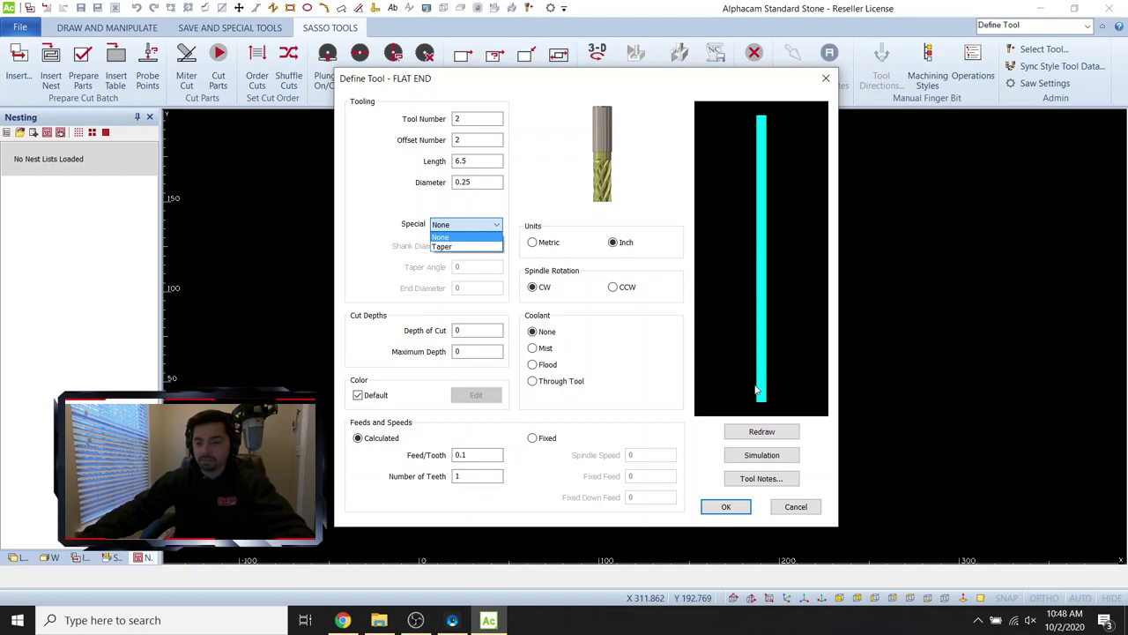
key(Down)
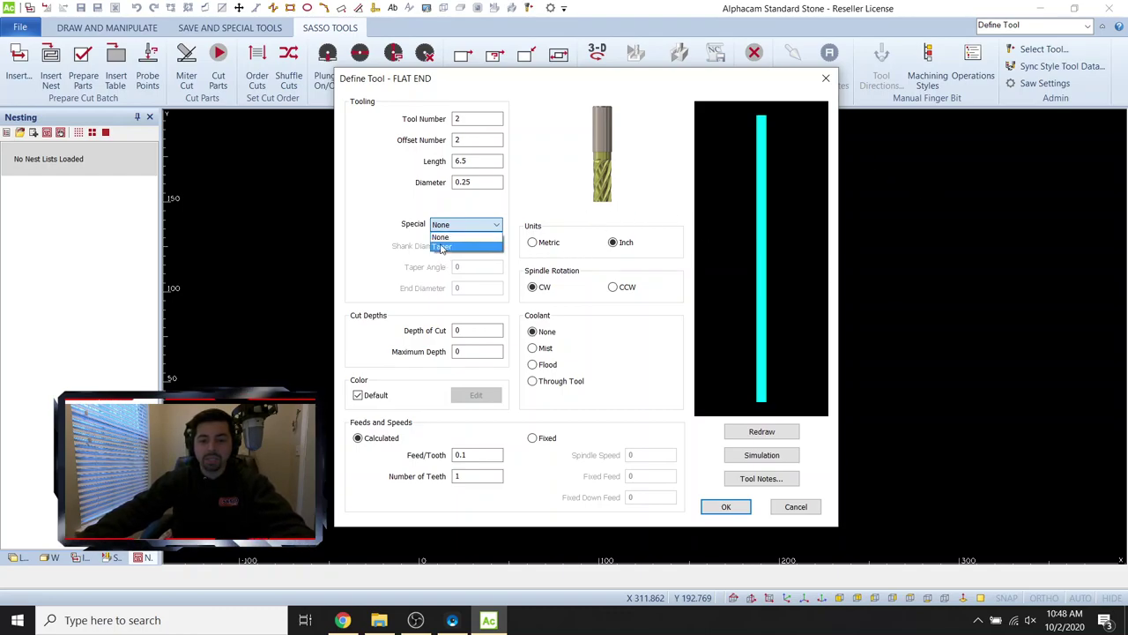
key(Return)
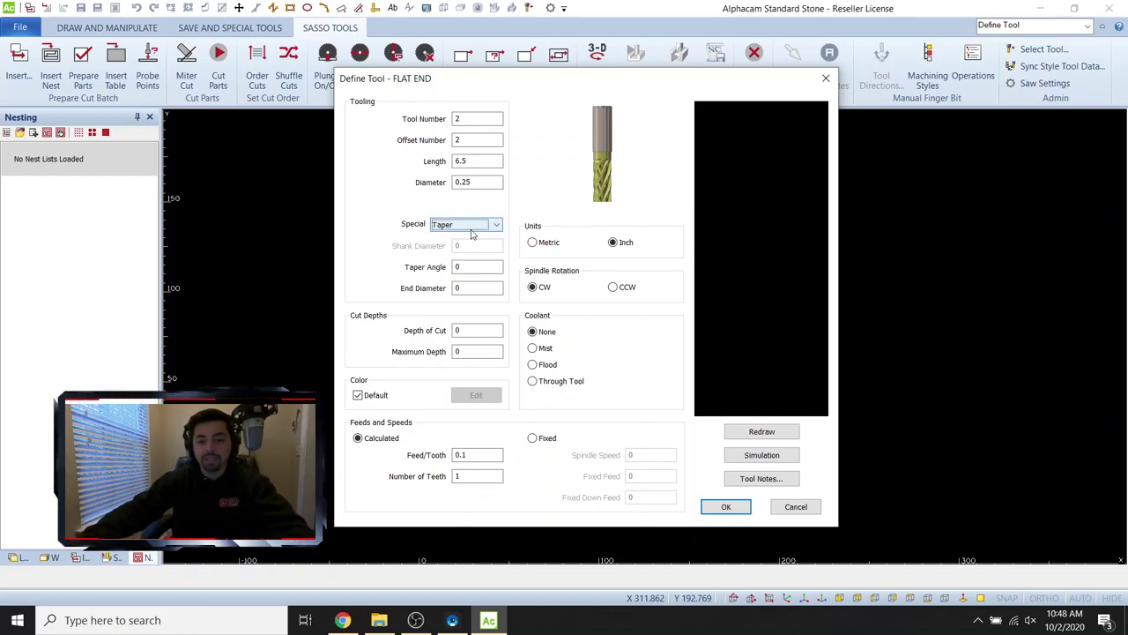
click(499, 267)
key(BackSpace)
text(35)
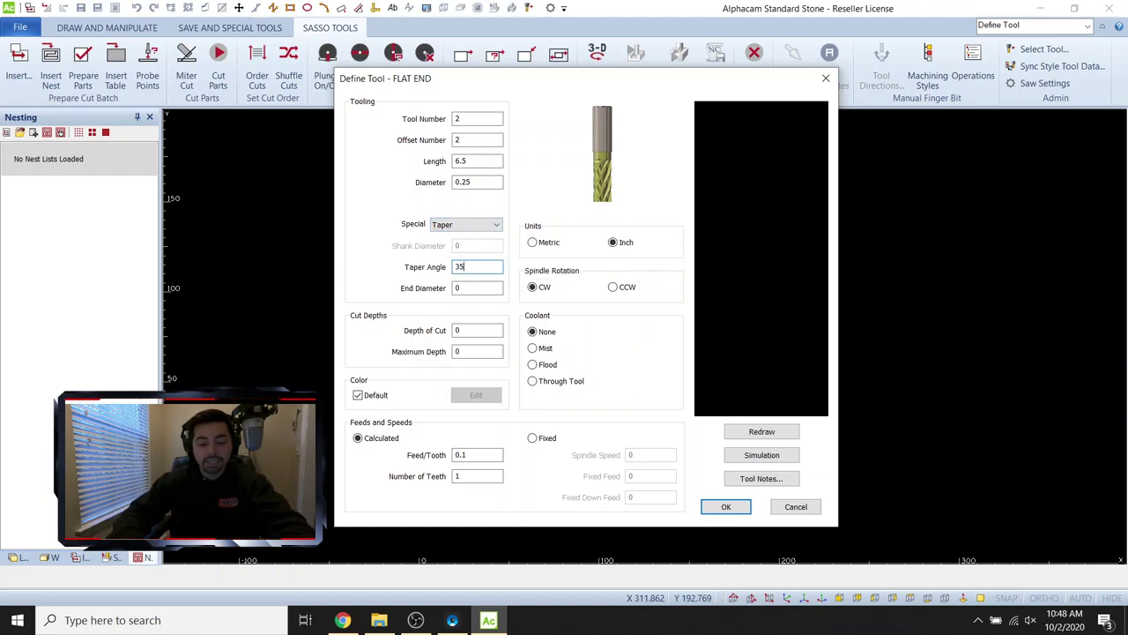
Enter a 0.07 depth of cut and 0.3 maximum depth.
click(481, 289)
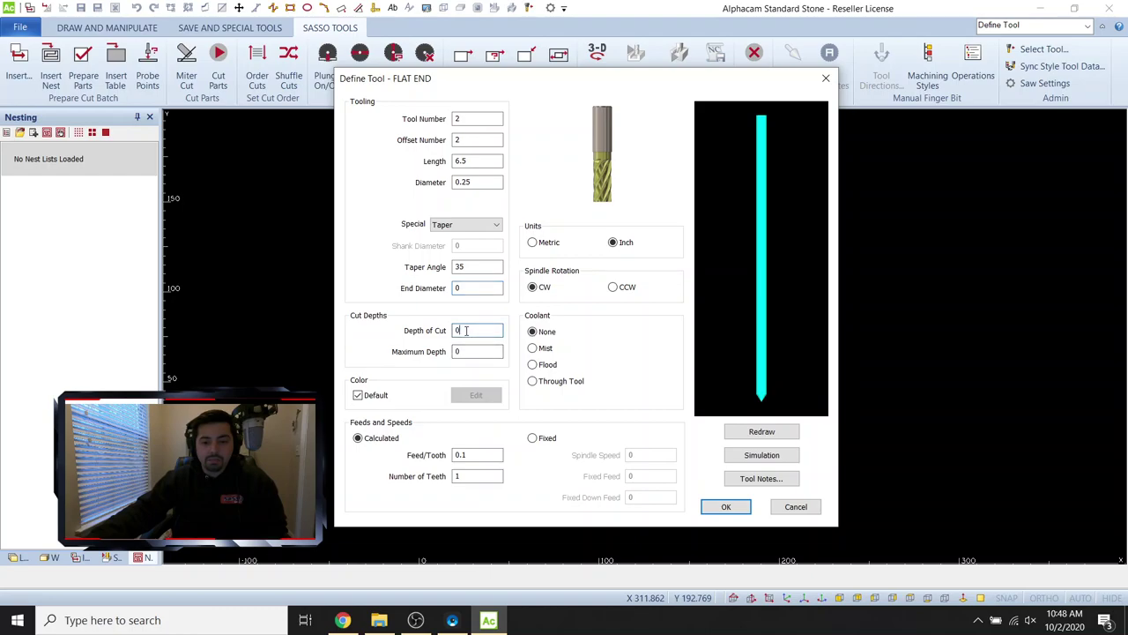
click(466, 329)
key(BackSpace)
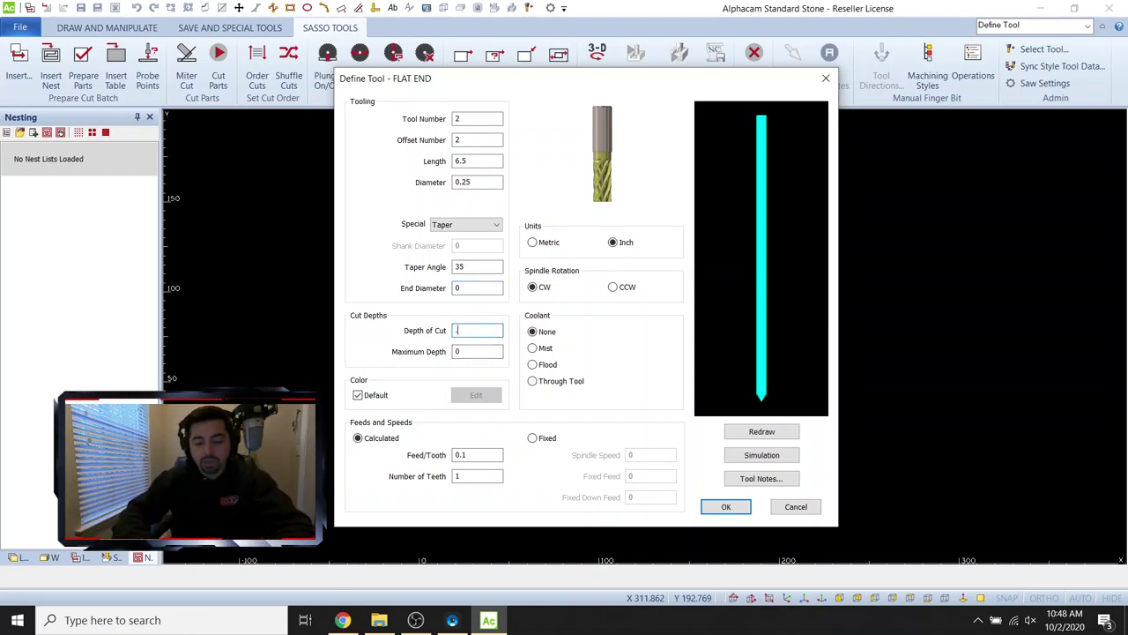
text(.06)
key(BackSpace)
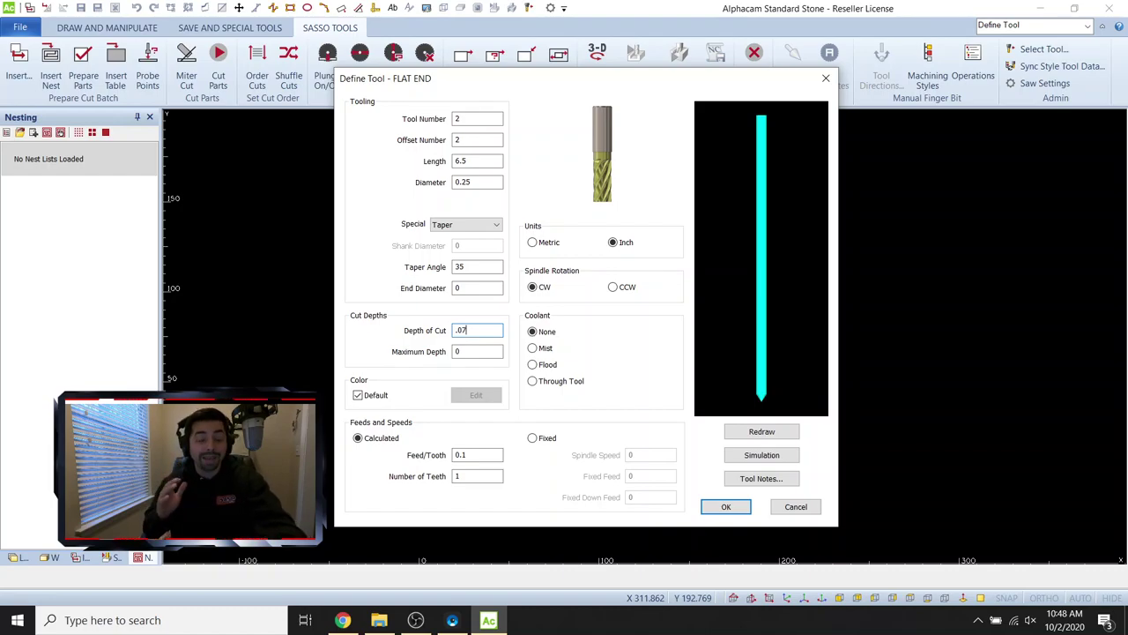
key(Tab)
text(.)
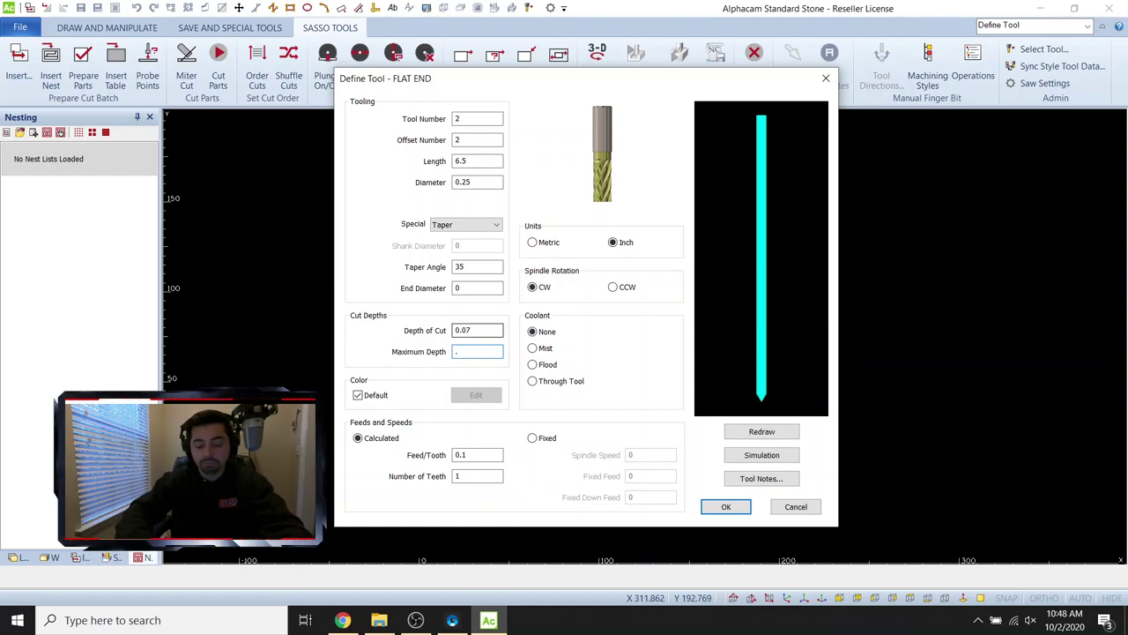
text(3)
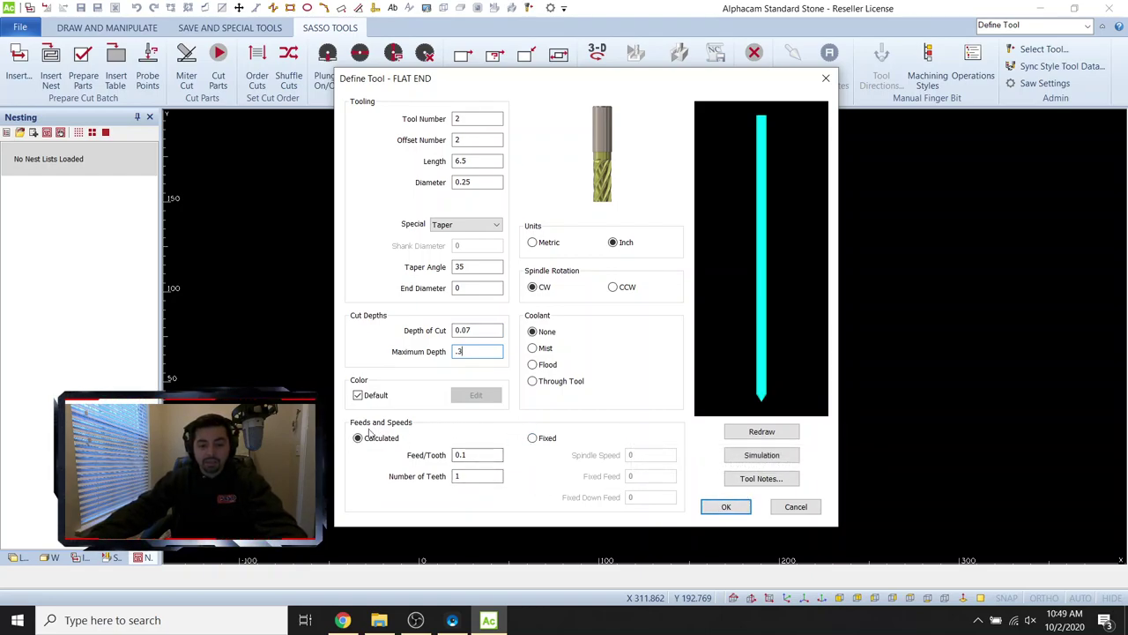
Use fixed feeds: spindle speed 4500, feed 60, down feed 2.
click(534, 438)
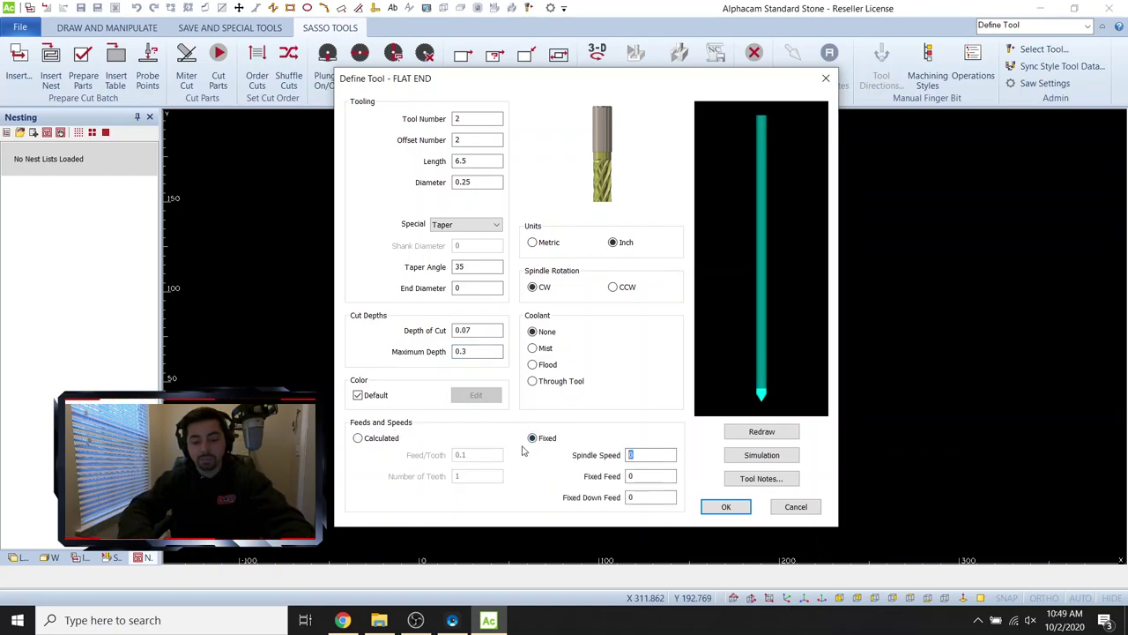
text(4500)
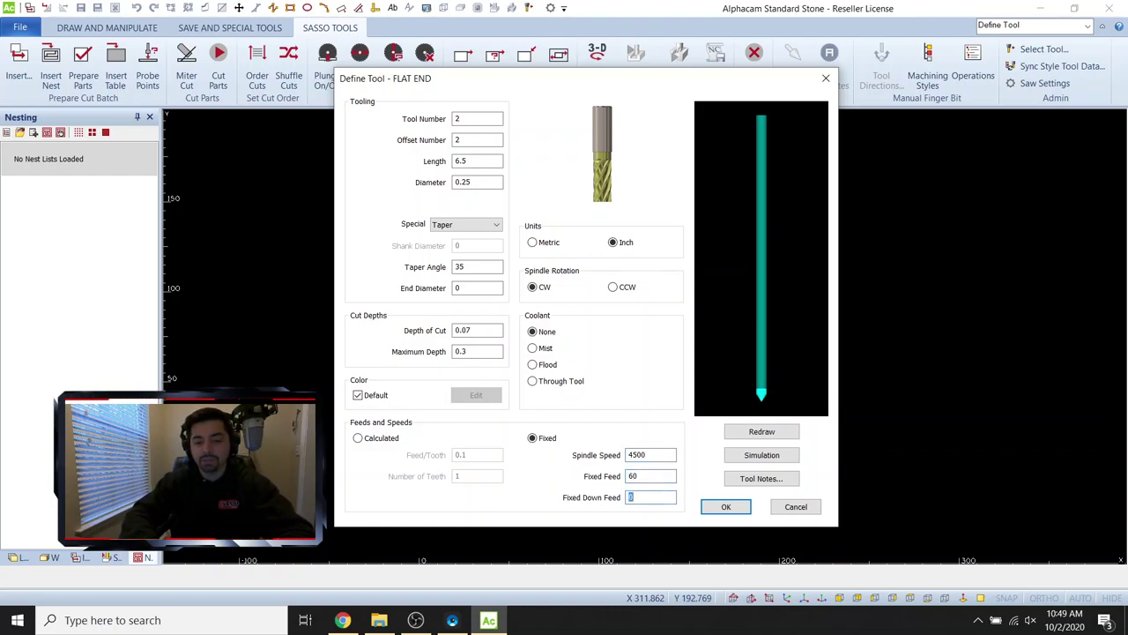
text(2)
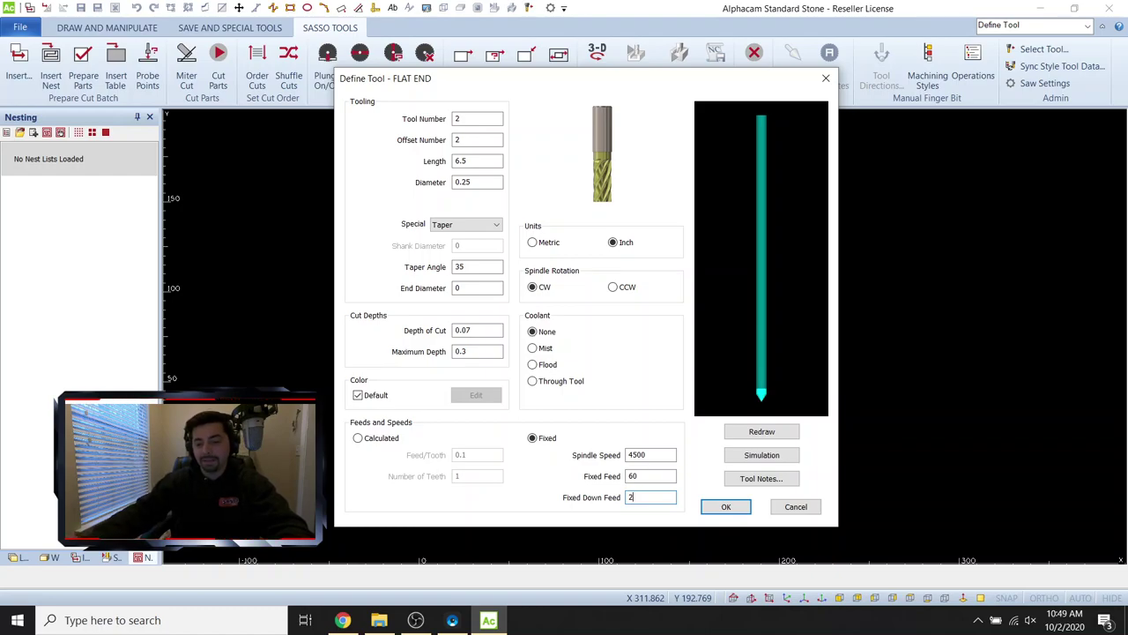
Save the tool to the library as PCD ENGRAVING BIT and acknowledge the confirmation.
click(721, 508)
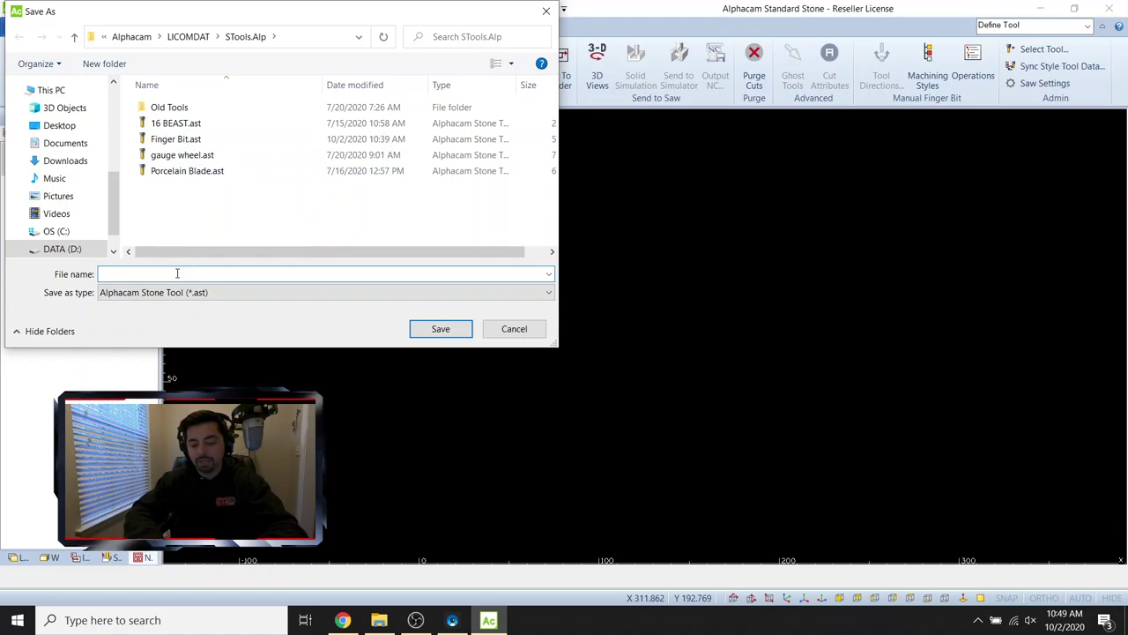
text(PCD ENGRAVING BIT)
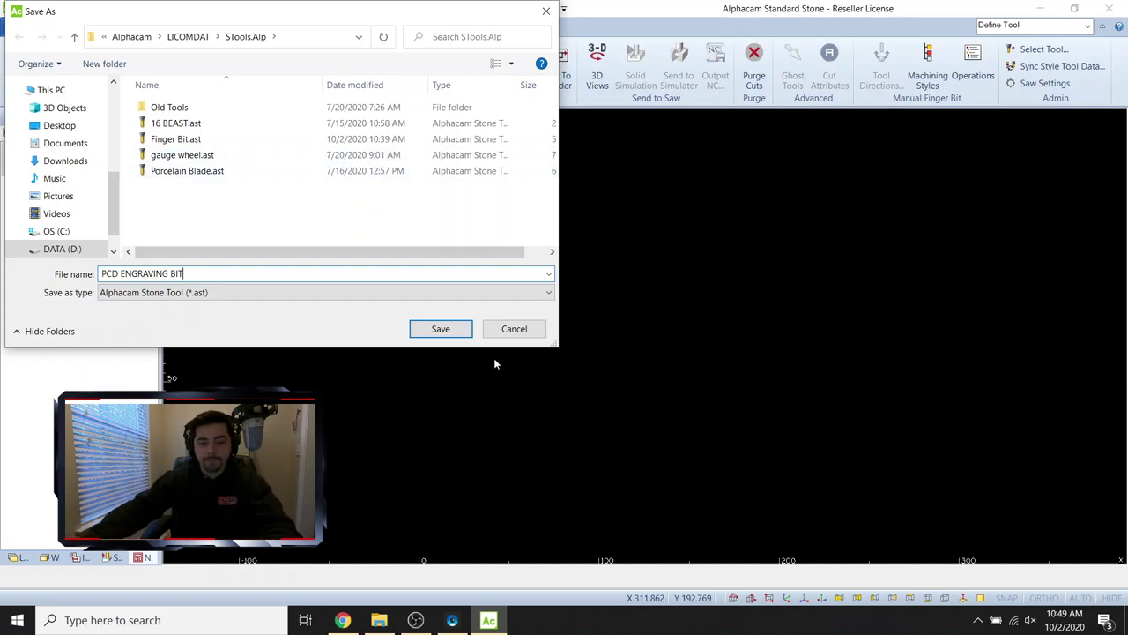
click(445, 330)
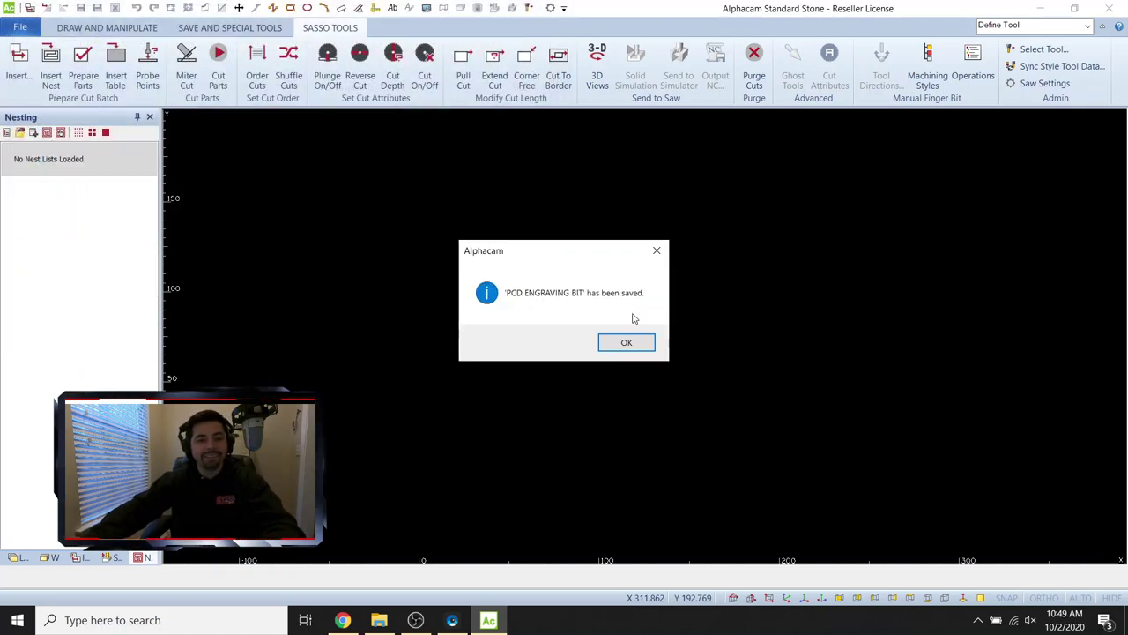
click(622, 341)
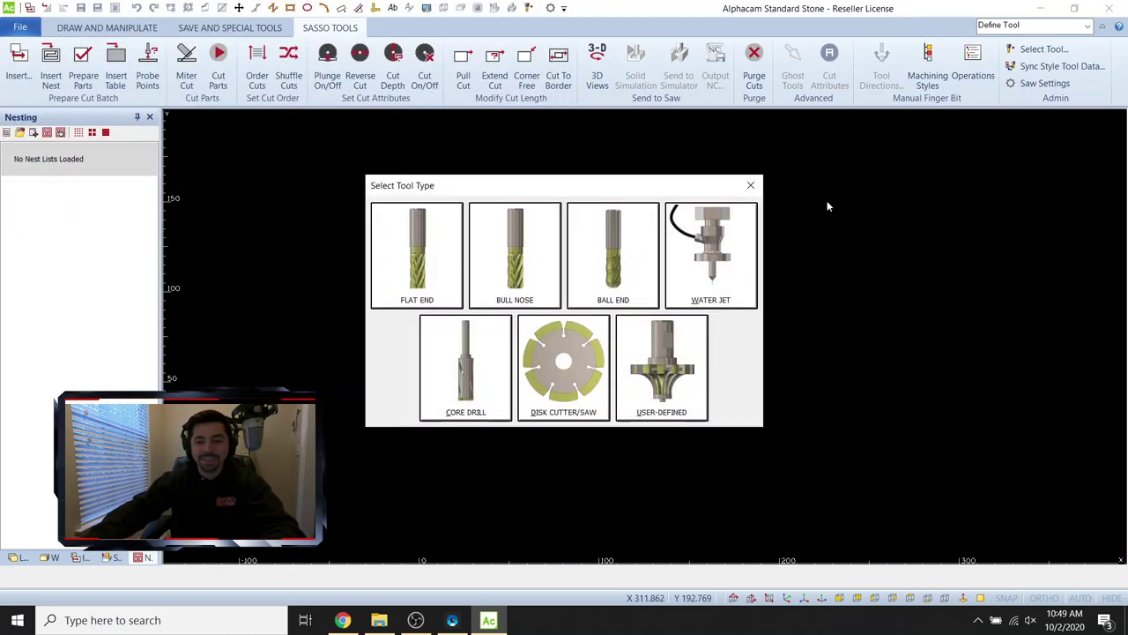
Close the tool chooser and select the 2cm Finger NO lead in style in Machining Styles.
click(749, 186)
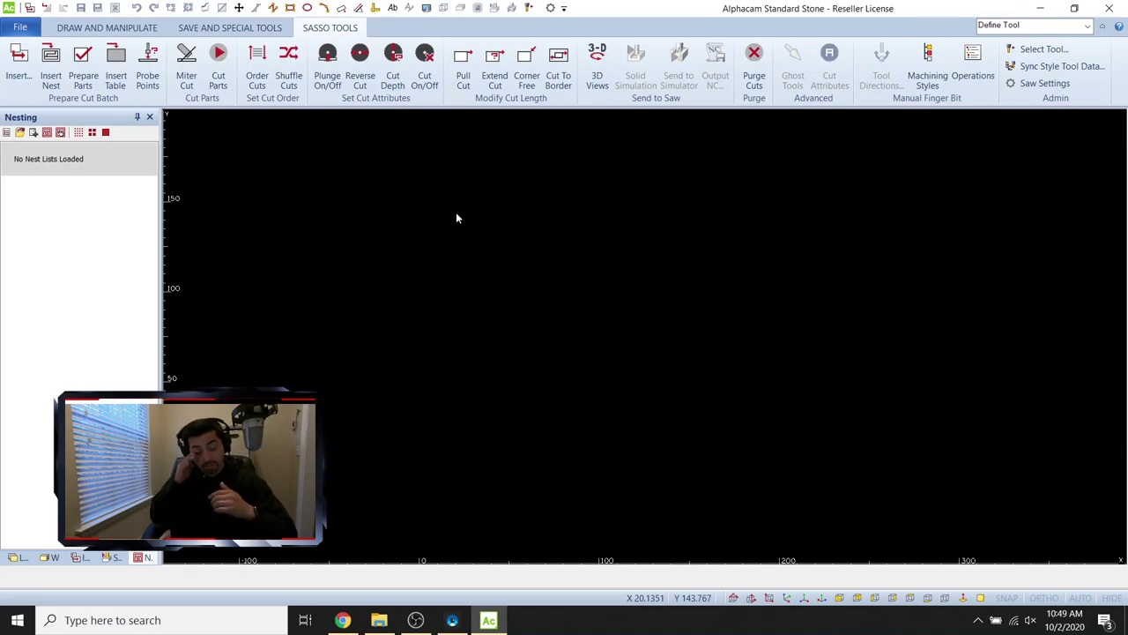
click(925, 82)
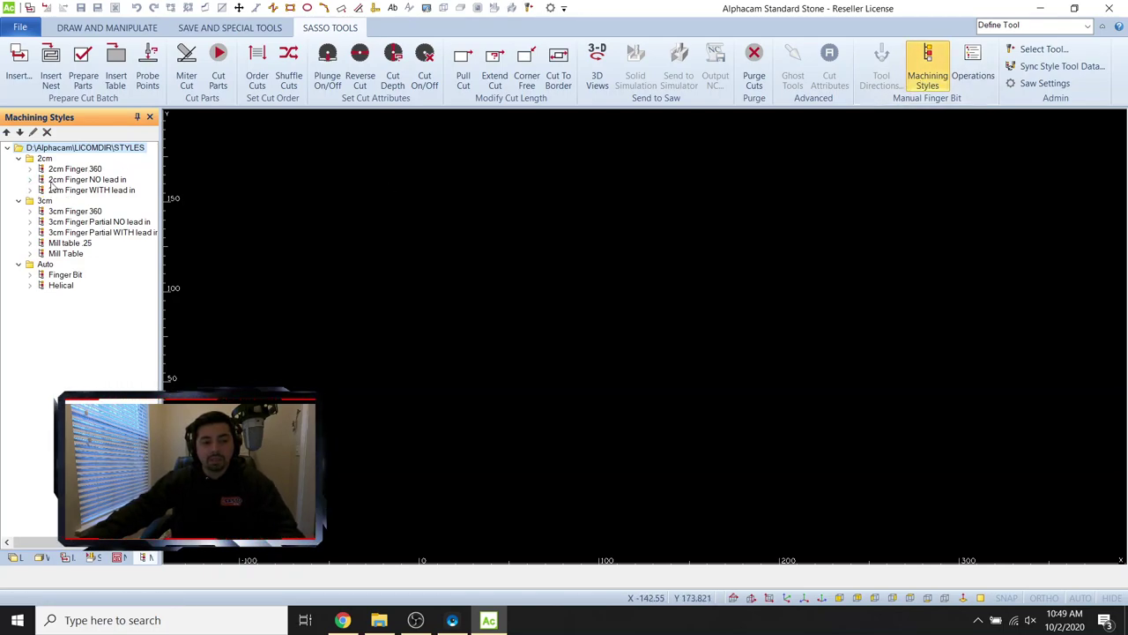
click(8, 149)
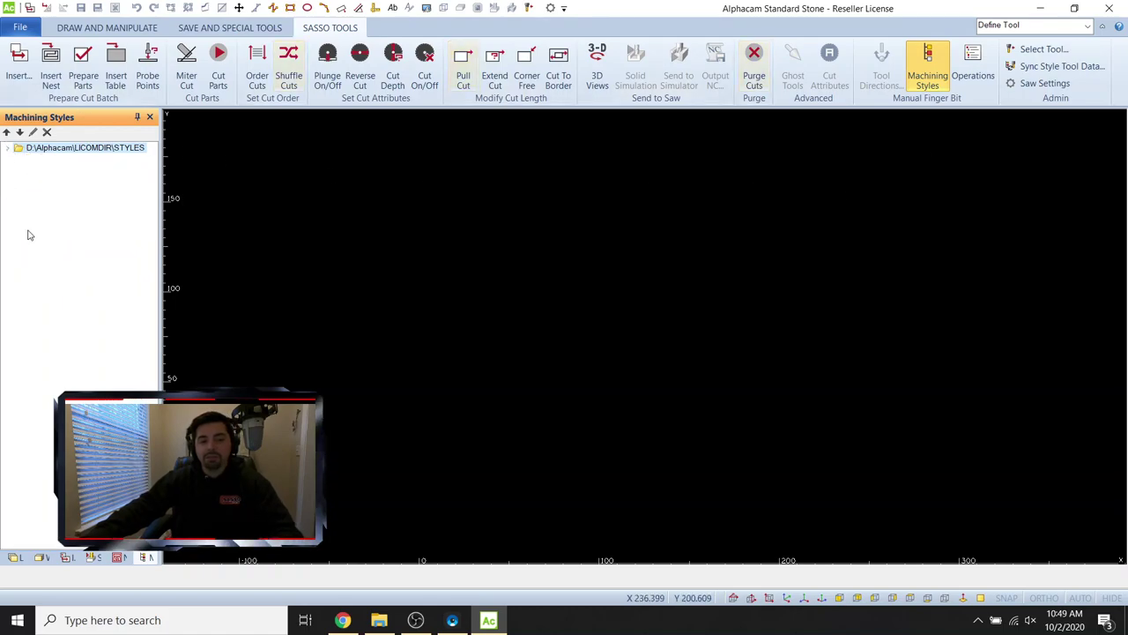
double_click(65, 150)
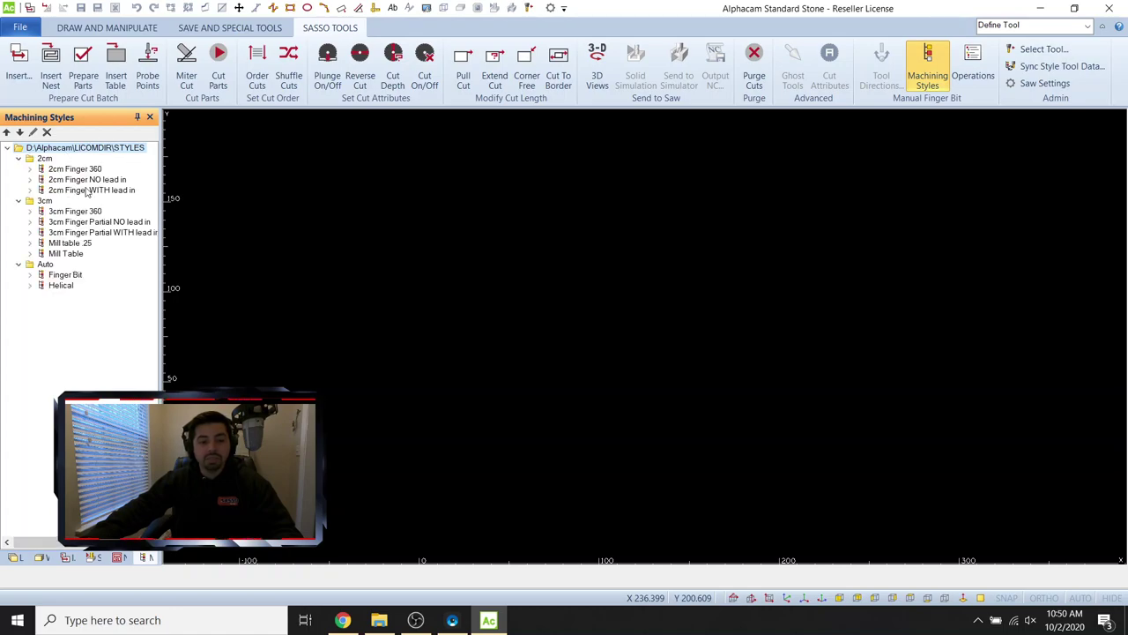
click(19, 157)
click(19, 168)
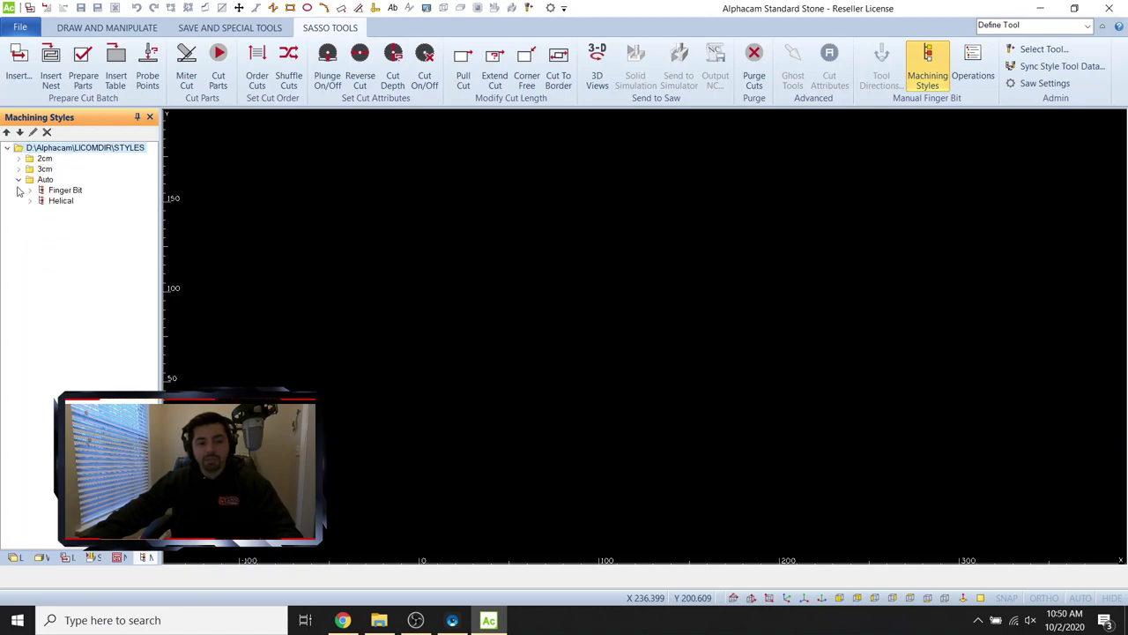
click(18, 179)
double_click(44, 158)
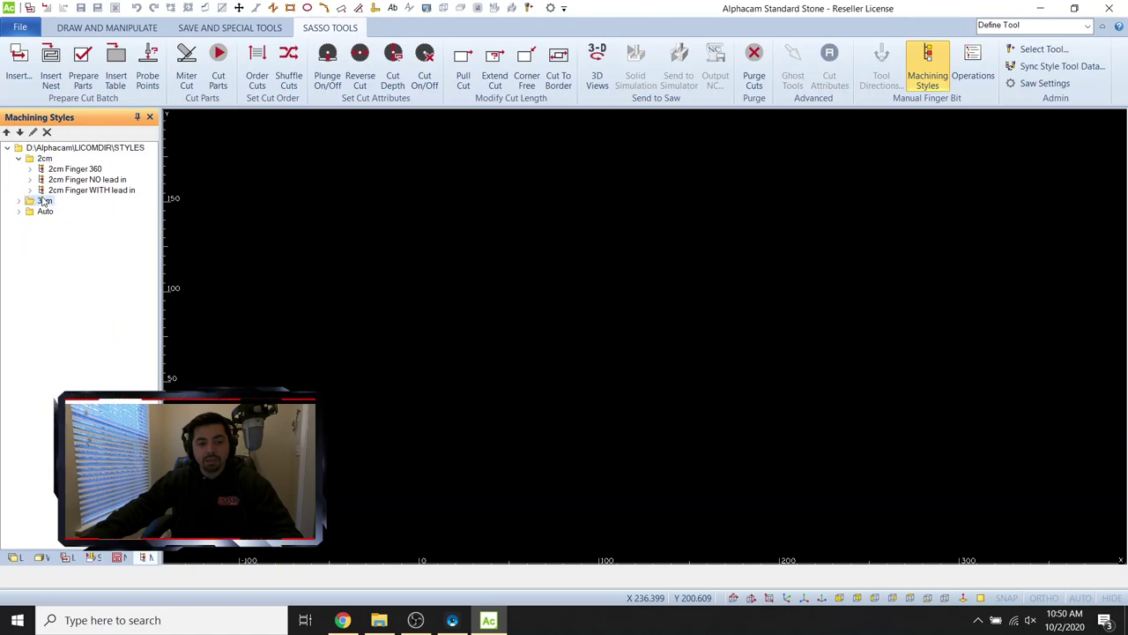
double_click(44, 200)
click(44, 255)
double_click(42, 264)
click(79, 168)
click(84, 190)
click(84, 179)
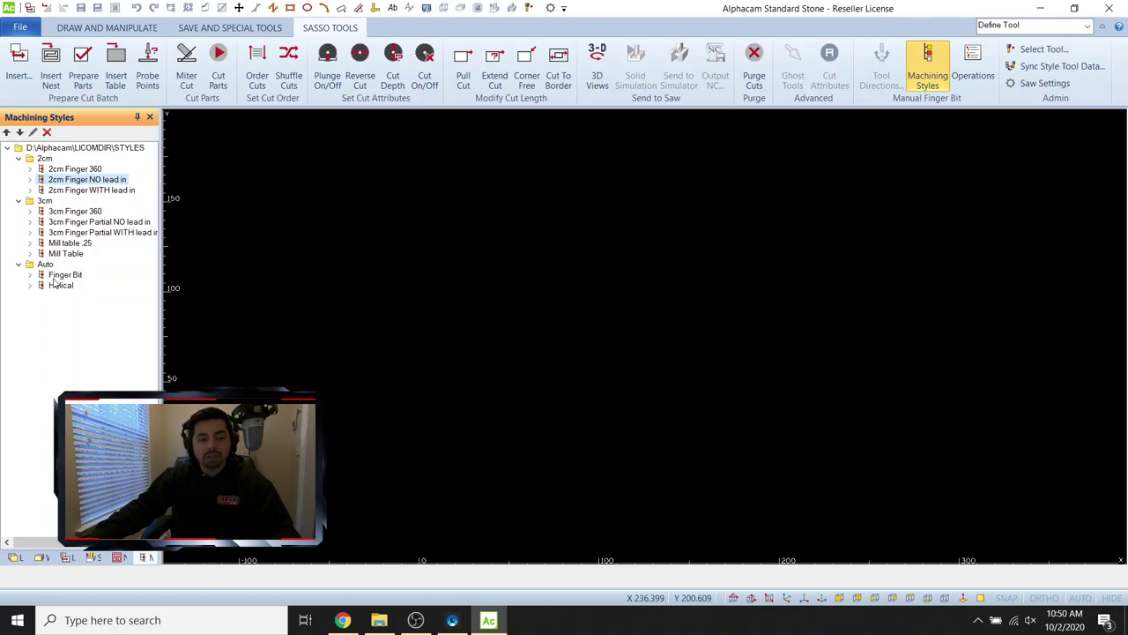
Copy 2cm Finger NO lead in and rename the copy .125 Engraving.
right_click(92, 181)
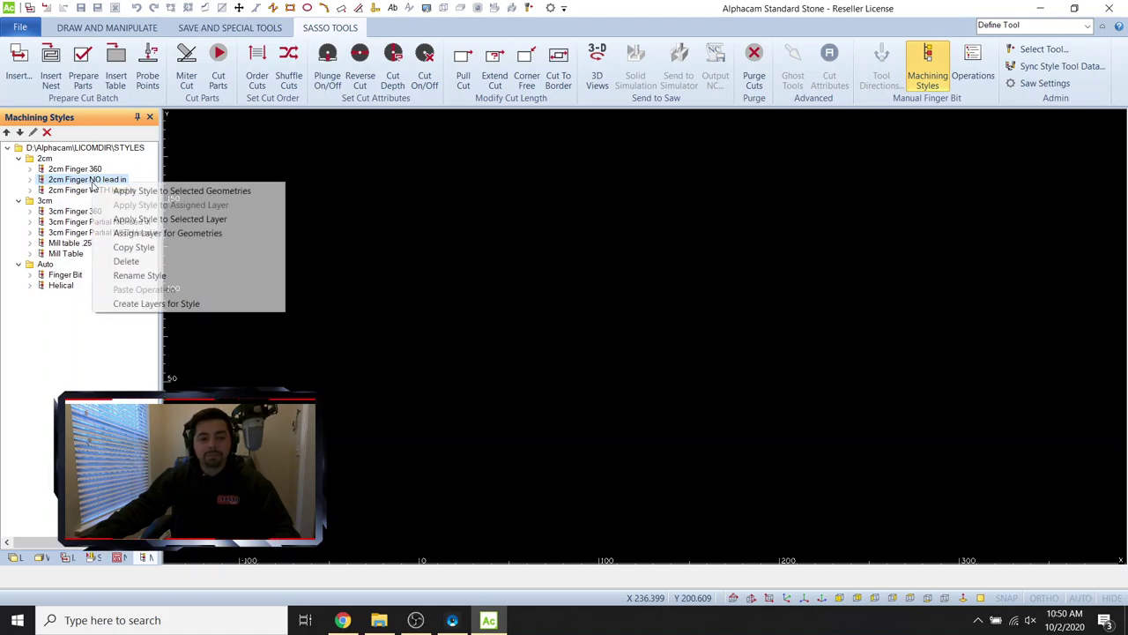
click(166, 247)
right_click(97, 201)
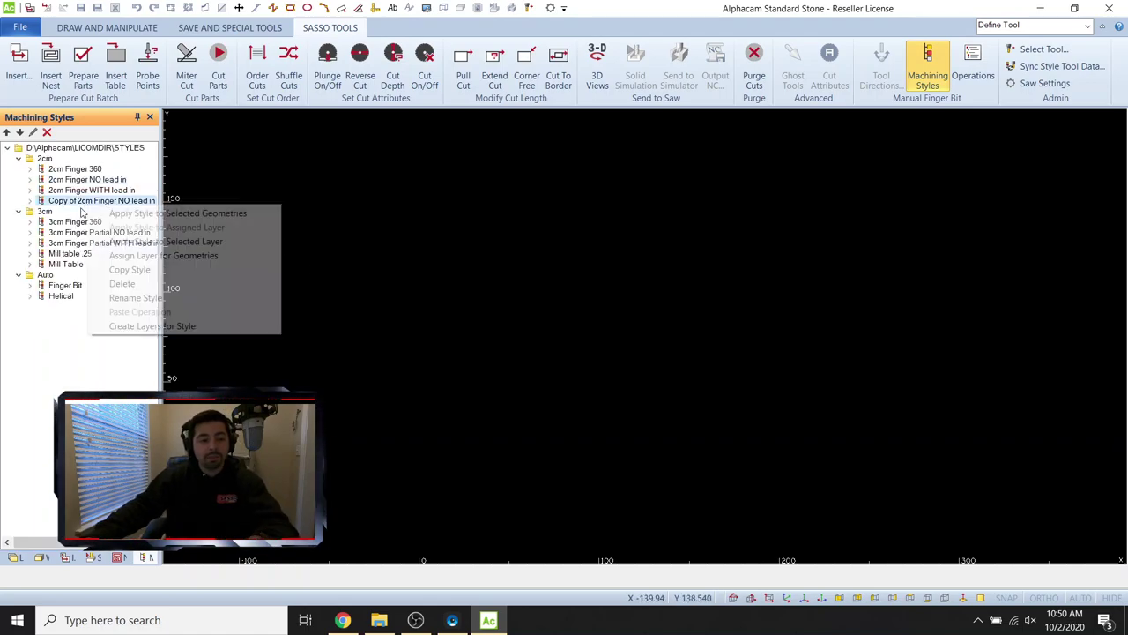
click(154, 298)
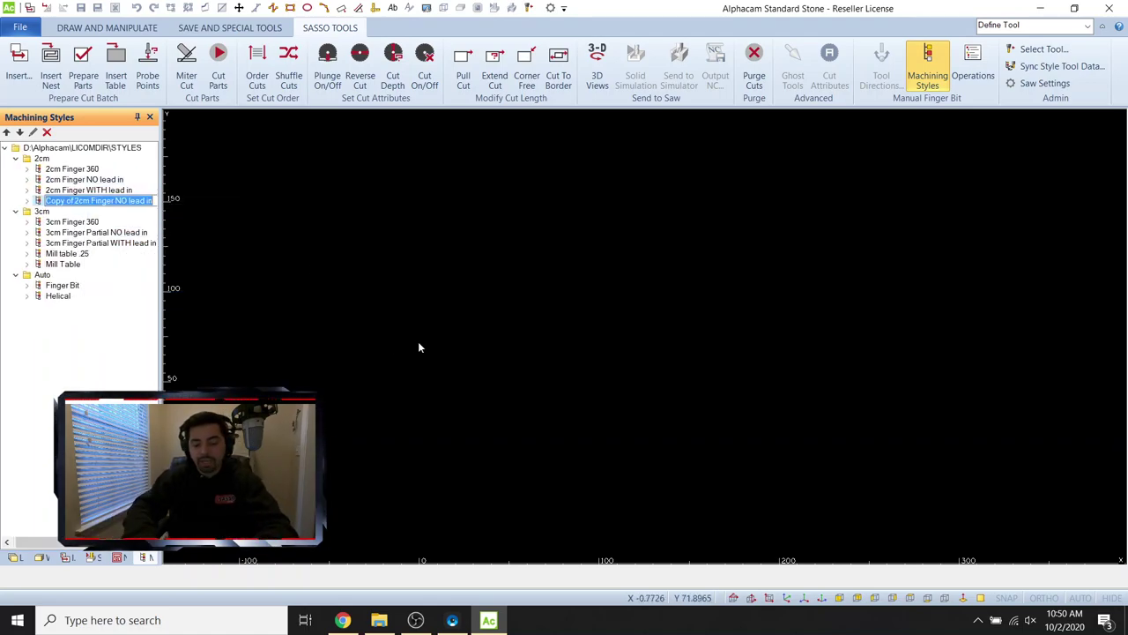
key(BackSpace)
text(125 E)
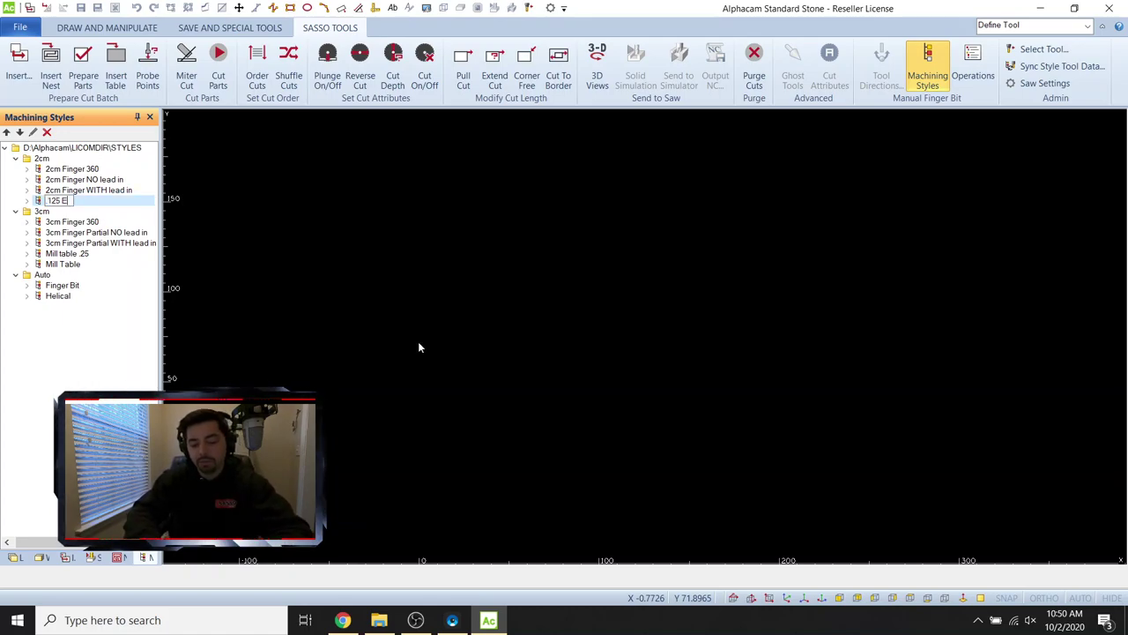
text(ngra)
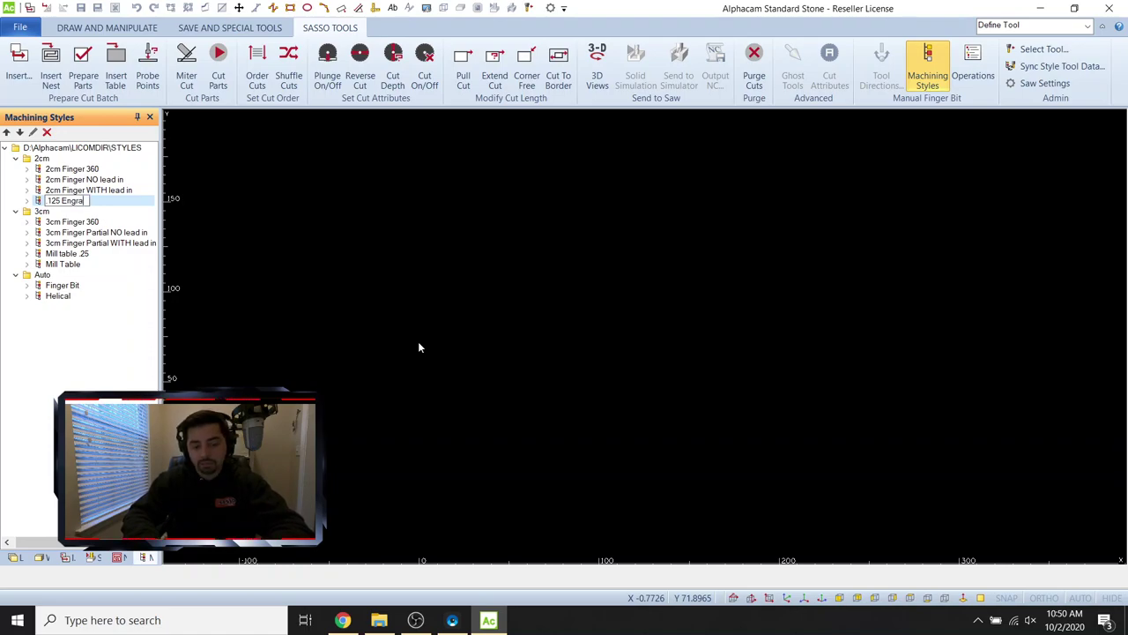
key(Return)
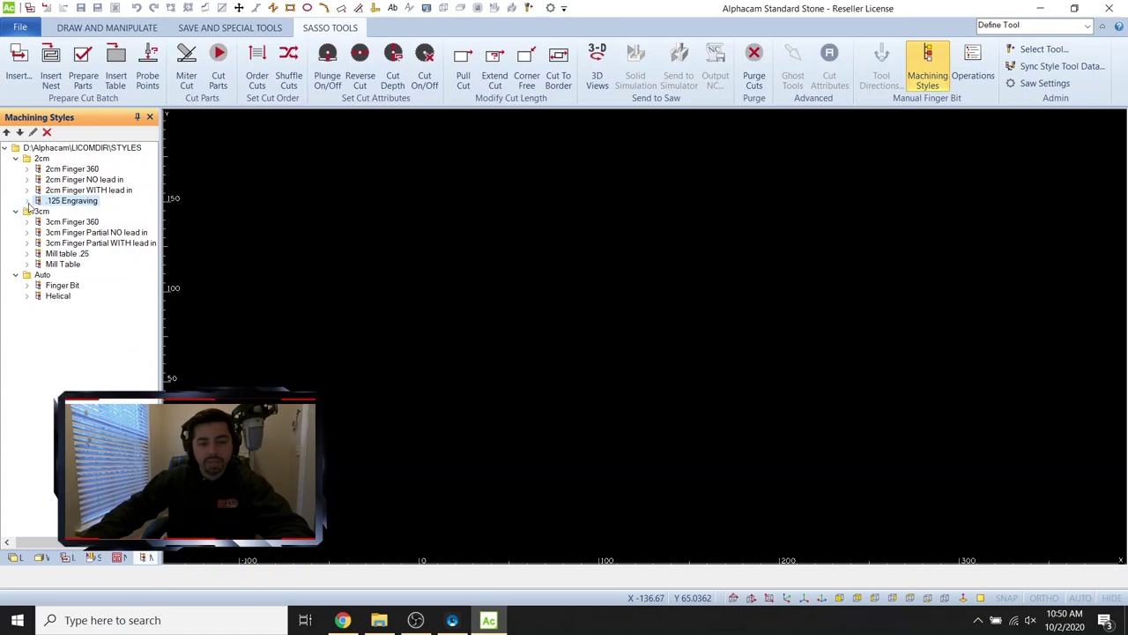
click(27, 201)
Switch the ROUGHING PASS tool to PCD ENGRAVING BIT and set Safe Rapid Level to 1.
right_click(107, 213)
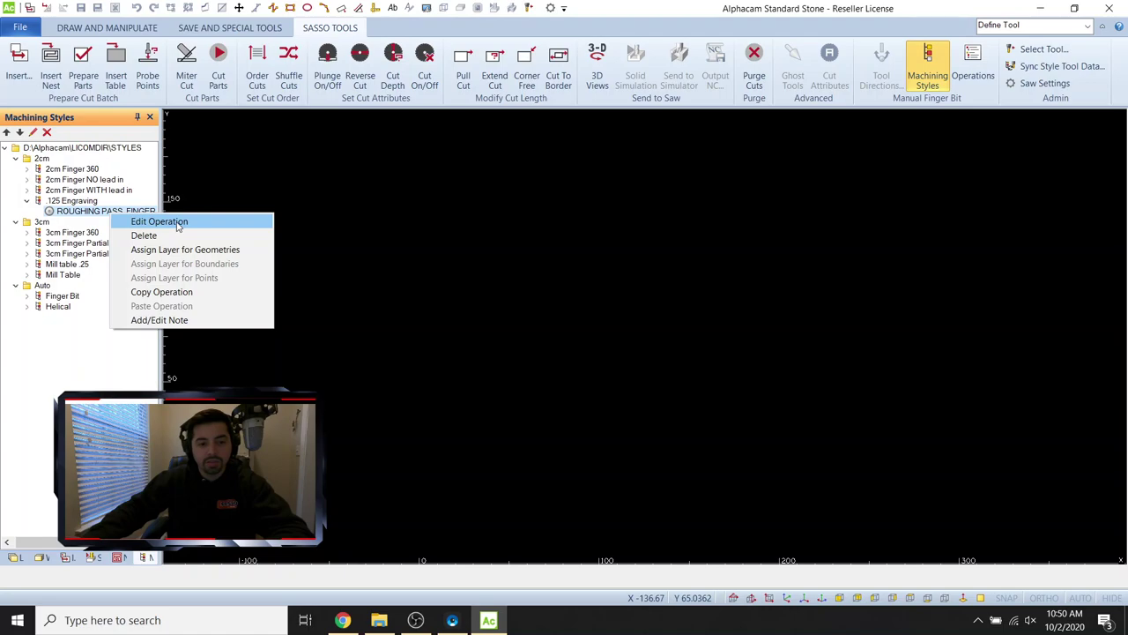
click(168, 222)
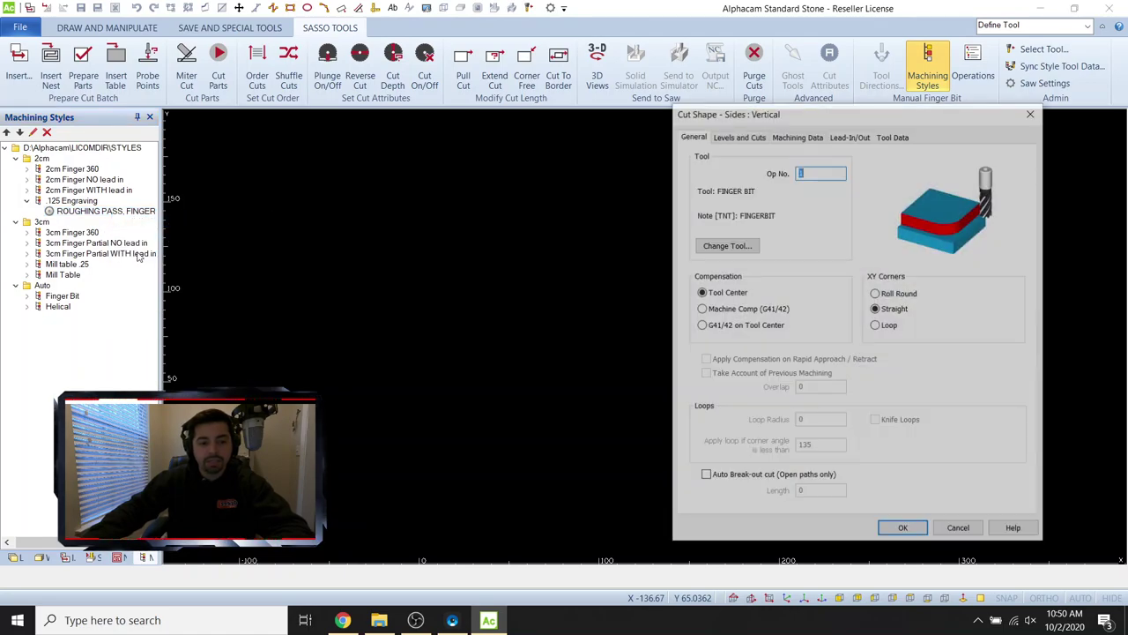
click(741, 247)
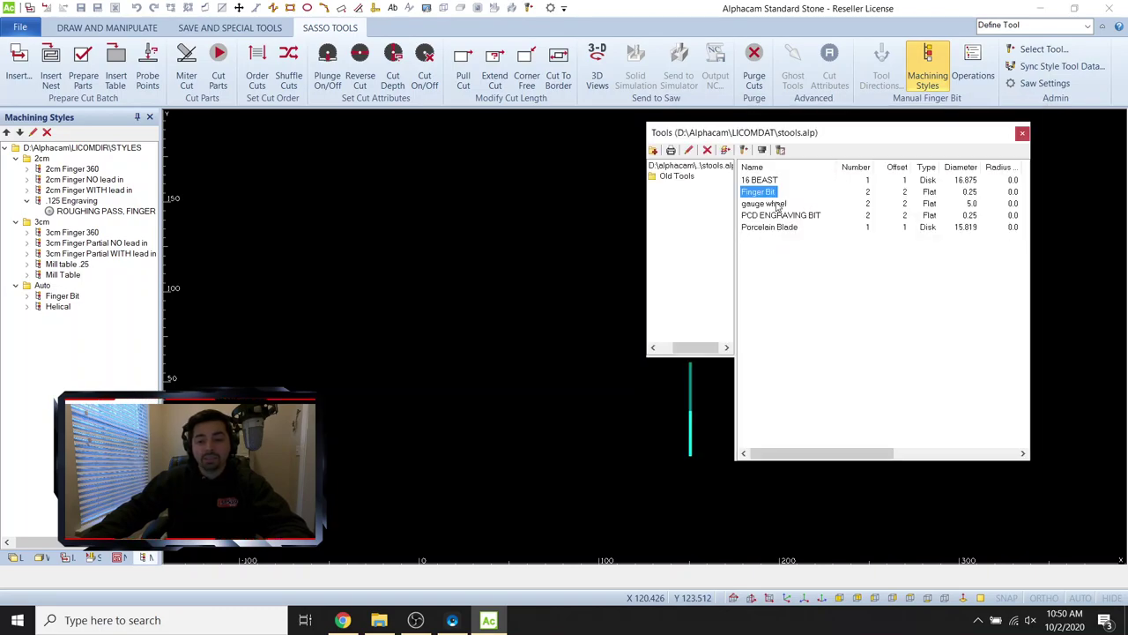
click(774, 216)
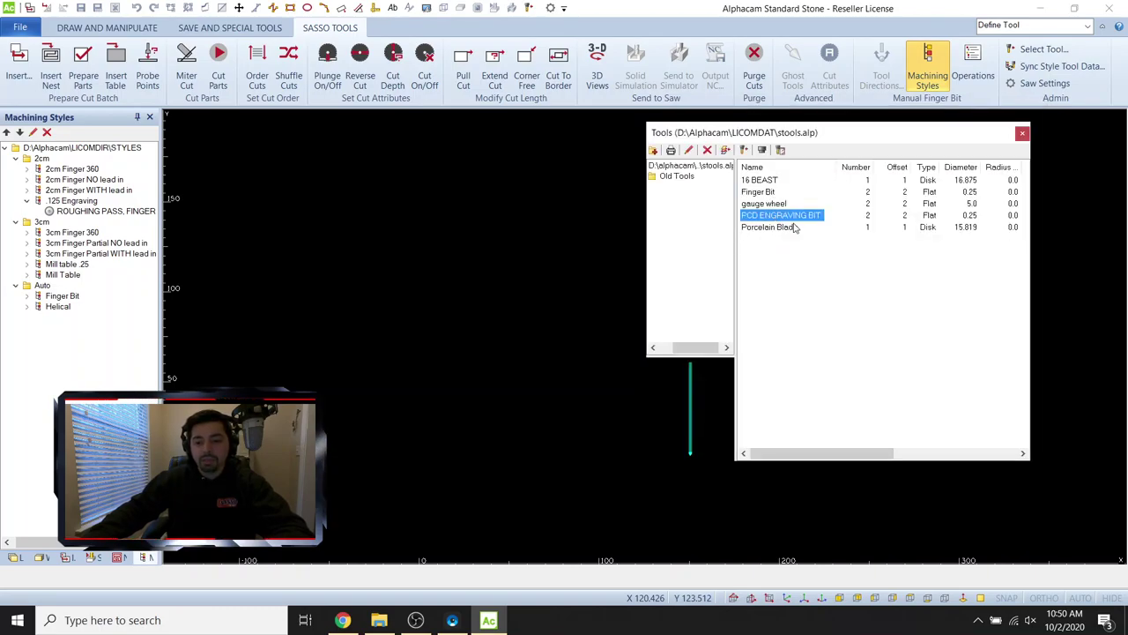
double_click(812, 220)
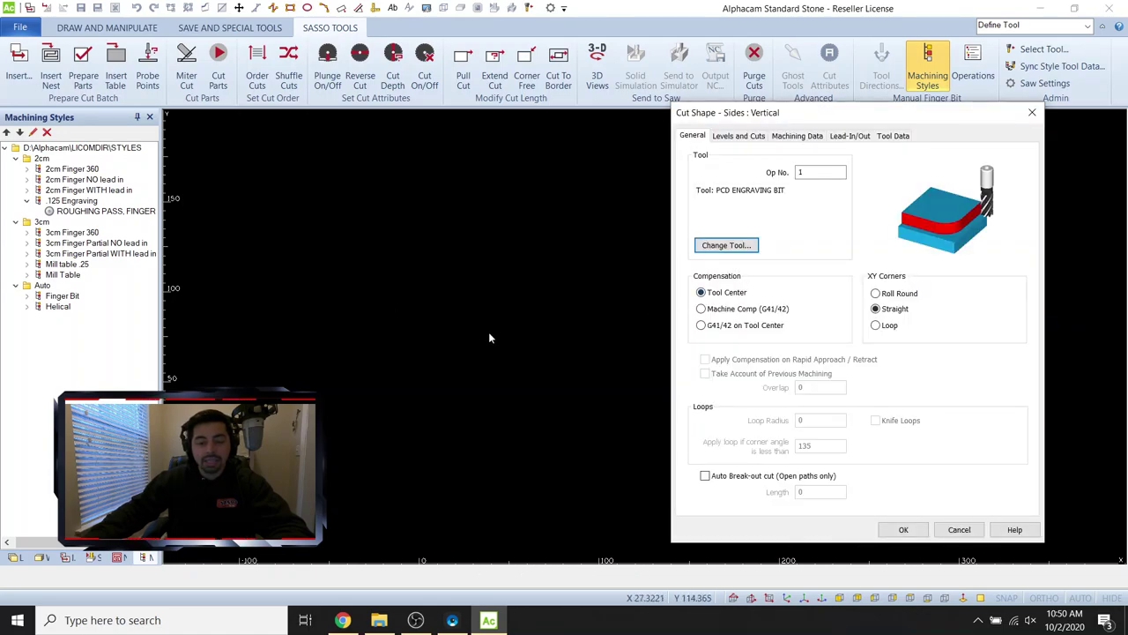
click(731, 137)
click(818, 173)
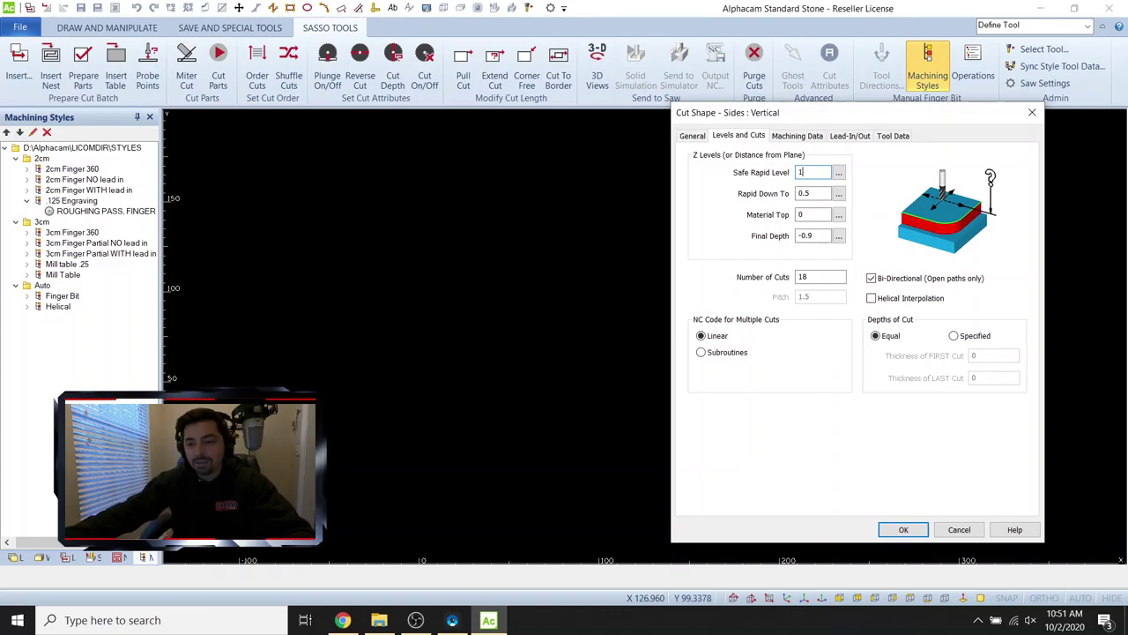
On Levels and Cuts, enter Final Depth -0.125 and Number of Cuts 4.
key(Tab)
key(Tab)
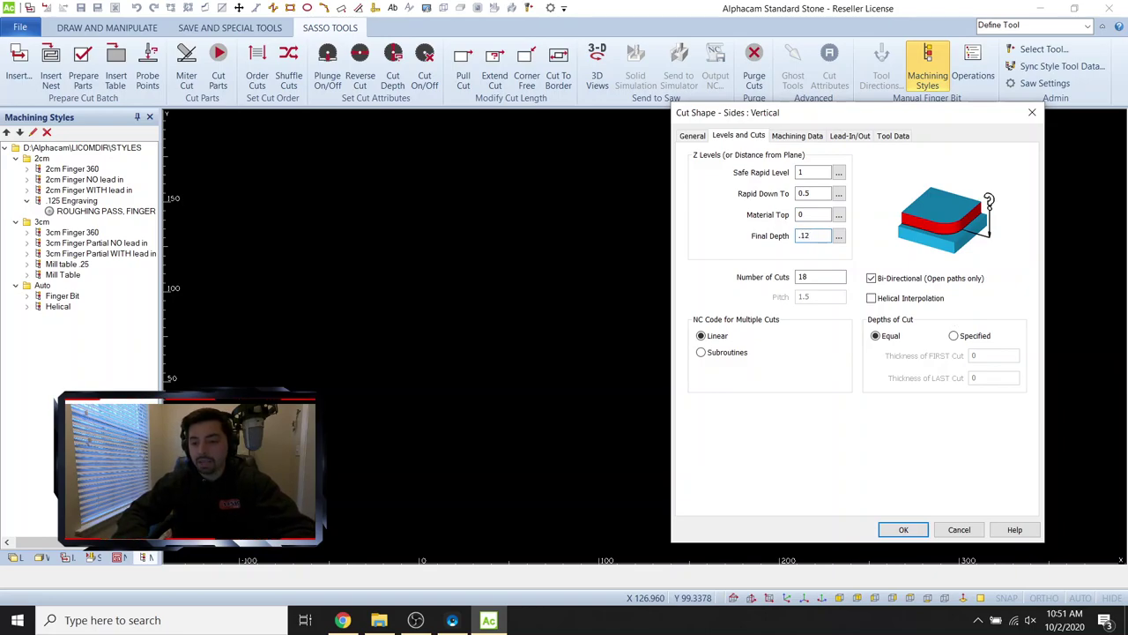
key(ctrl+z)
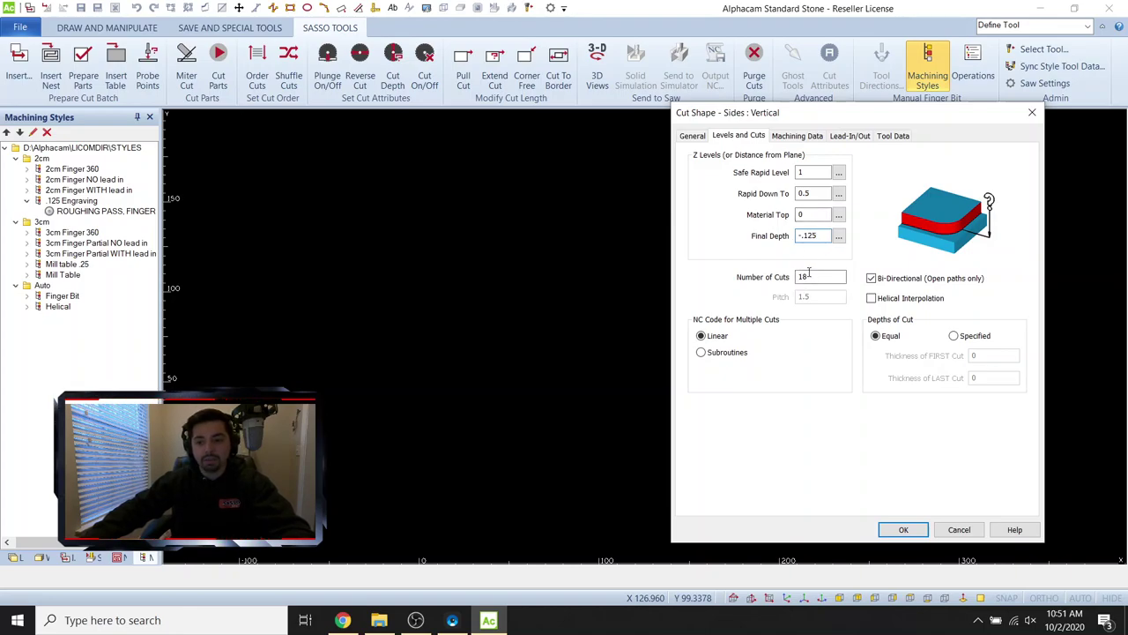
key(Tab)
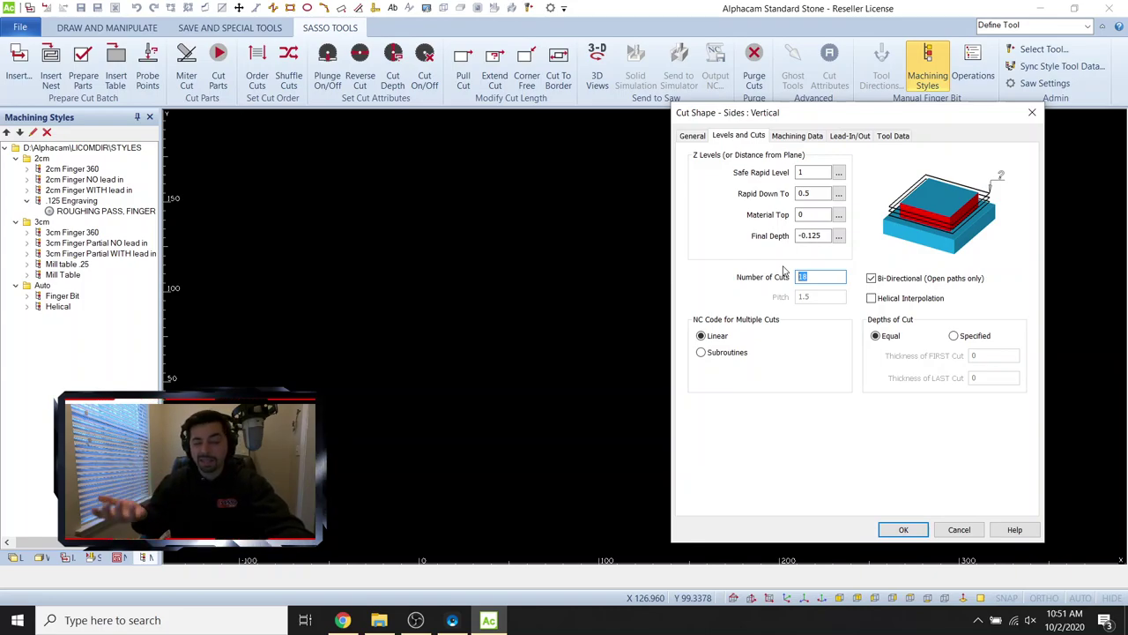
text(4)
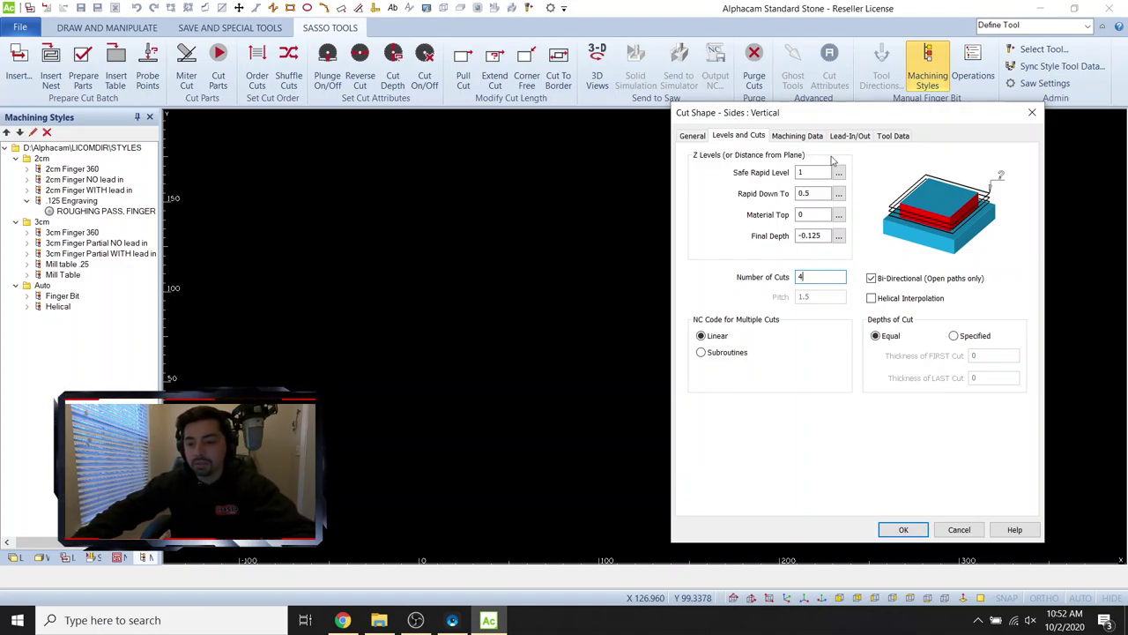
Set Stock to be Left to 0 and save the .125 Engraving style.
click(782, 138)
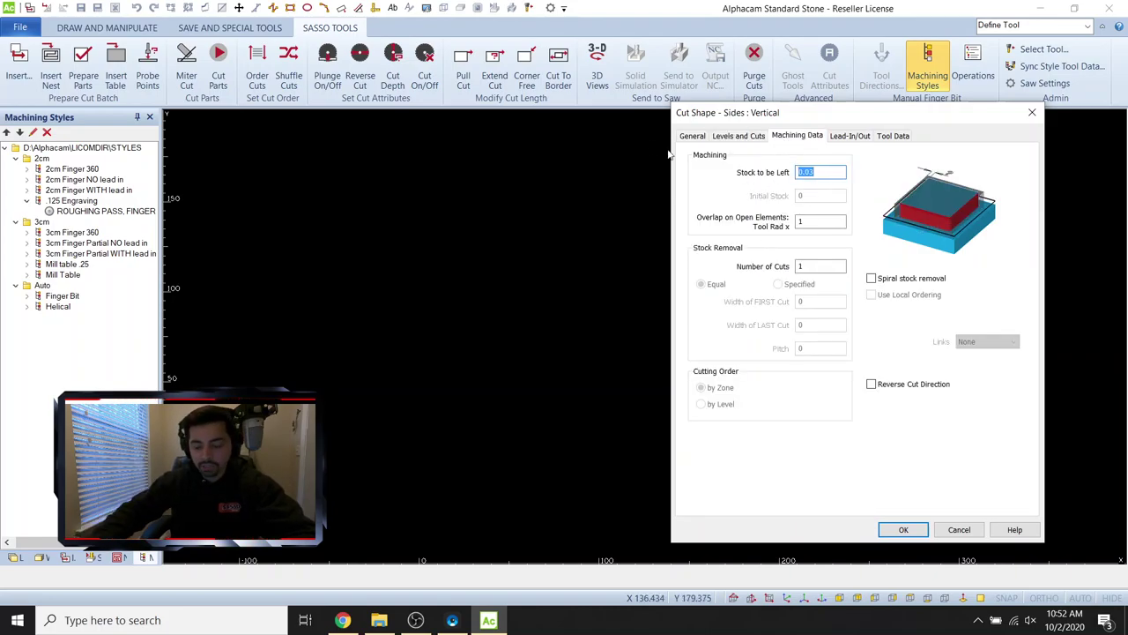
text(0)
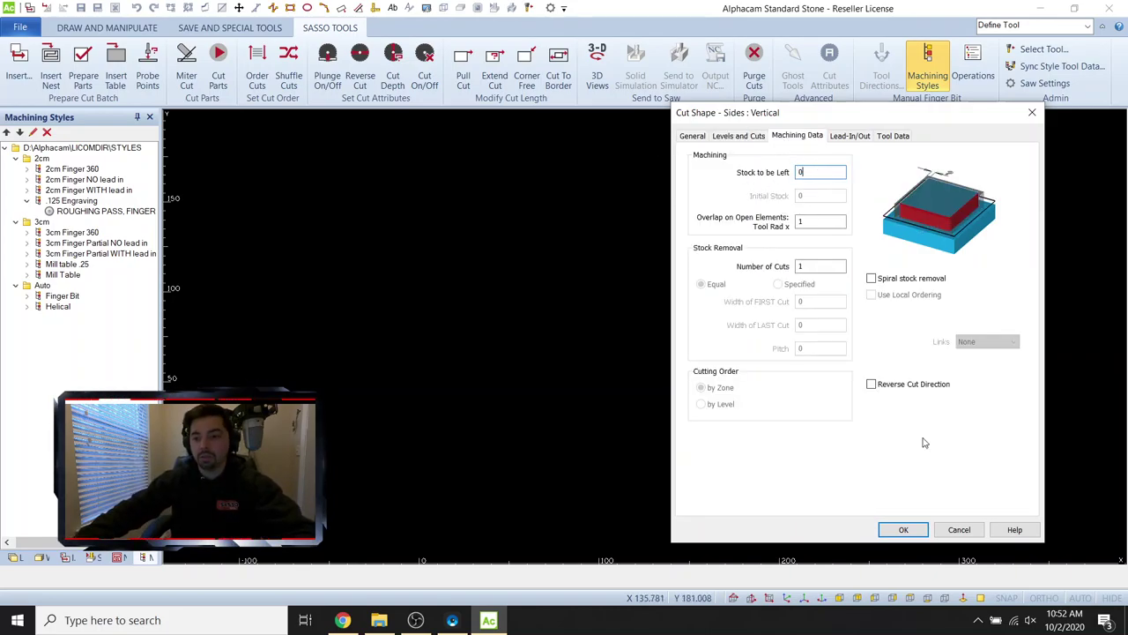
click(913, 528)
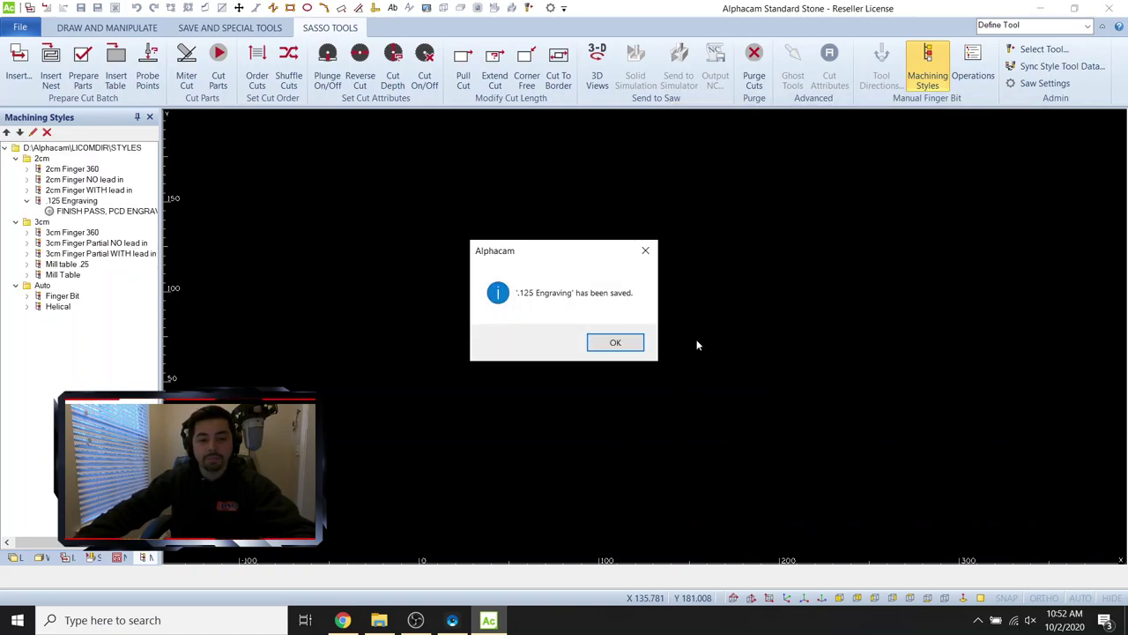
click(616, 343)
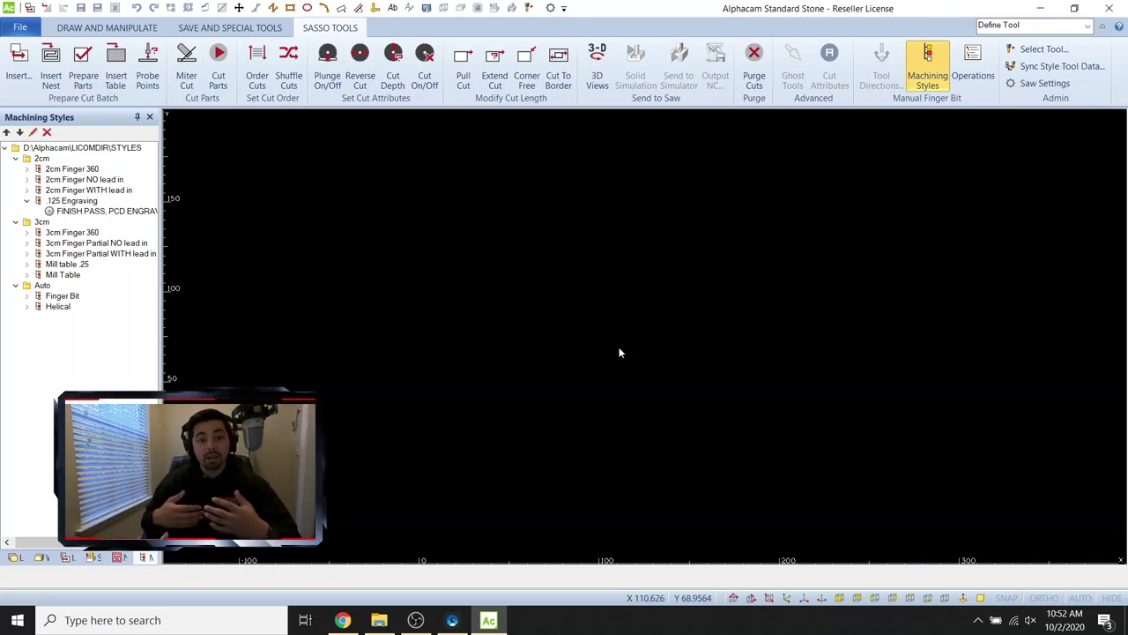
Import the SIGN.dxf CAD drawing into the job.
click(225, 29)
click(50, 60)
click(541, 434)
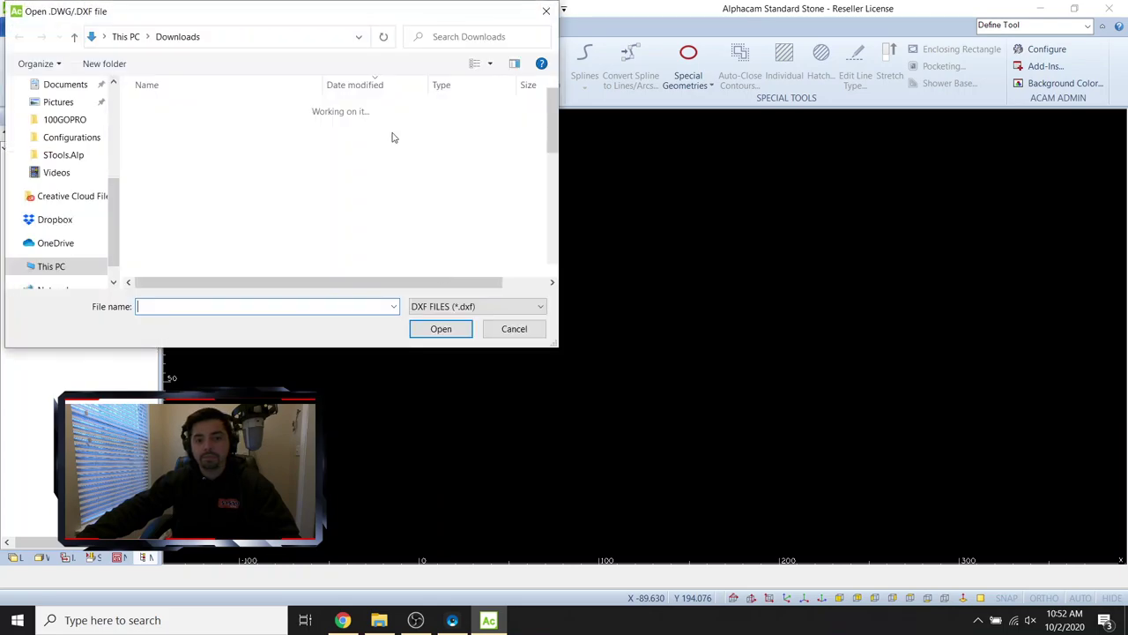
click(164, 129)
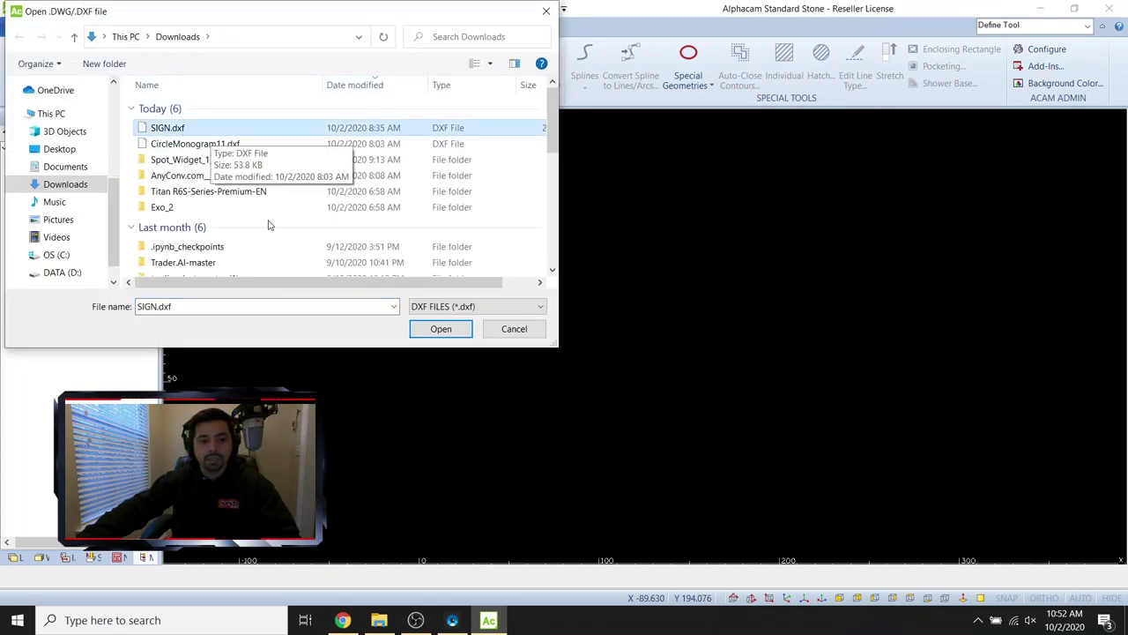
click(427, 328)
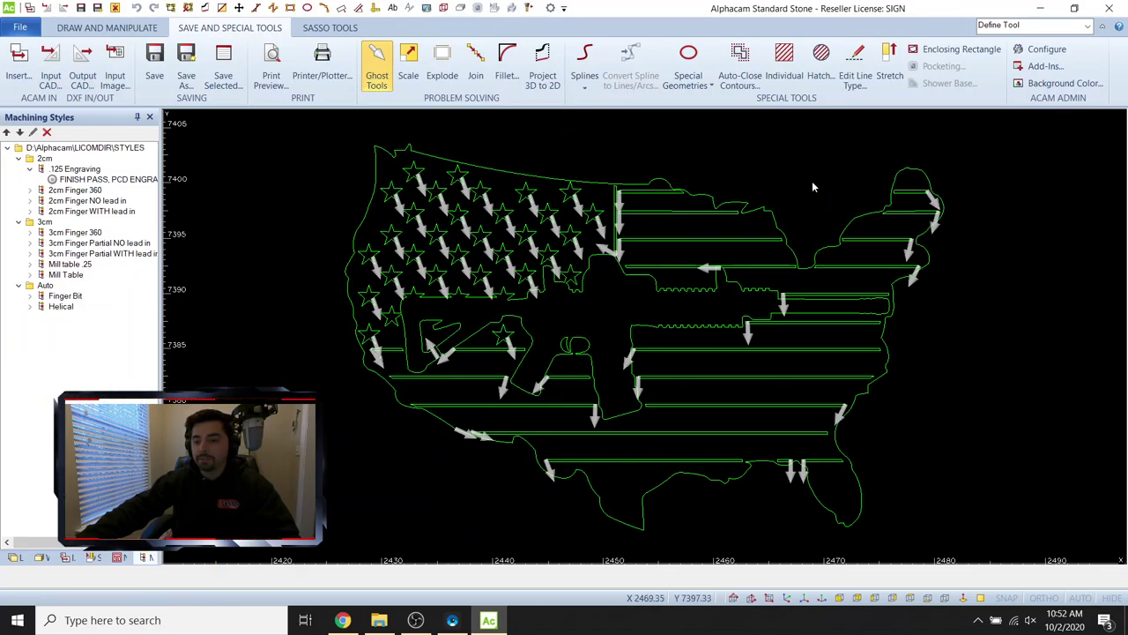
Toggle the Ghost Tools direction arrows on the flag and zoom in to inspect them.
click(330, 28)
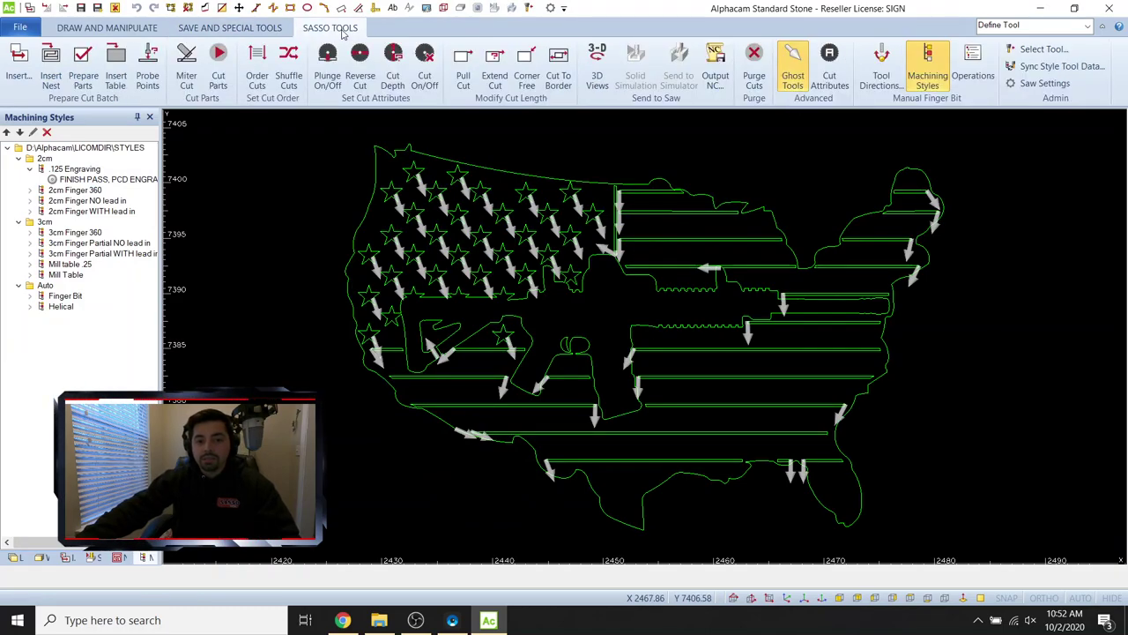
click(792, 75)
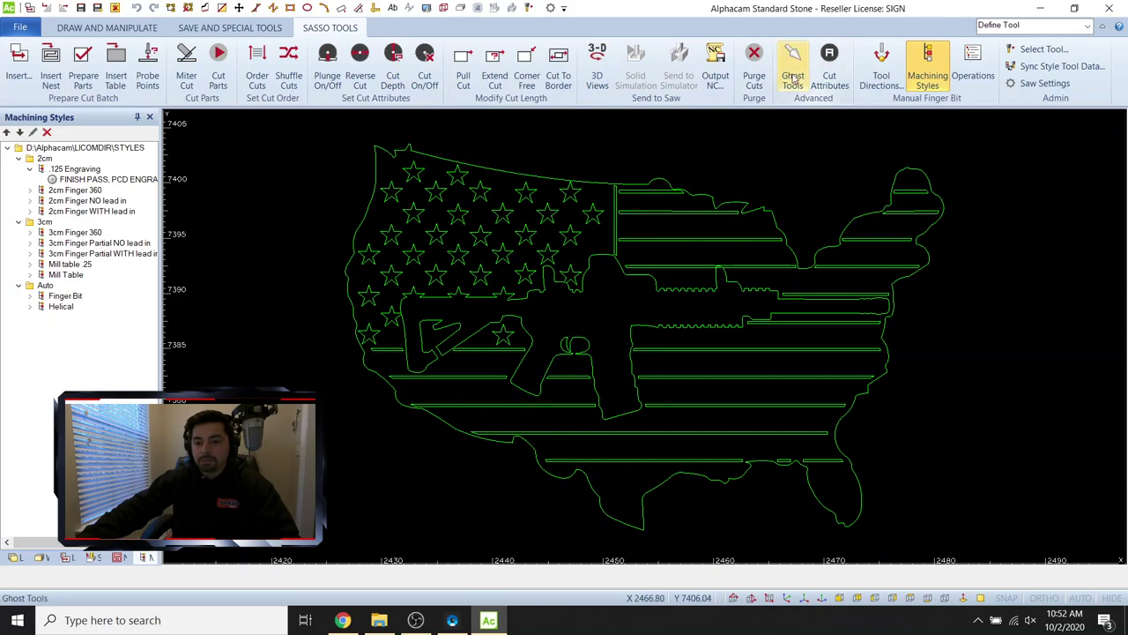
click(792, 77)
click(792, 77)
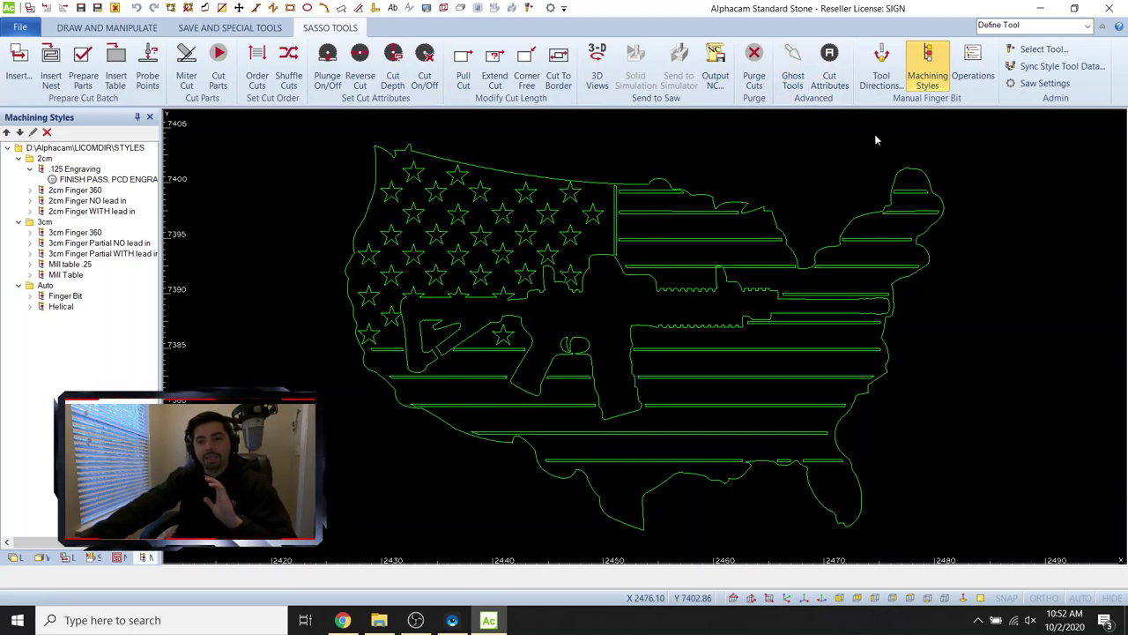
click(799, 79)
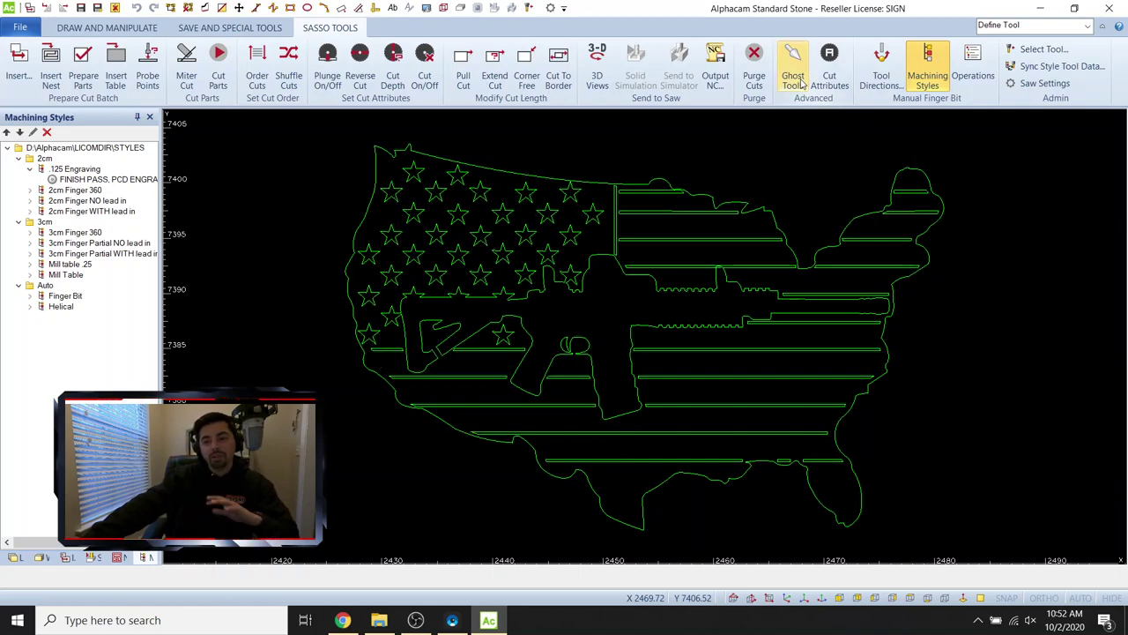
scroll(644, 203, up, 4)
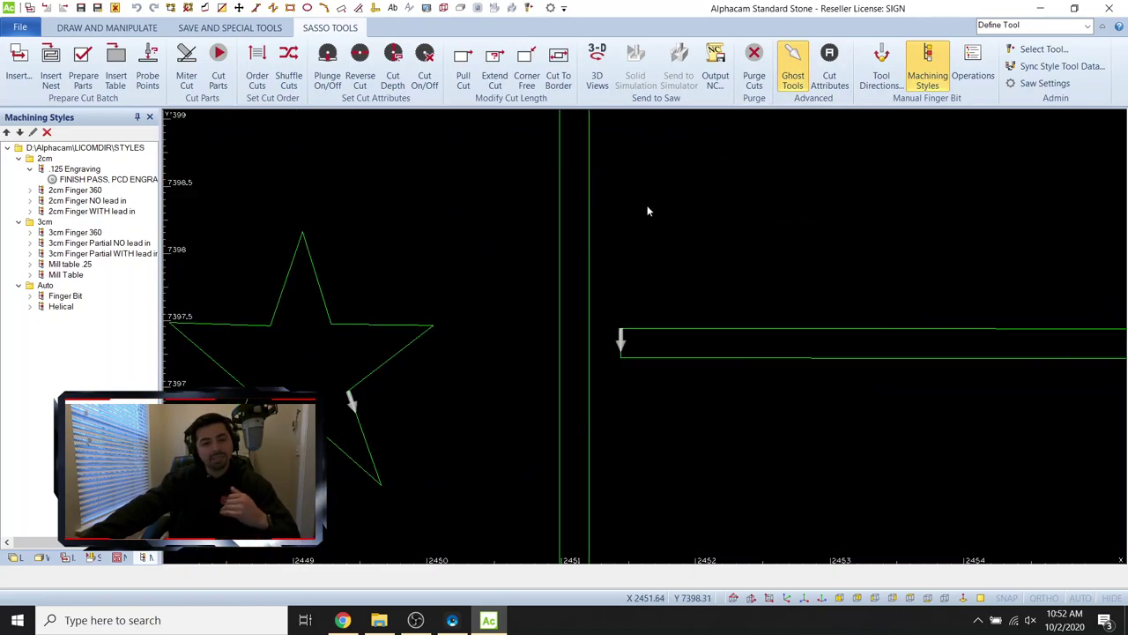
scroll(651, 194, up, 2)
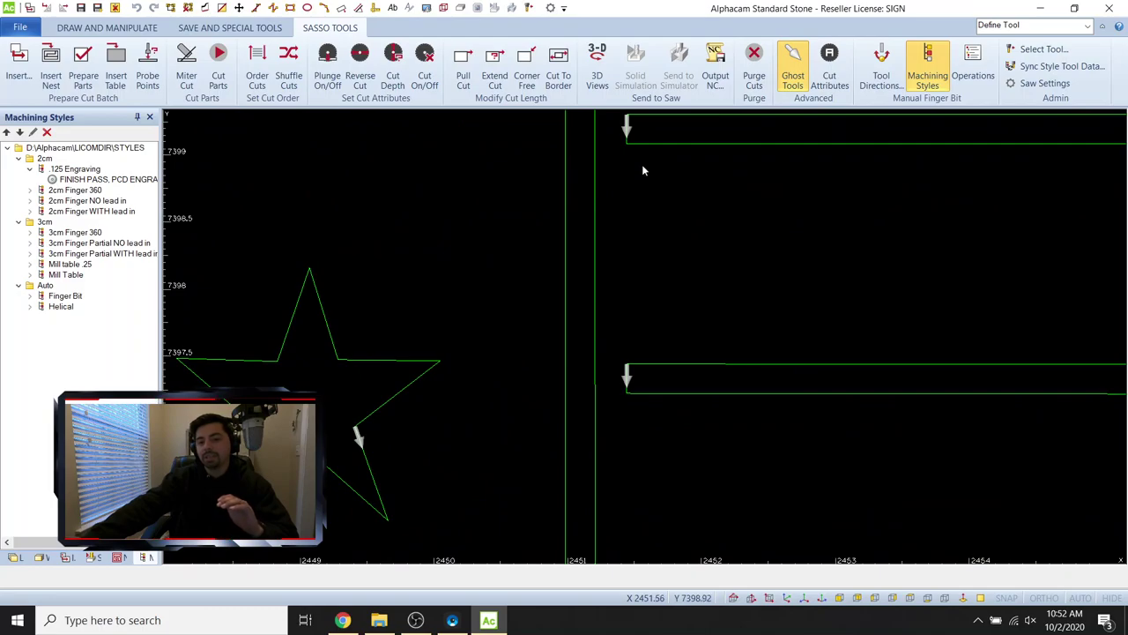
scroll(643, 167, down, 3)
scroll(642, 176, up, 1)
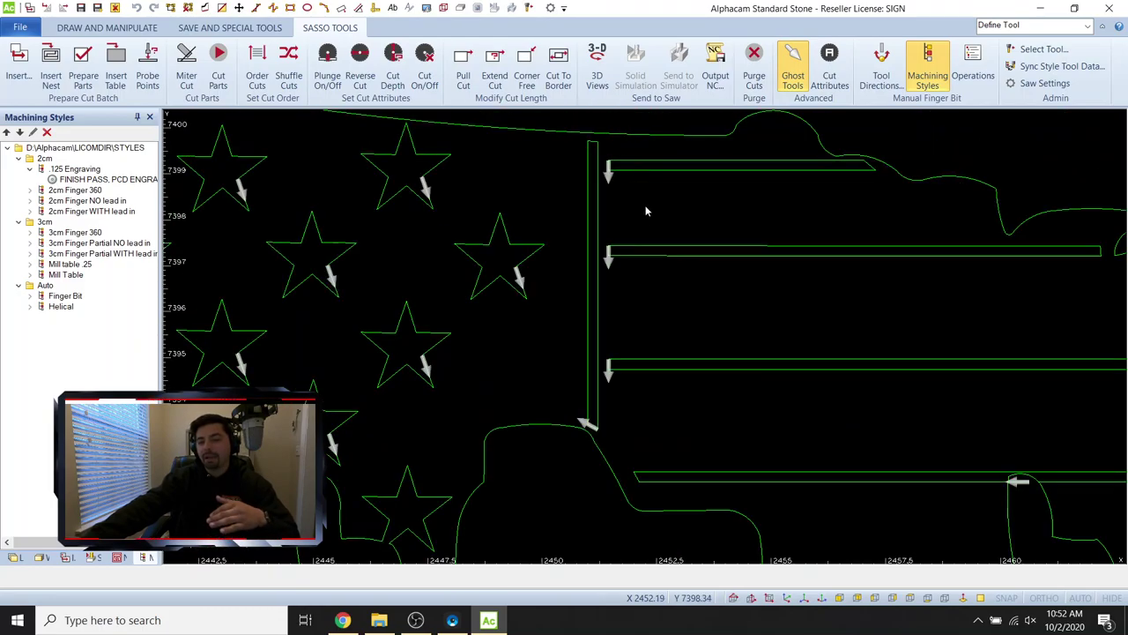
scroll(802, 187, up, 2)
scroll(852, 198, down, 5)
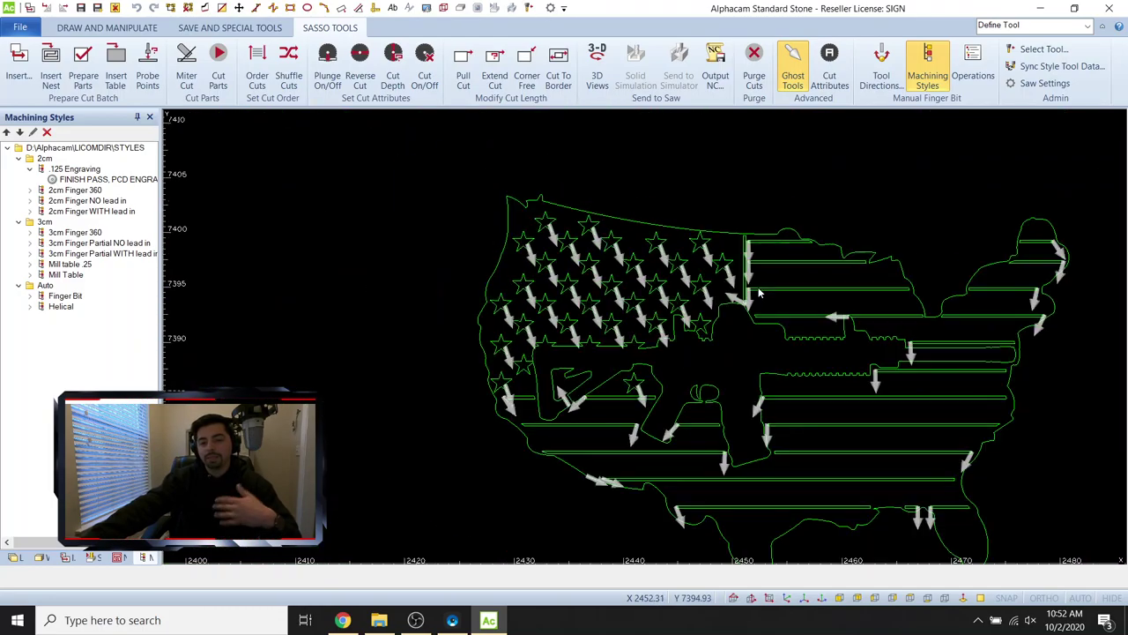
Hide and re-show the arrows while zooming around to check each cut direction.
click(793, 66)
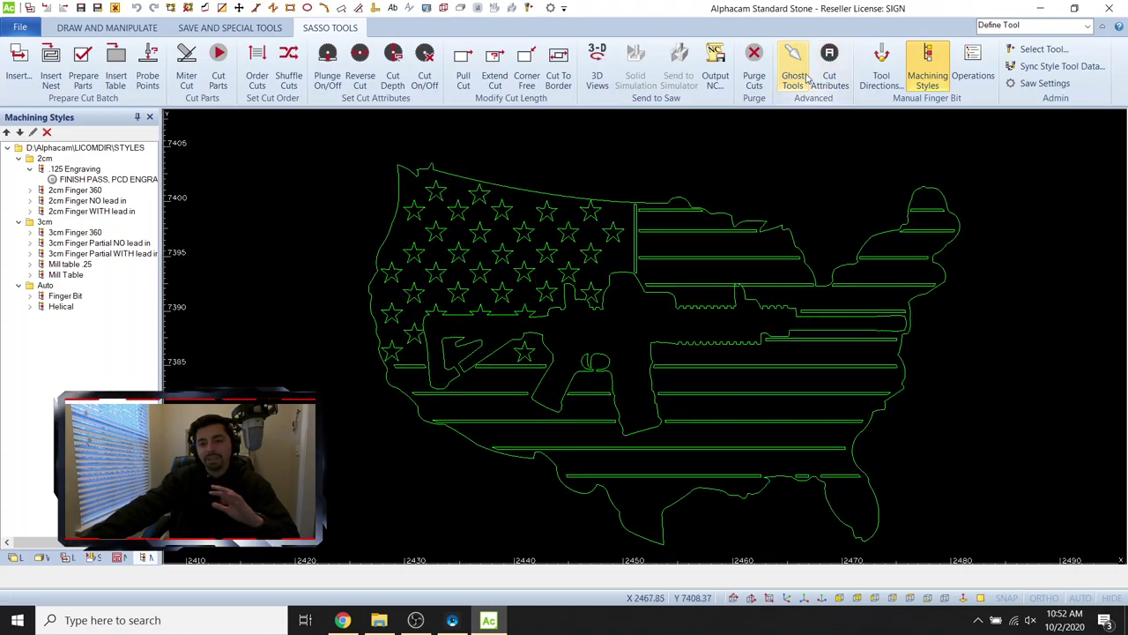
scroll(537, 232, down, 4)
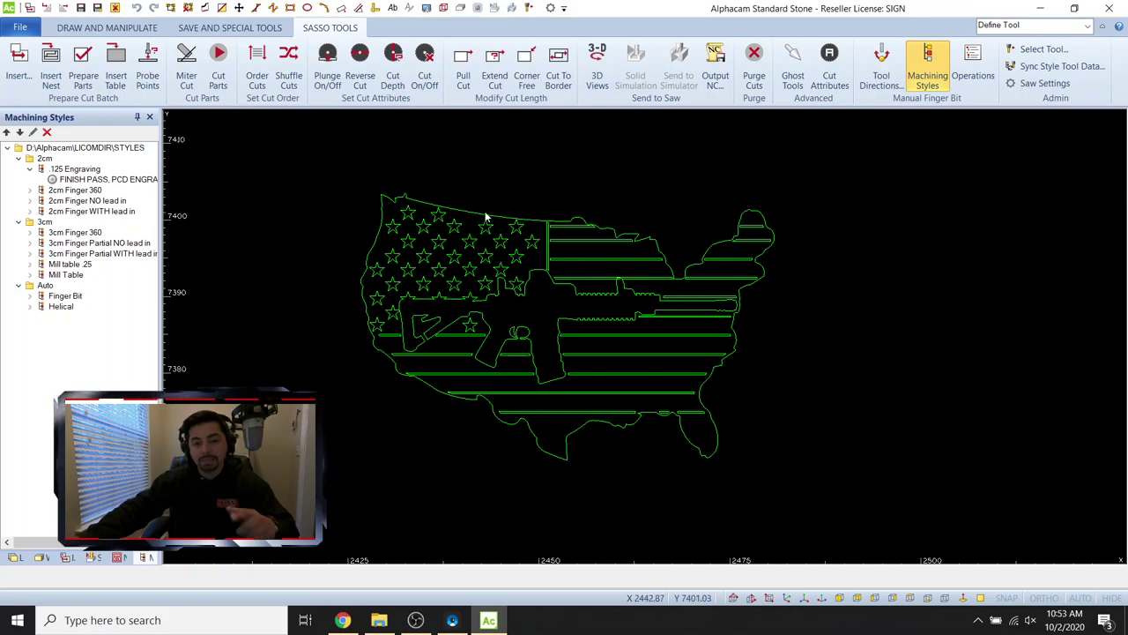
click(792, 66)
scroll(774, 287, up, 3)
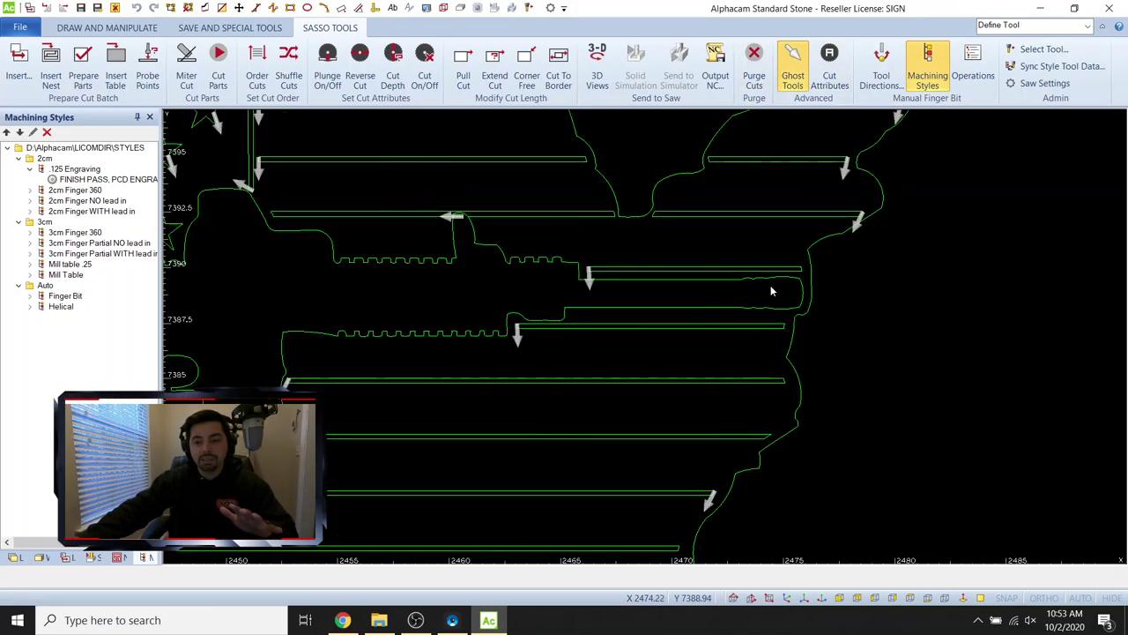
scroll(859, 228, up, 2)
scroll(851, 245, down, 10)
scroll(721, 353, up, 8)
scroll(878, 230, down, 6)
scroll(793, 174, up, 2)
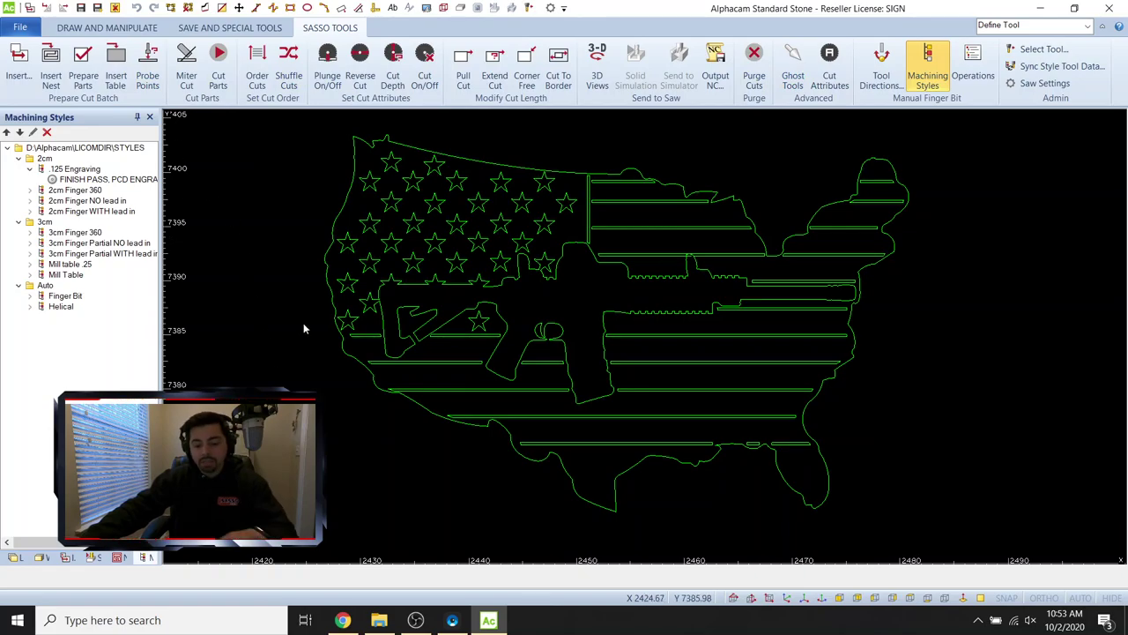
Move the whole flag map to the drawing origin.
key(ctrl+m)
click(285, 118)
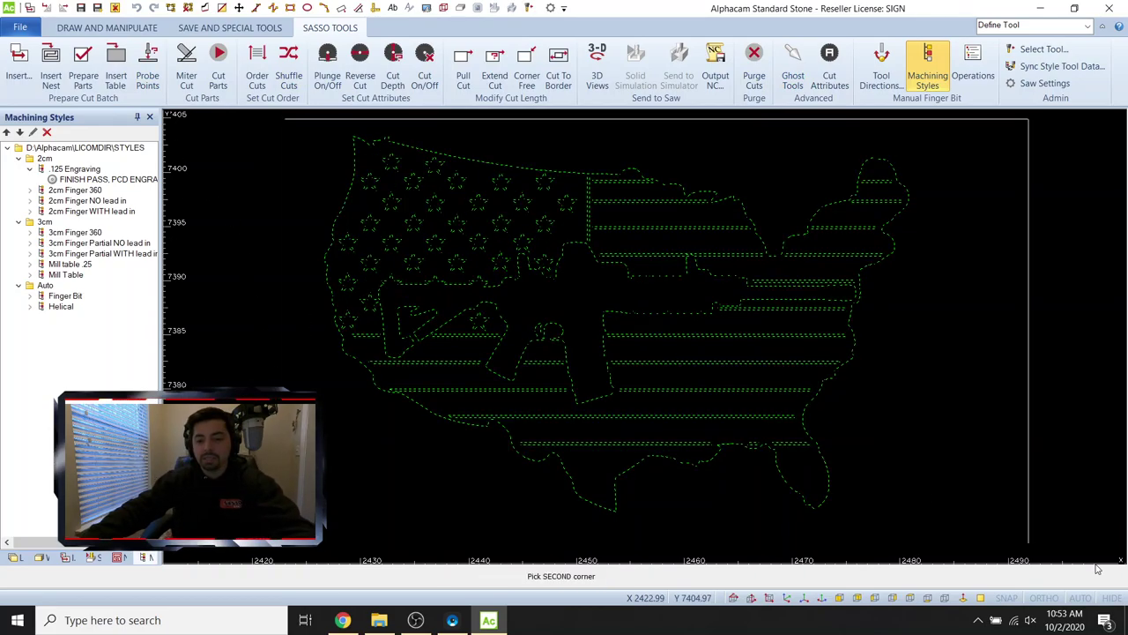
click(1013, 541)
key(Escape)
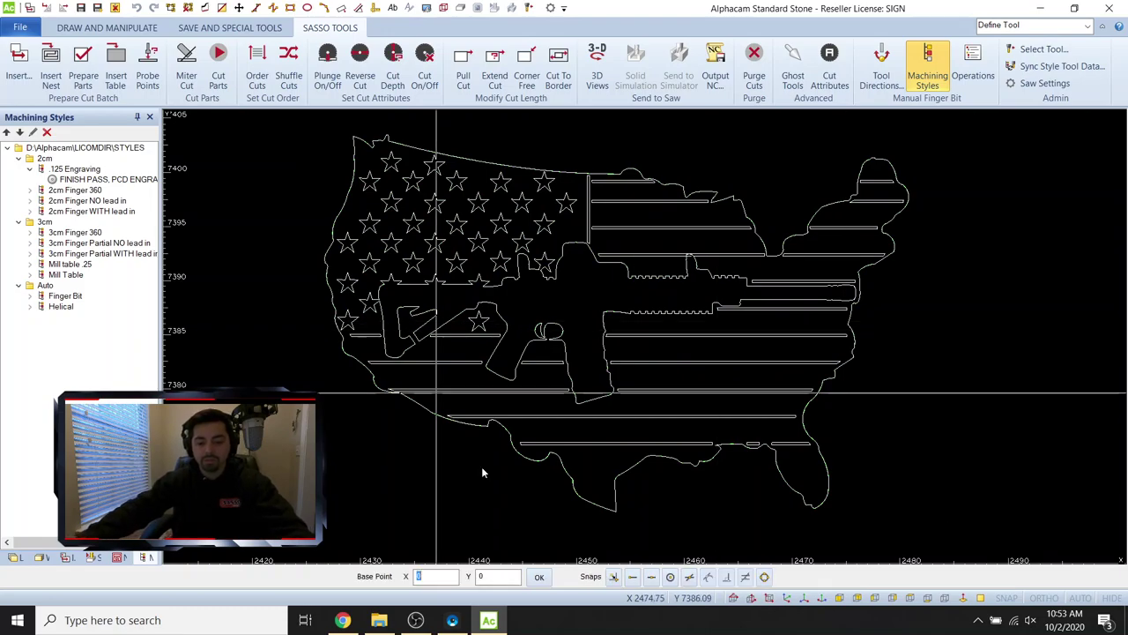
click(216, 559)
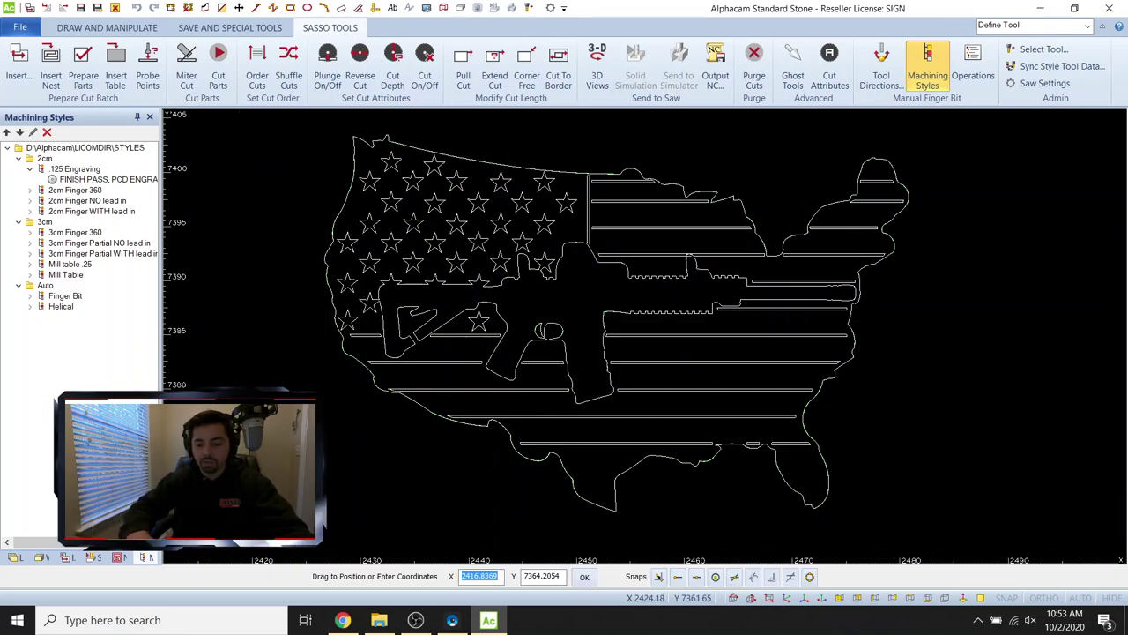
key(Return)
key(Home)
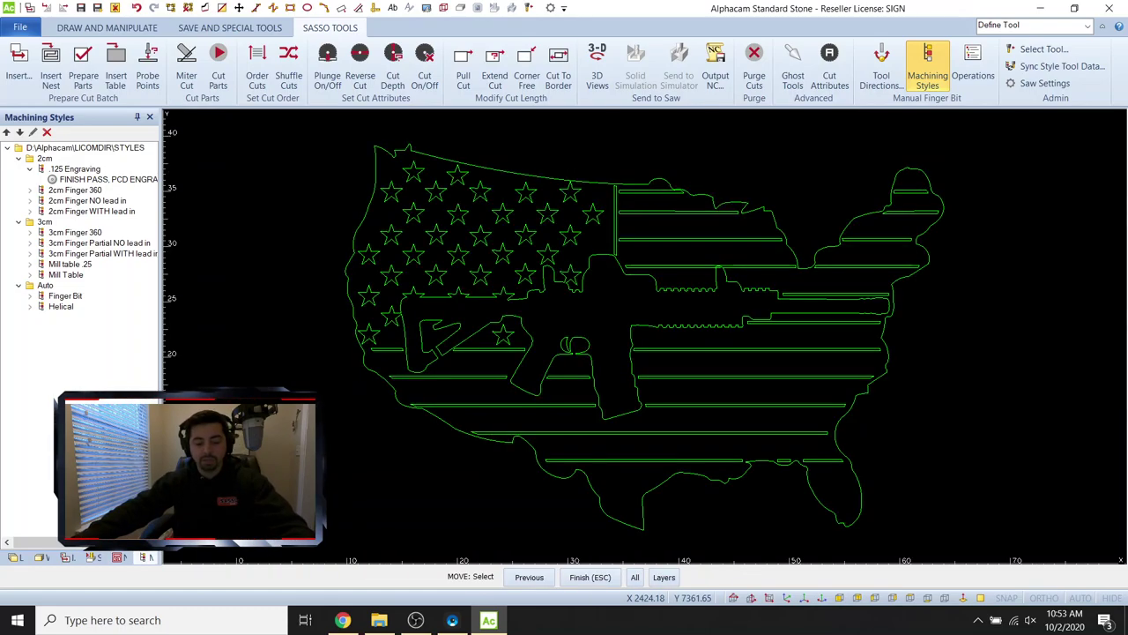
key(Escape)
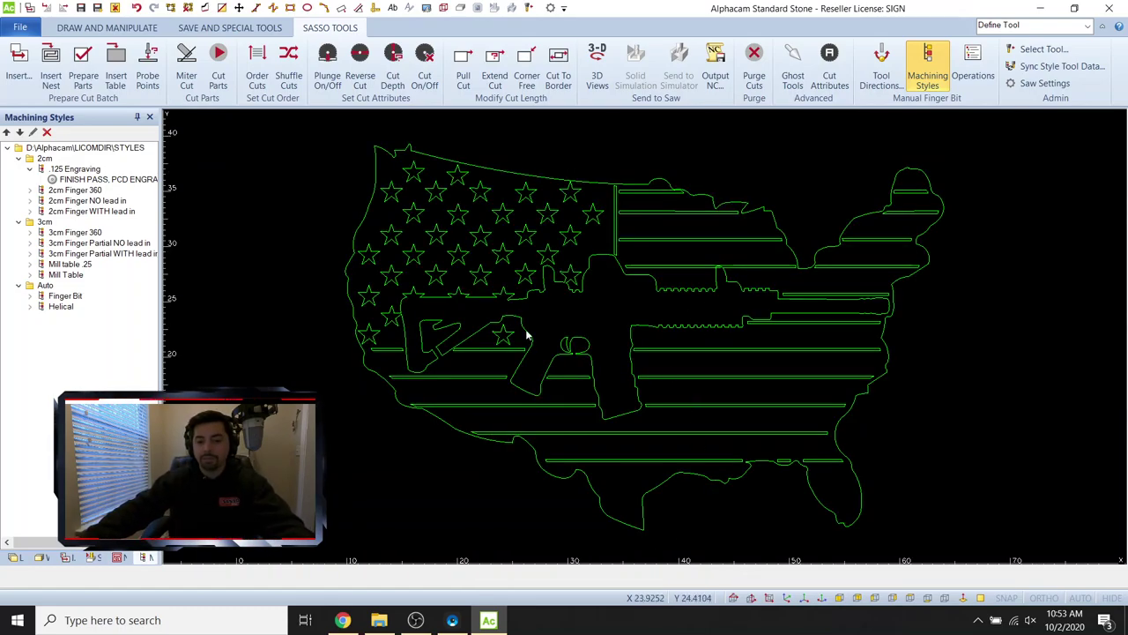
middle_drag(655, 326, 642, 323)
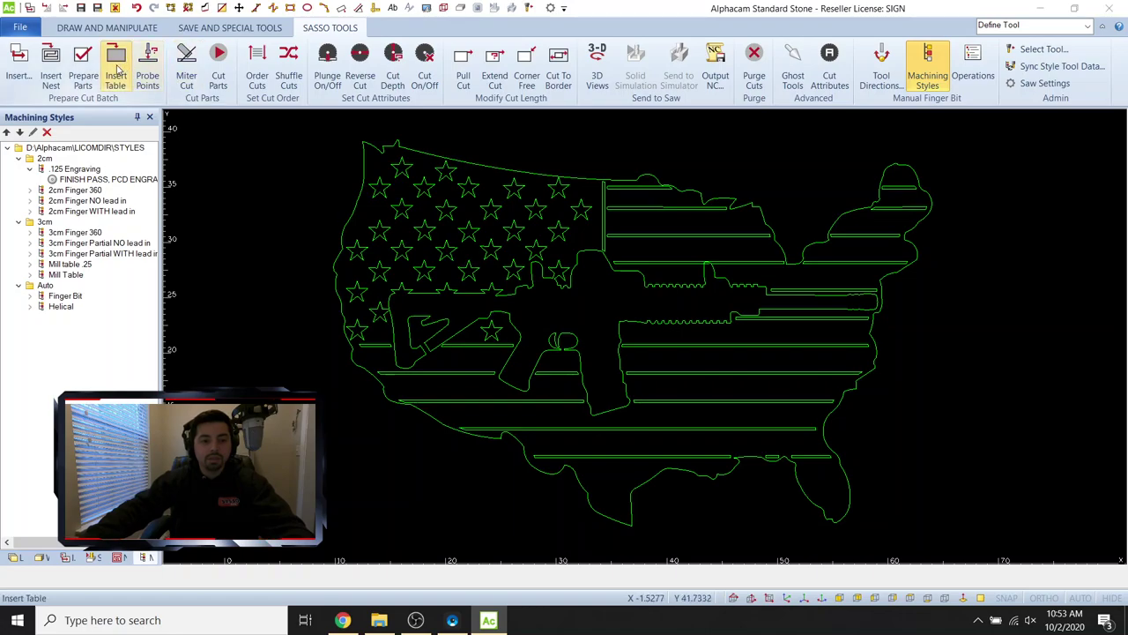
Insert the saw table and draw a border rectangle enclosing the flag.
click(116, 68)
click(481, 437)
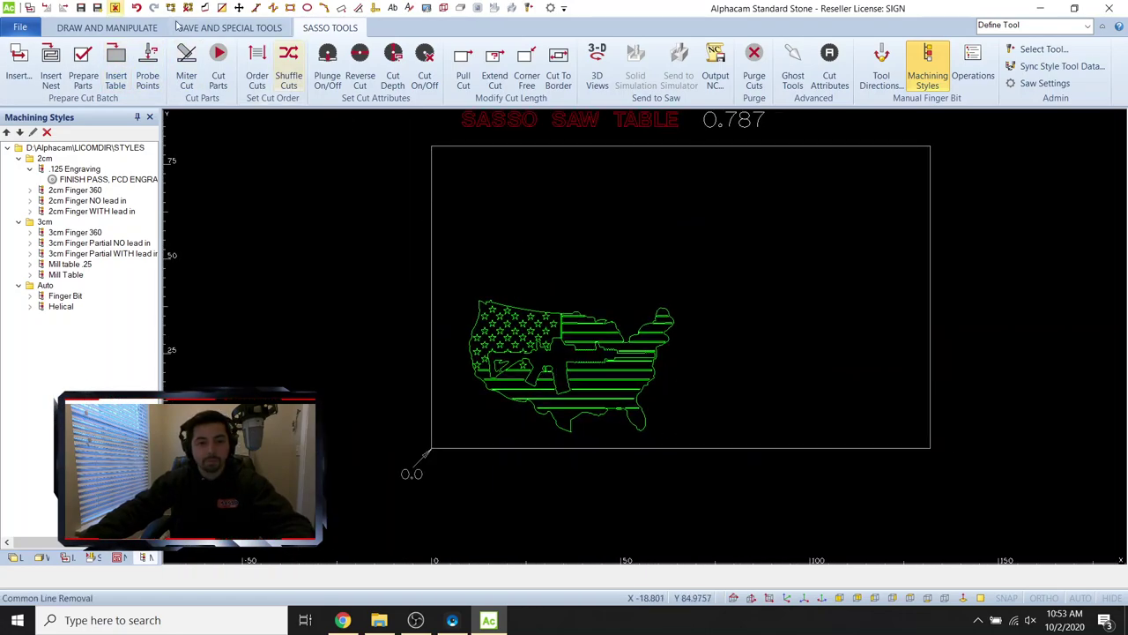
click(290, 8)
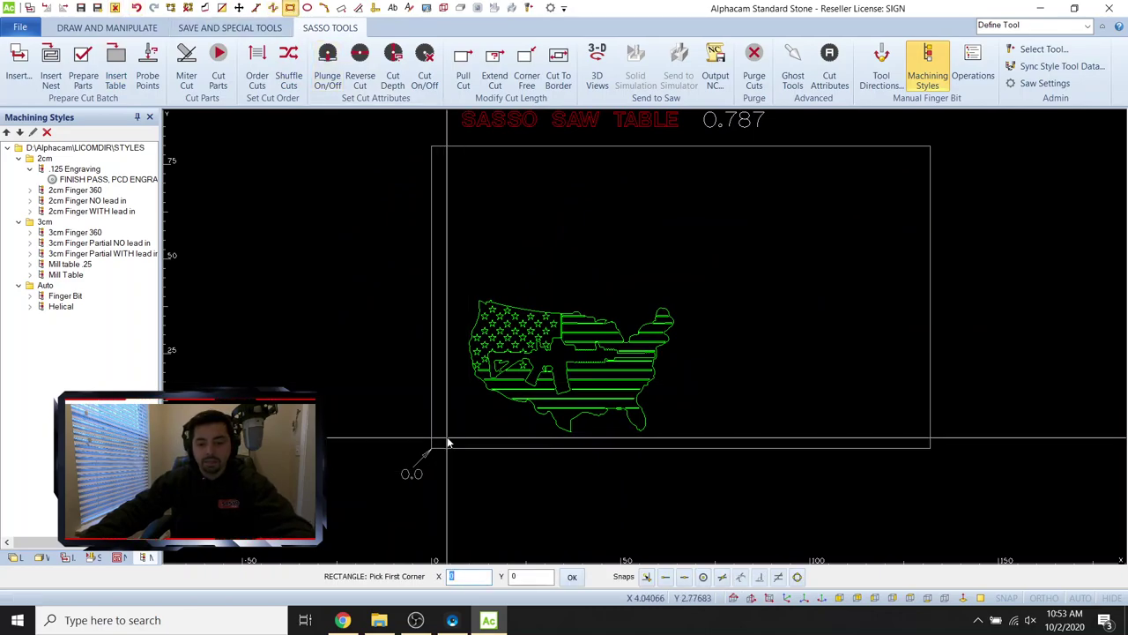
click(451, 443)
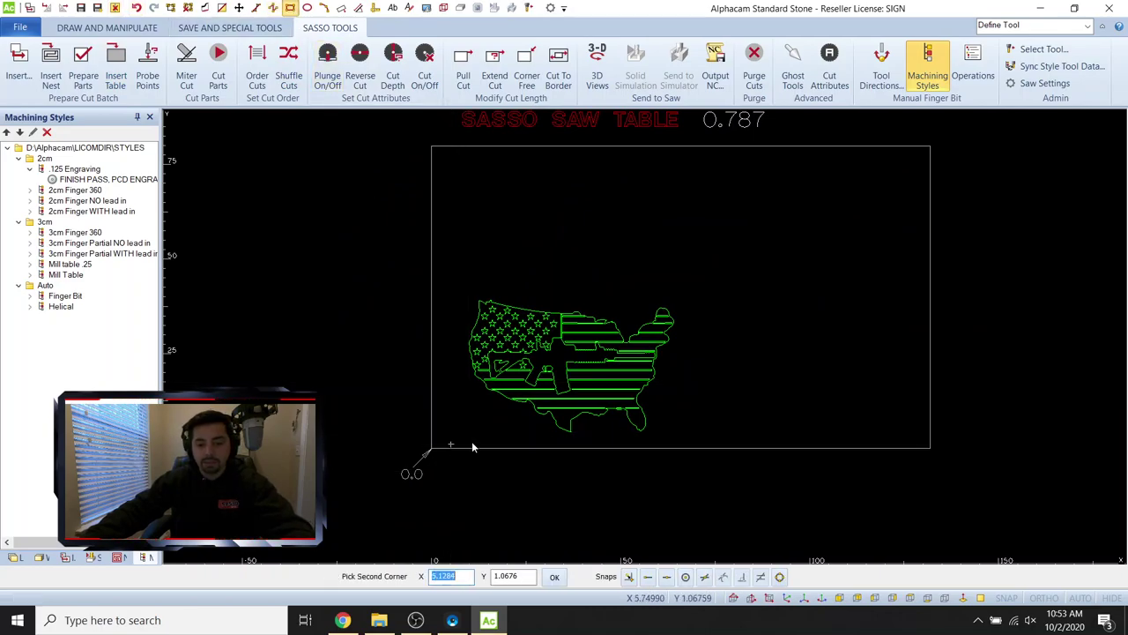
click(694, 284)
scroll(707, 416, up, 3)
key(Escape)
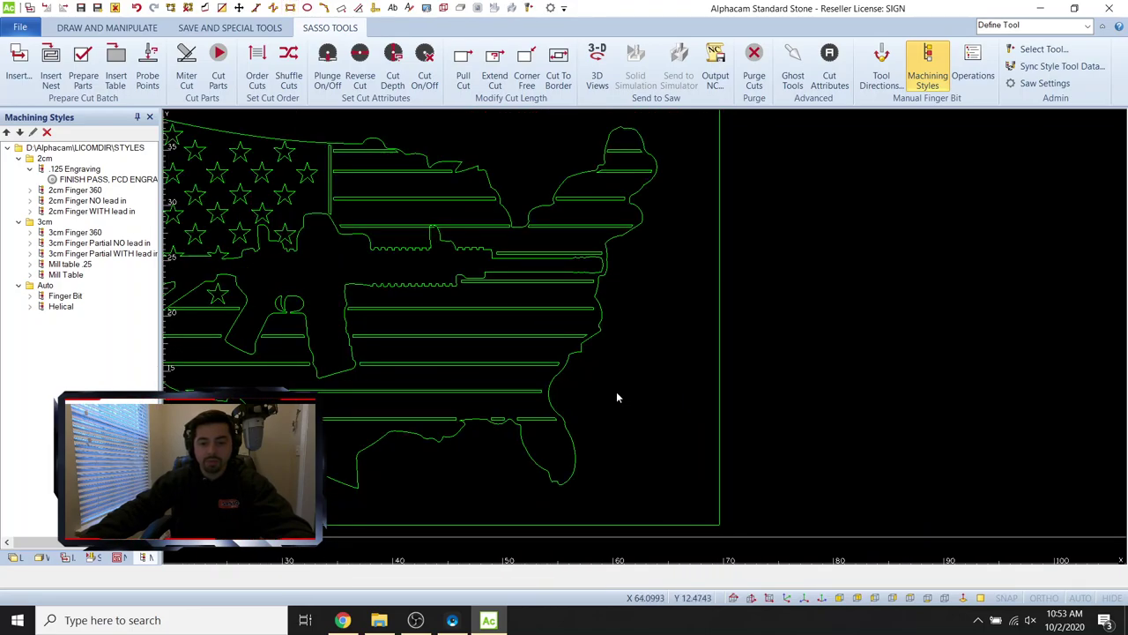
middle_drag(434, 377, 519, 383)
Move the flag and its border so the corner sits at 1,1.
key(ctrl+m)
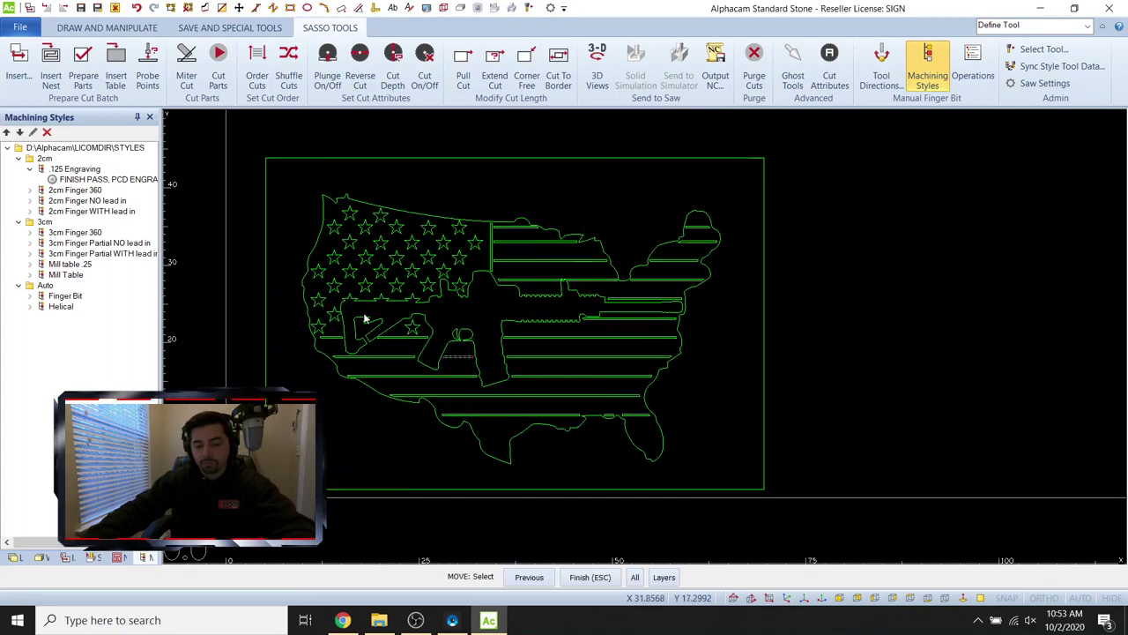
drag(247, 147, 779, 521)
key(Escape)
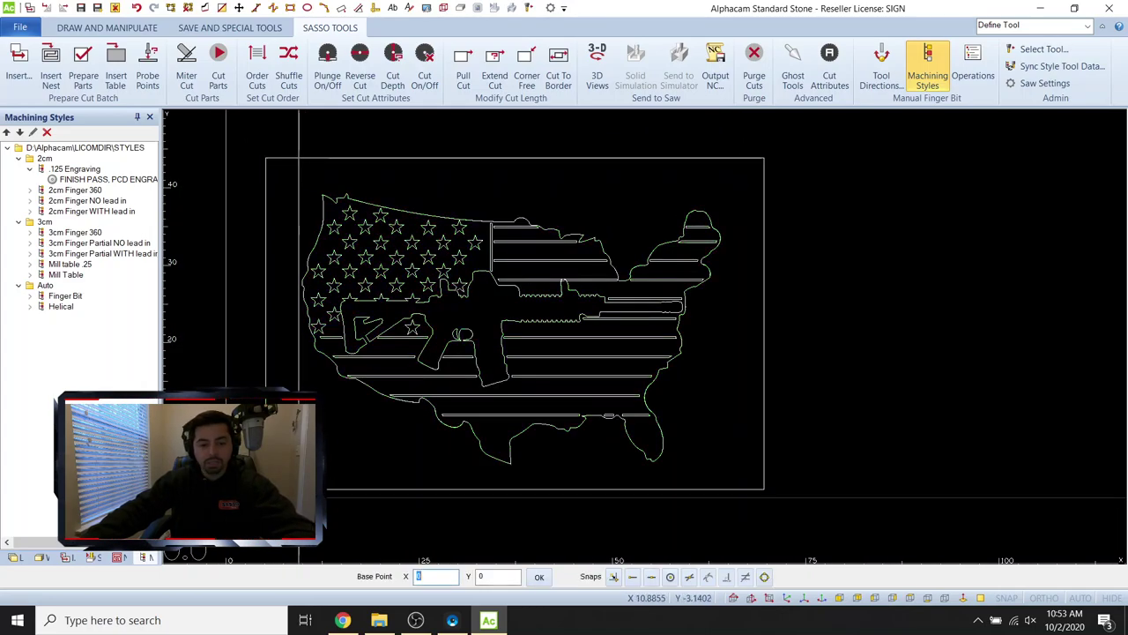
click(266, 488)
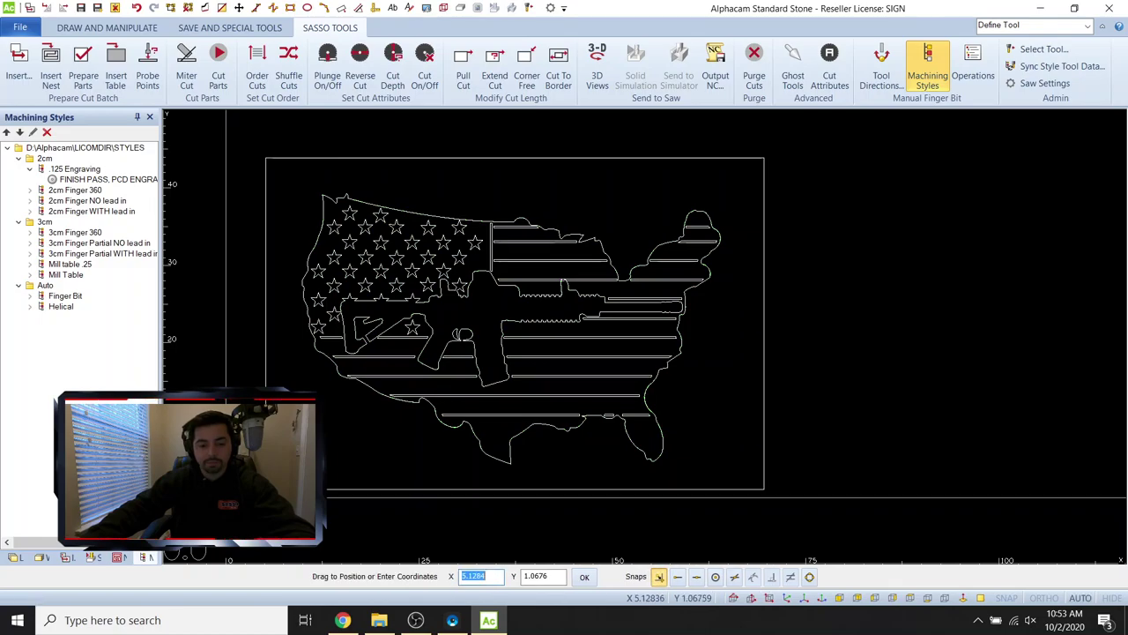
text(1)
key(Tab)
text(1)
key(Return)
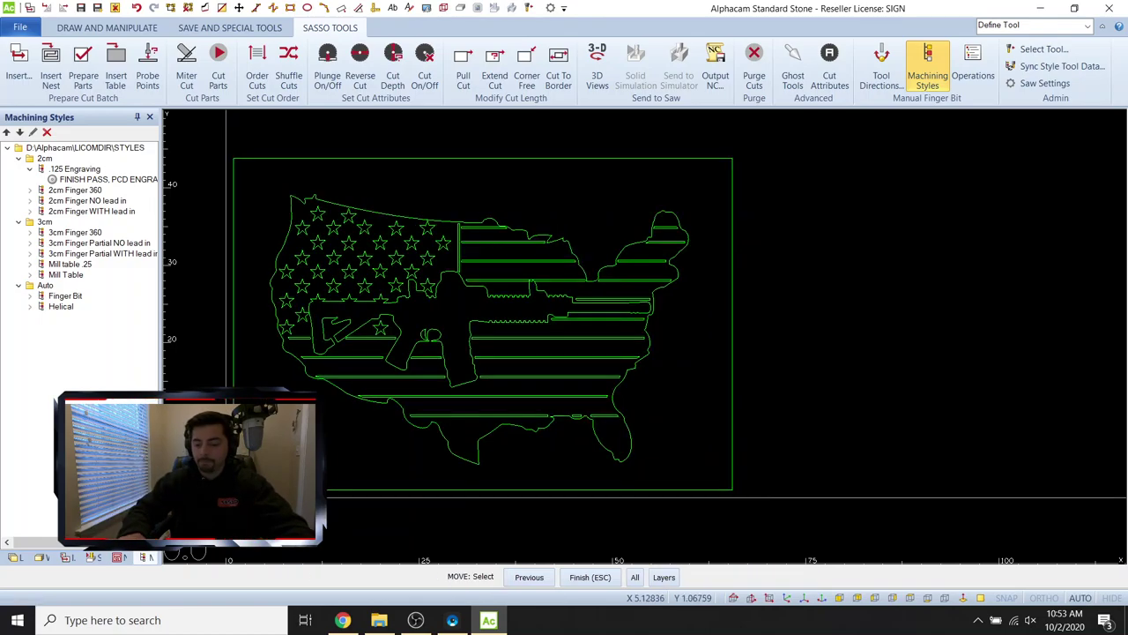
key(Escape)
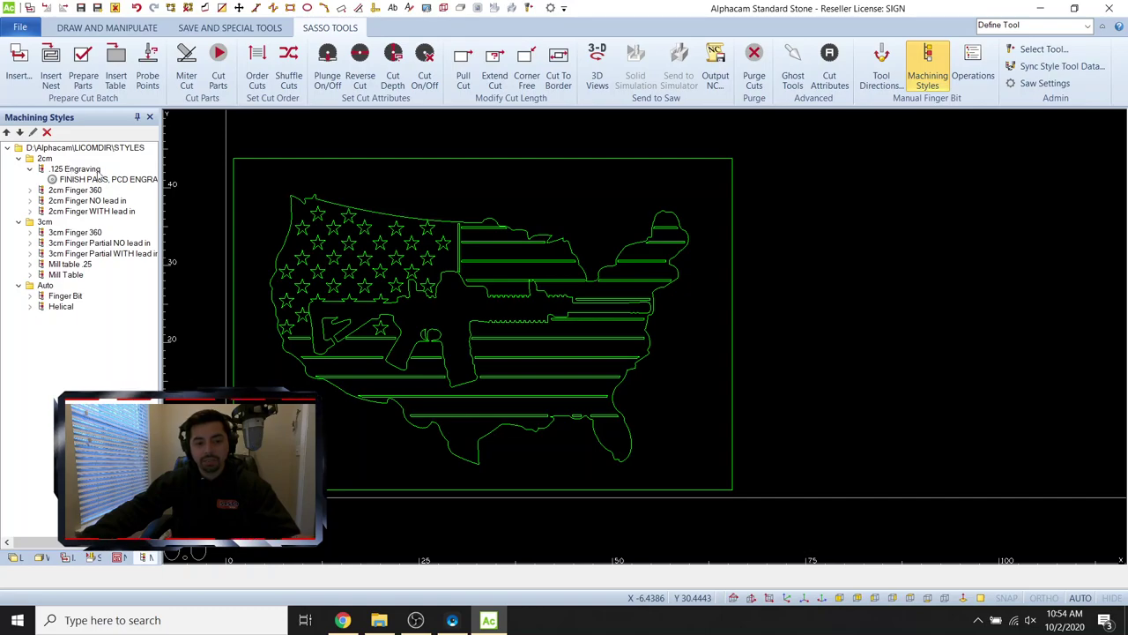
Apply the .125 Engraving style to the window-selected flag geometry.
right_click(64, 173)
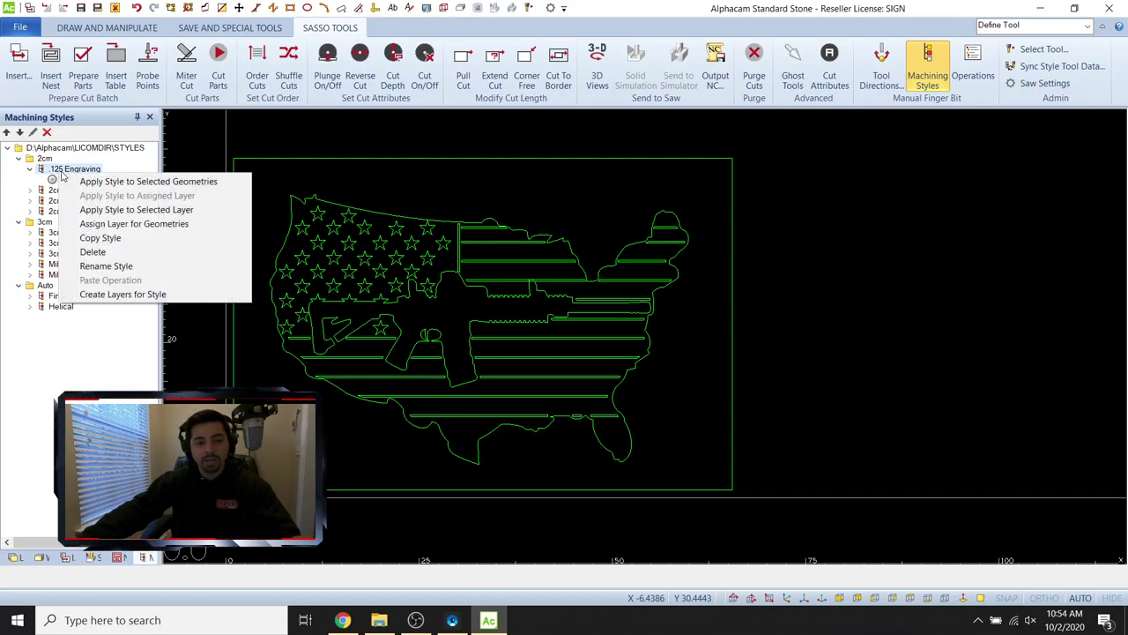
click(108, 181)
click(244, 180)
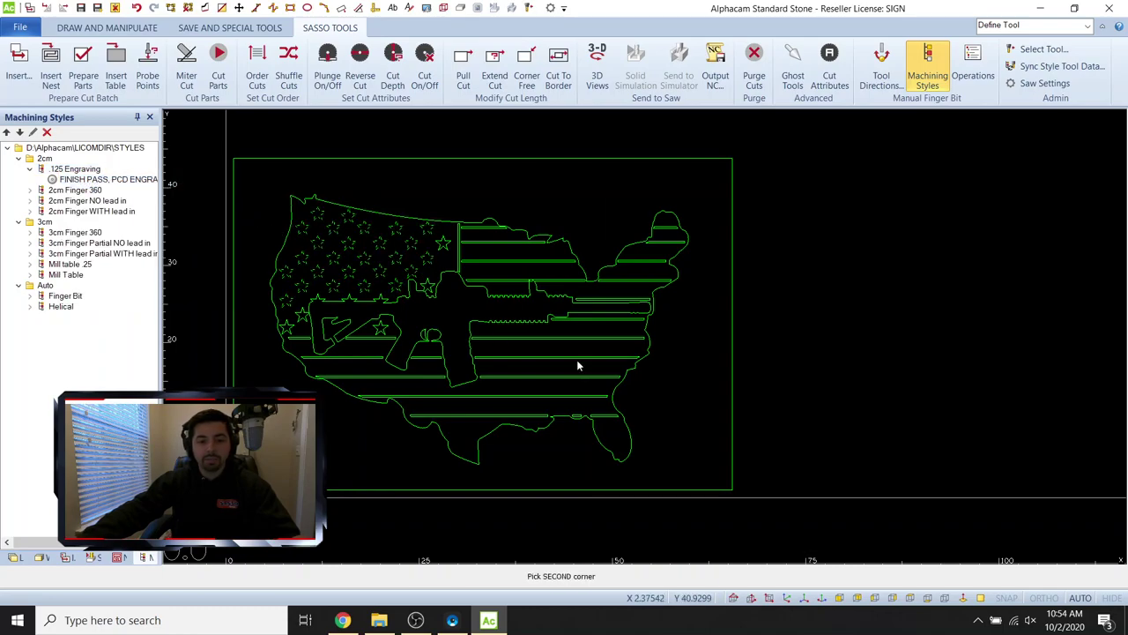
click(730, 481)
right_click(959, 324)
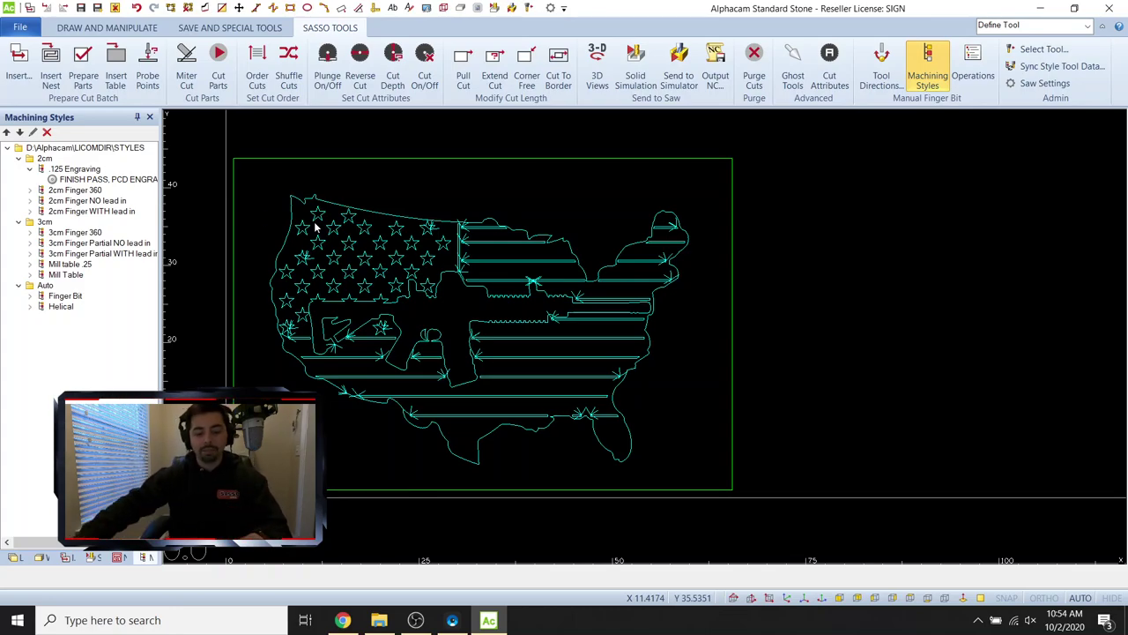
Change the map contours from geometry to construction.
click(106, 27)
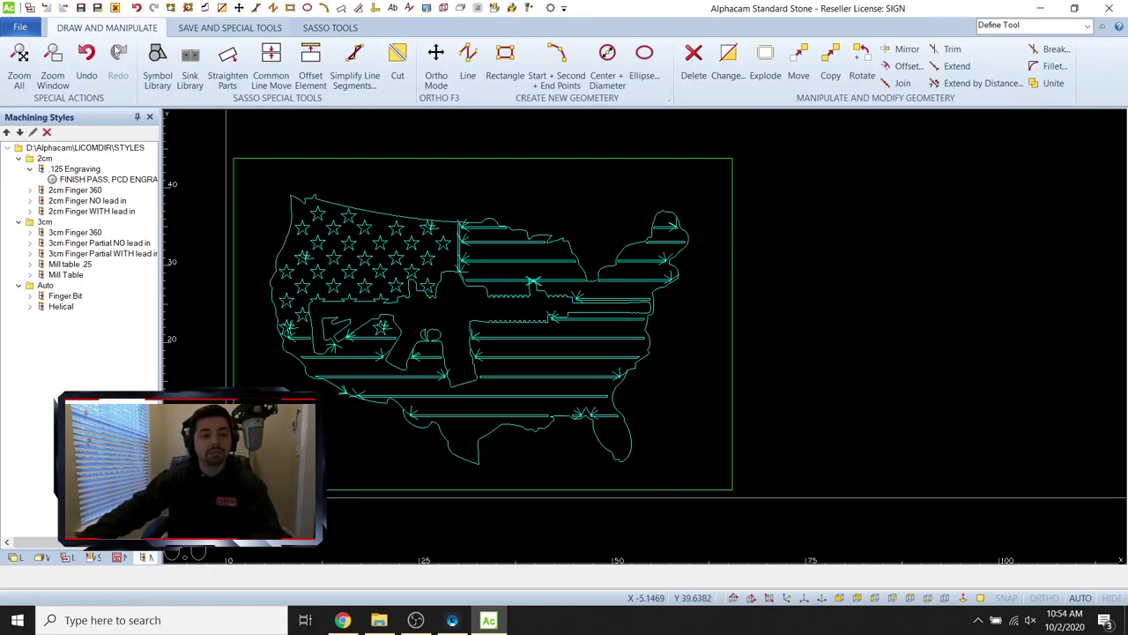
click(728, 64)
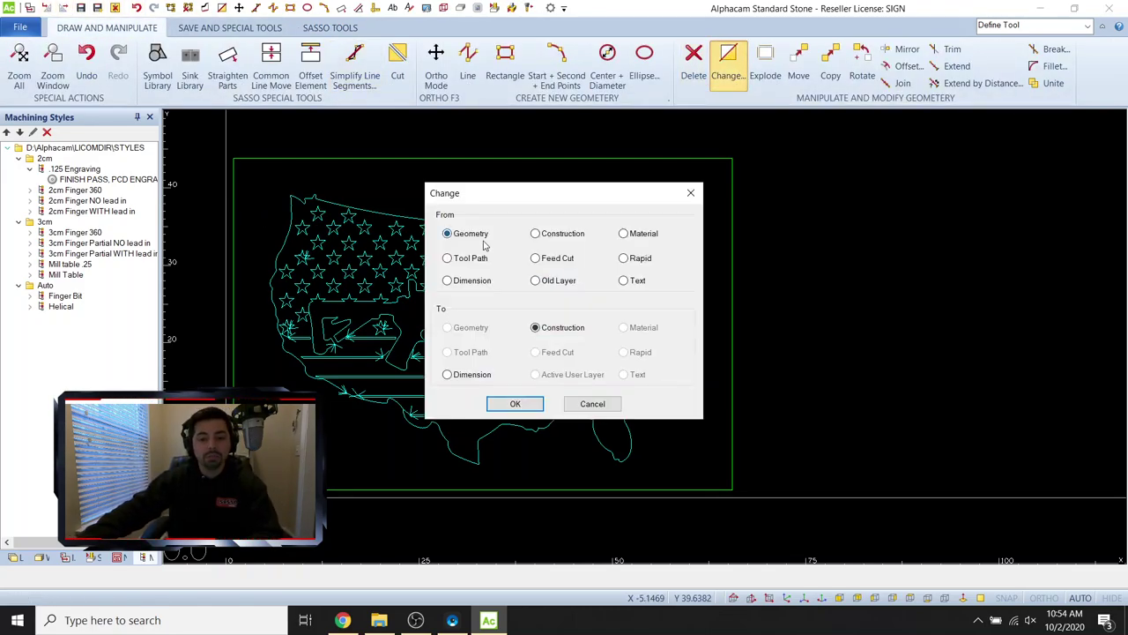
click(514, 405)
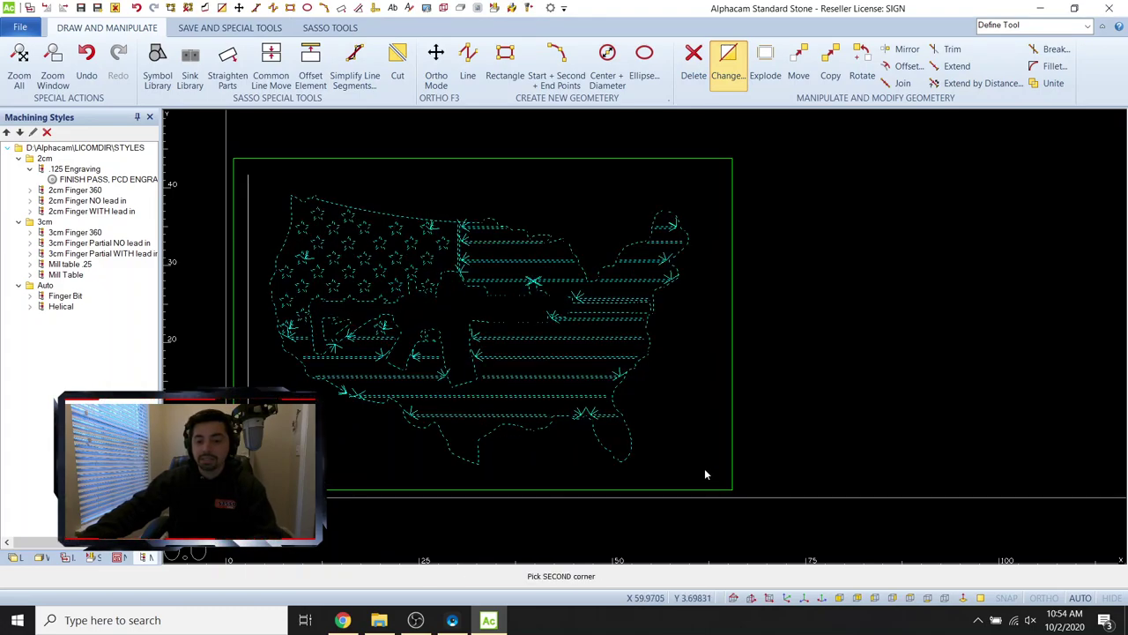
key(Escape)
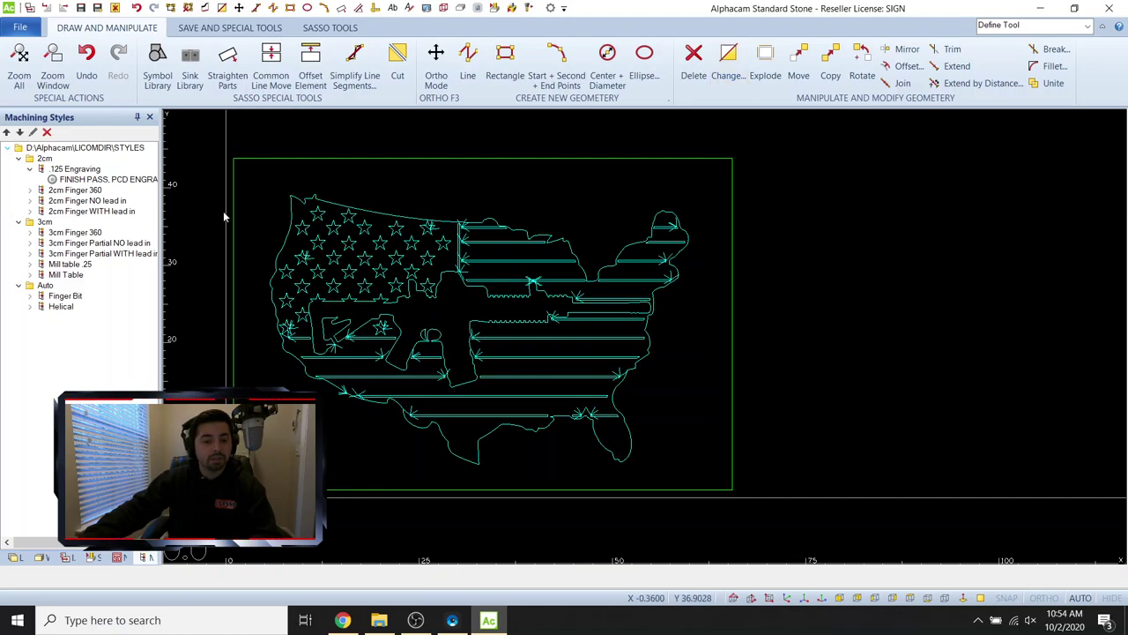
Generate the part cuts with Cut Parts and show the Operations list.
click(330, 27)
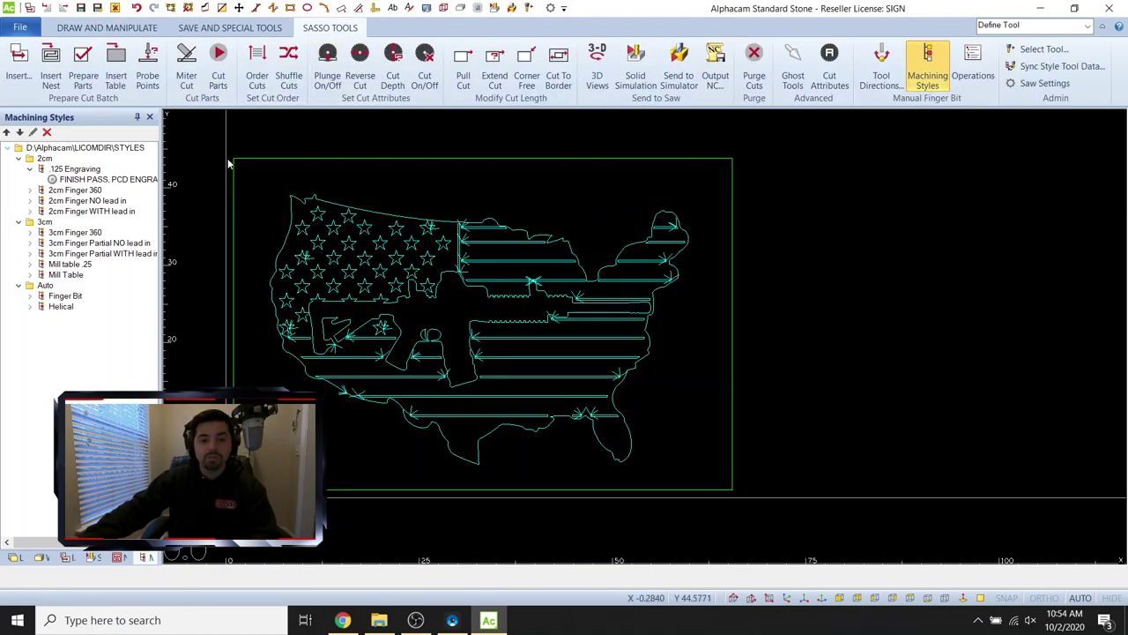
click(218, 55)
click(508, 468)
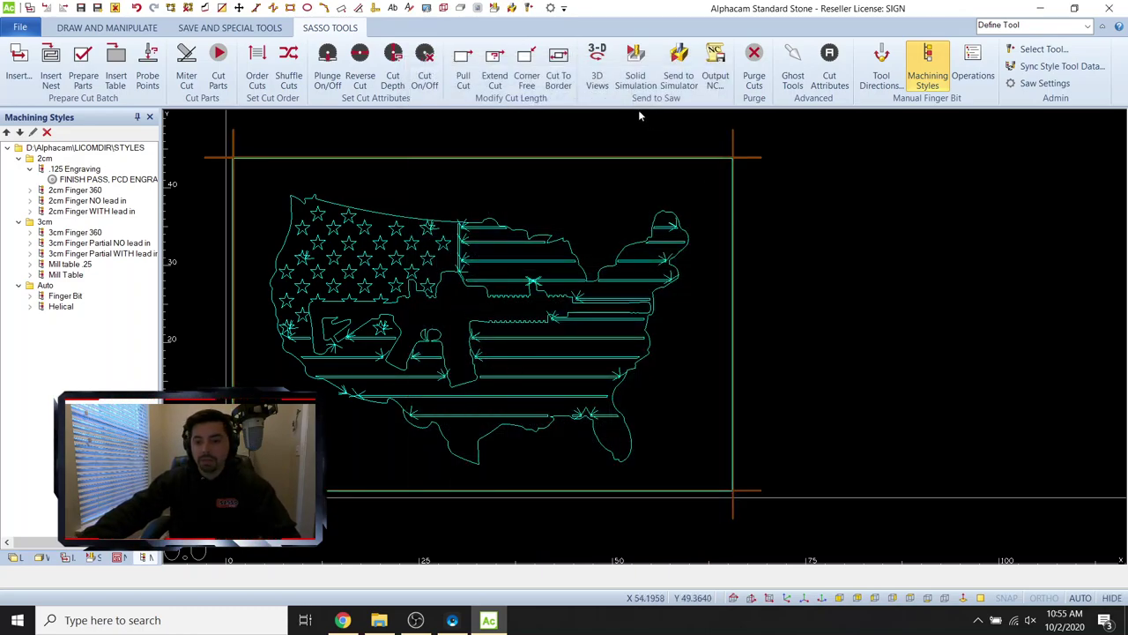
click(973, 64)
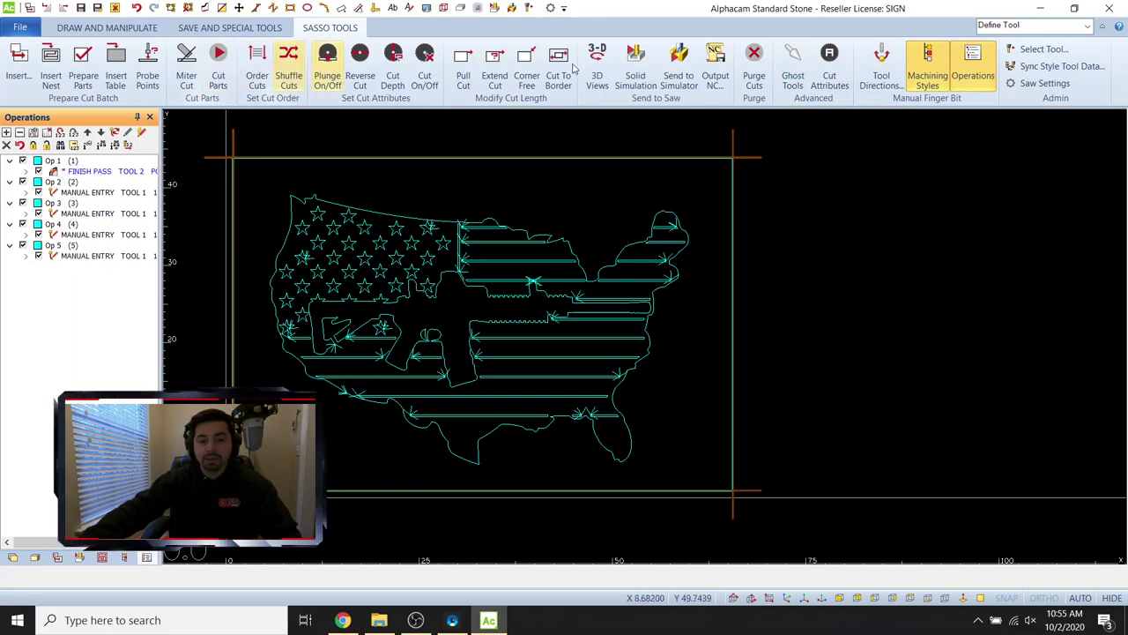
Run the Solid Simulation, inspecting the slab in isometric view before returning to top view.
click(636, 66)
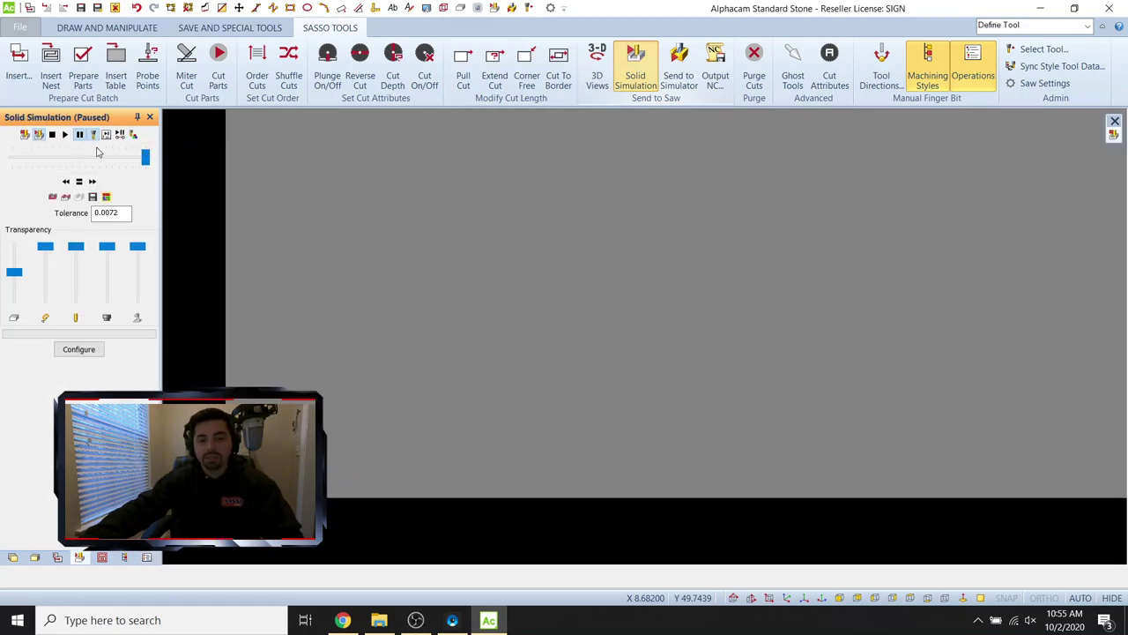
click(785, 599)
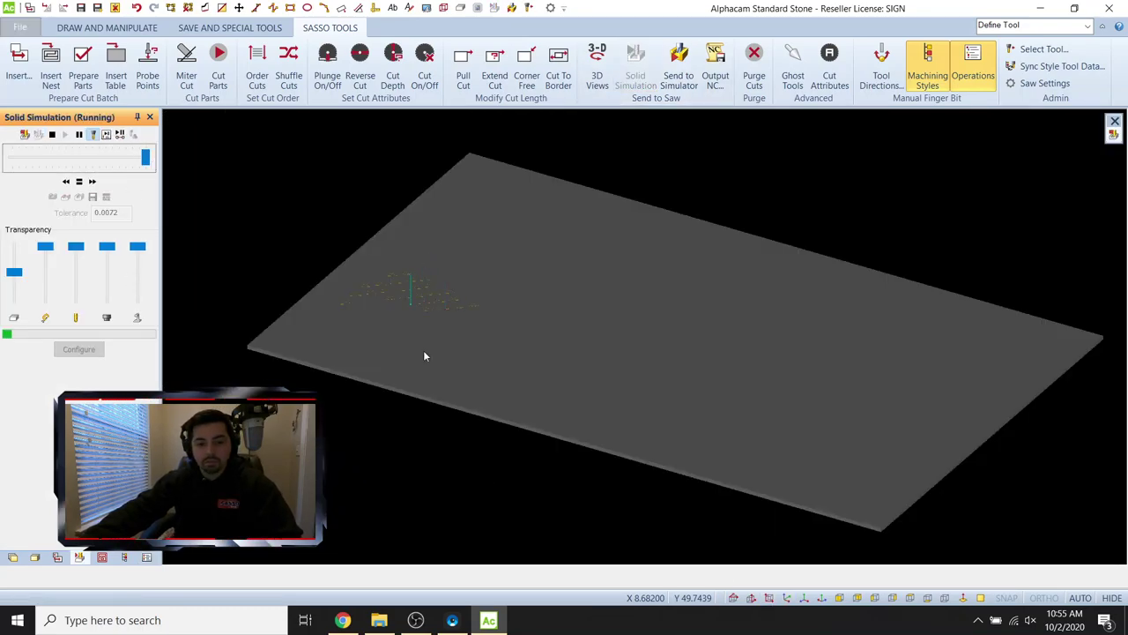
scroll(415, 320, up, 3)
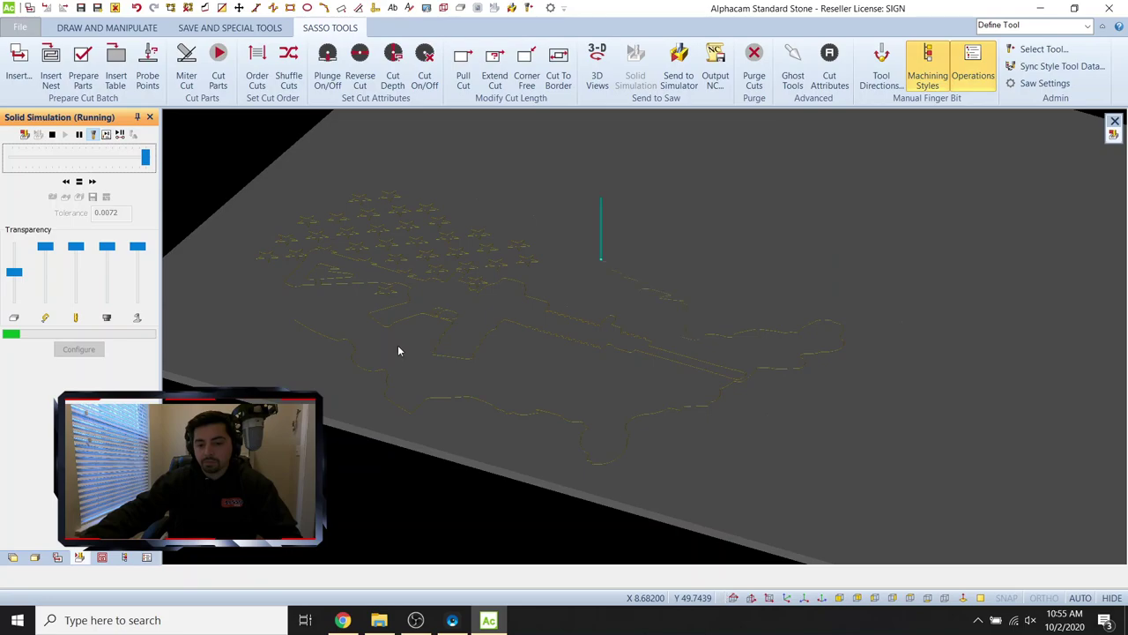
click(751, 598)
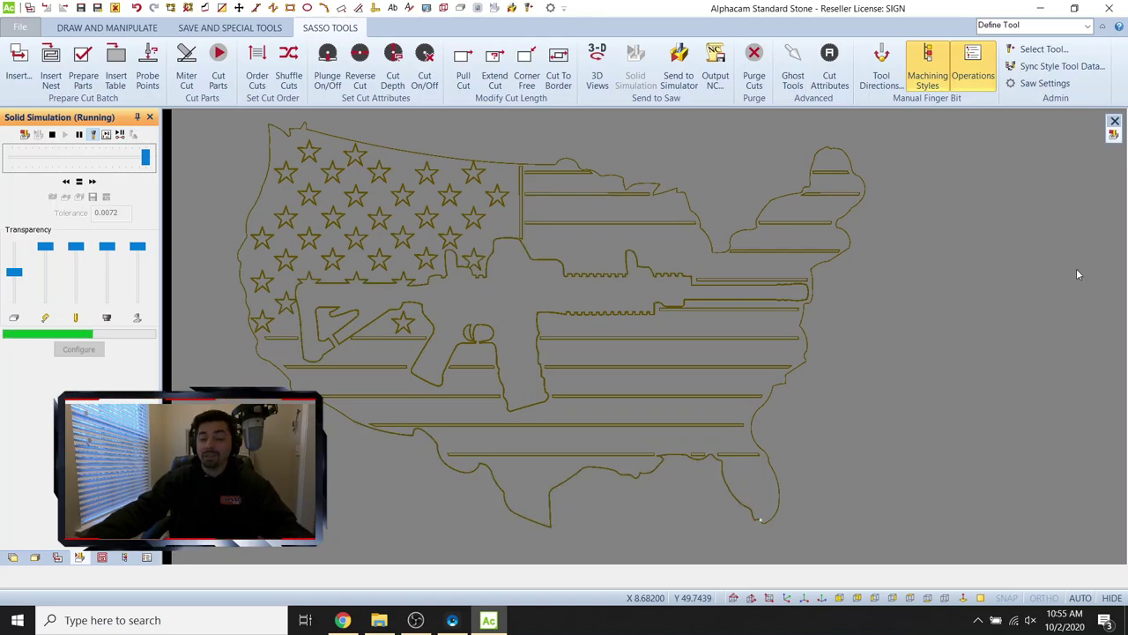
Run a Time Study with Inches/1500/50/1/70 settings, giving 01:55:34 total time.
click(1056, 27)
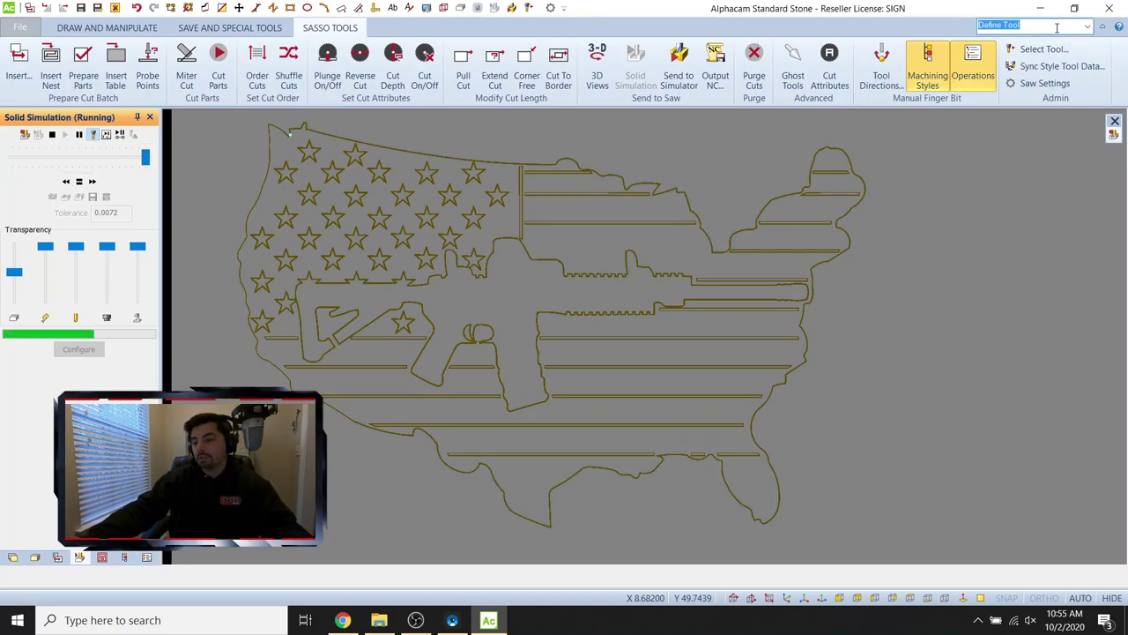
key(BackSpace)
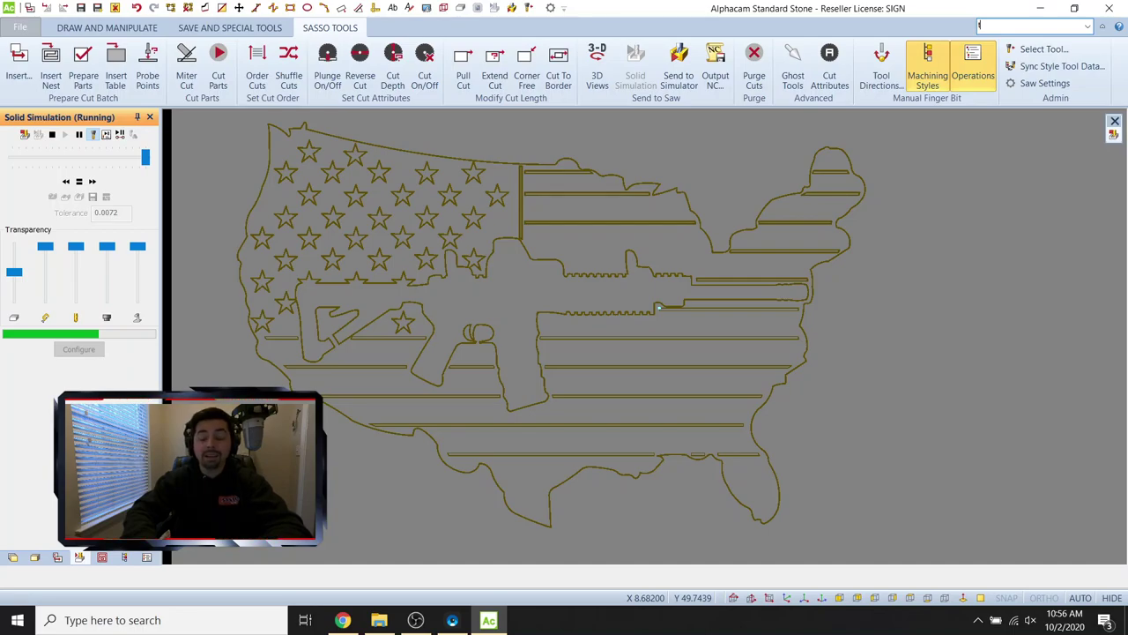
text(time)
click(954, 45)
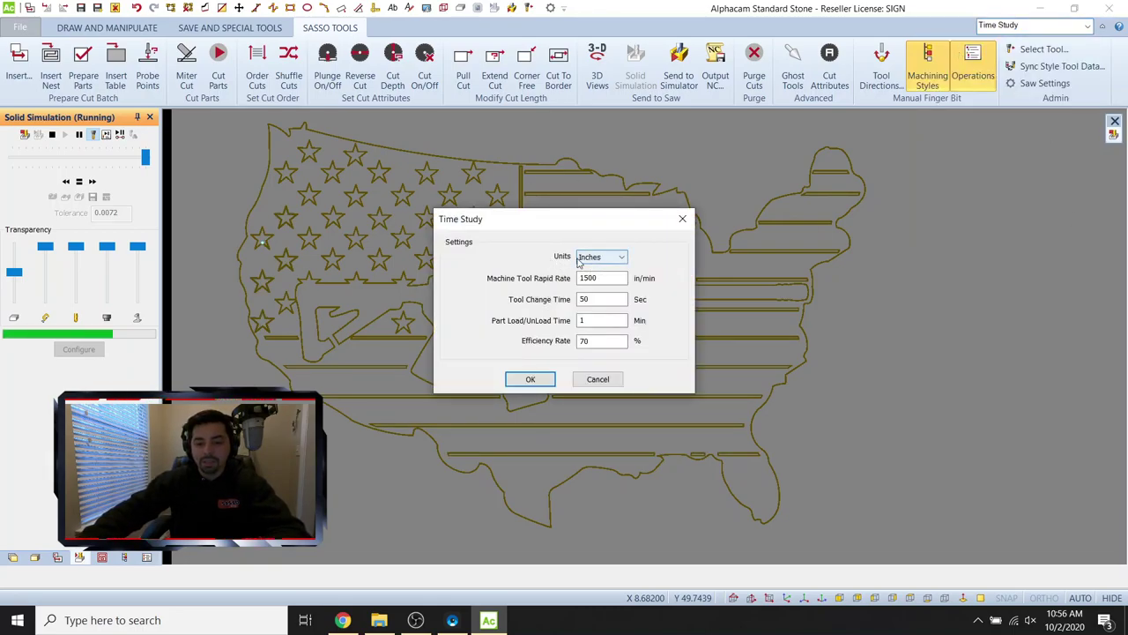
key(Tab)
key(Tab)
key(Tab)
key(Tab)
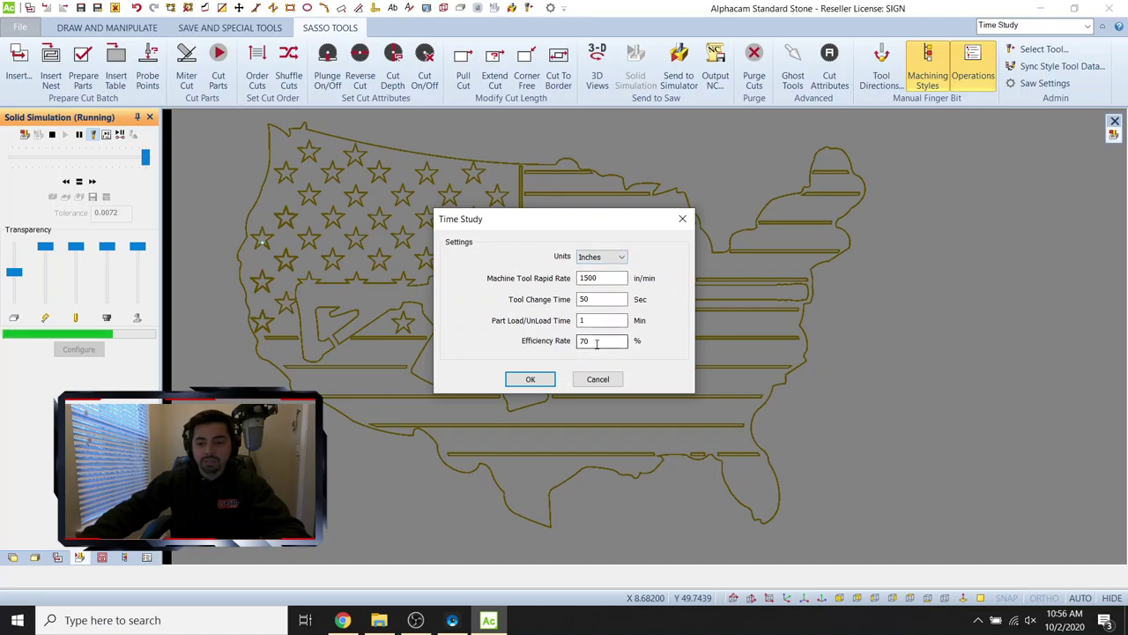
click(531, 379)
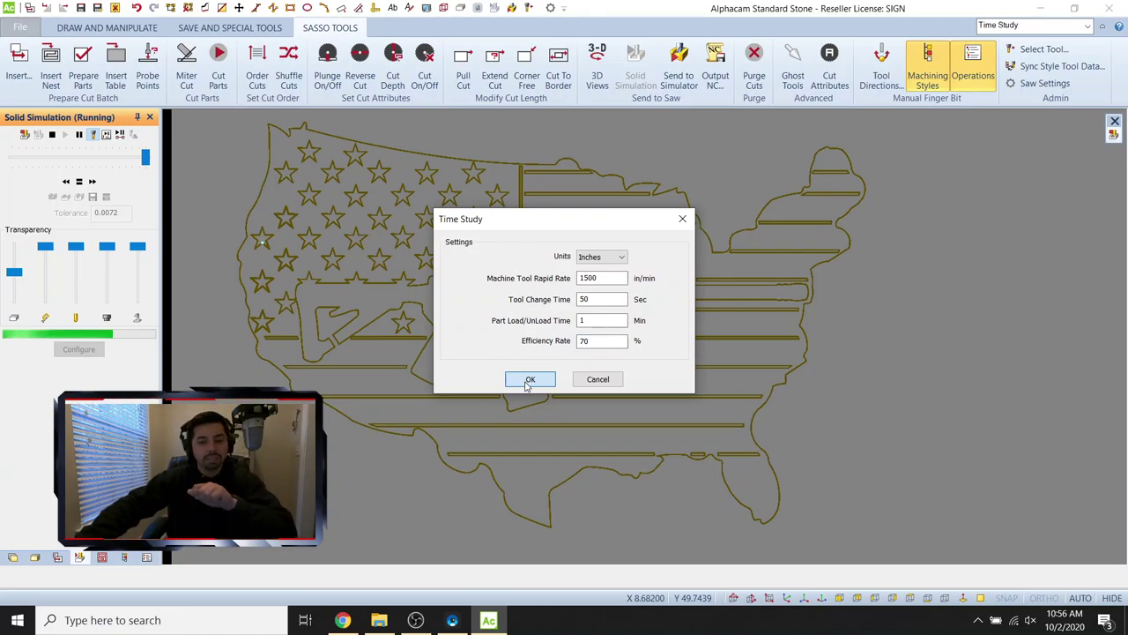
click(527, 381)
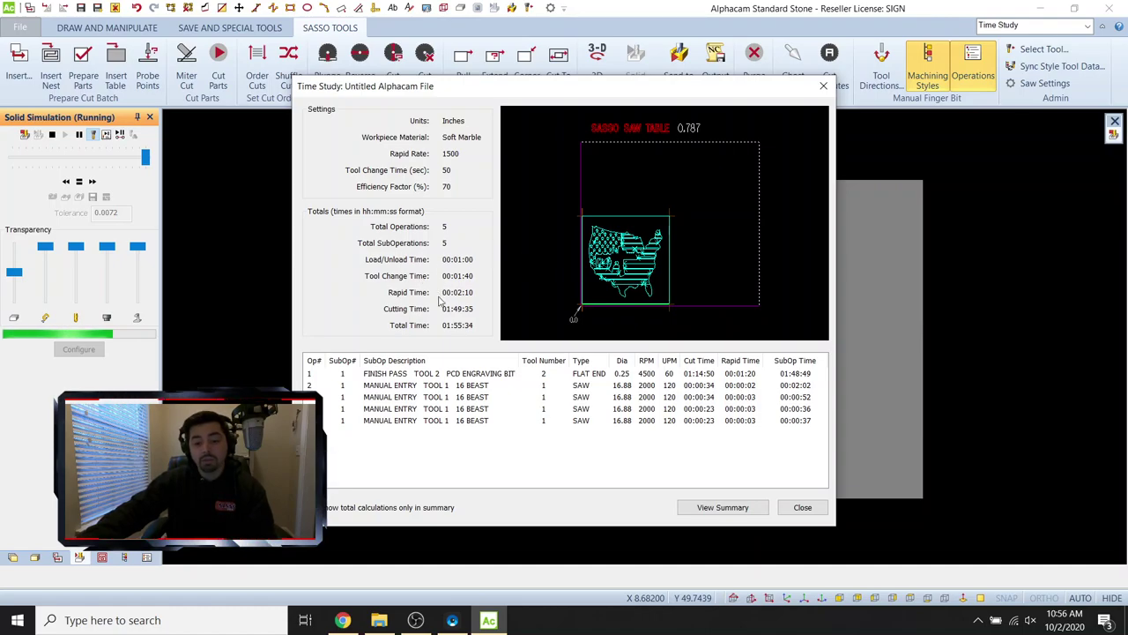
Close the Time Study report and zoom in and out on the engraved flag.
click(801, 508)
scroll(536, 419, up, 3)
scroll(515, 460, up, 3)
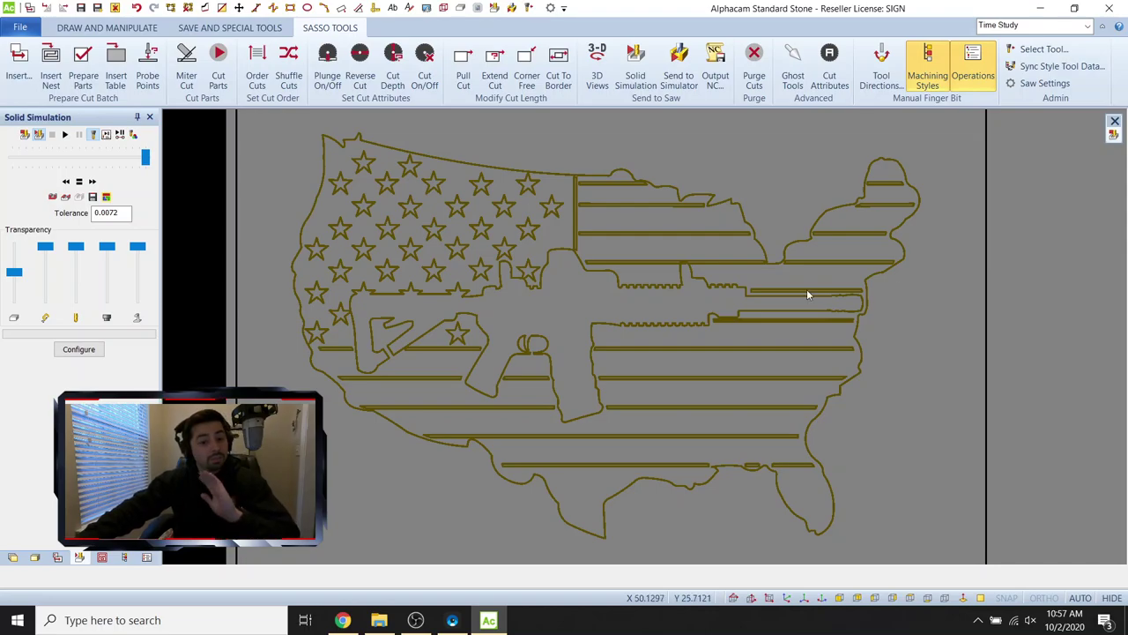
scroll(803, 295, down, 2)
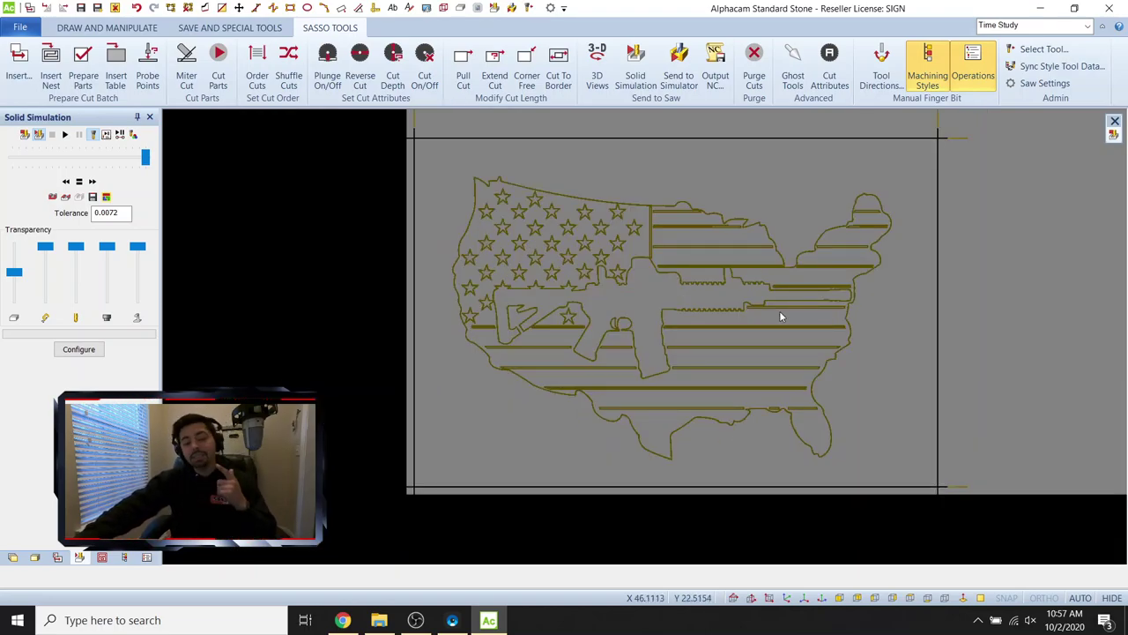
Exit the simulation and start a new drawing without saving the flag job.
click(1114, 134)
scroll(838, 254, down, 2)
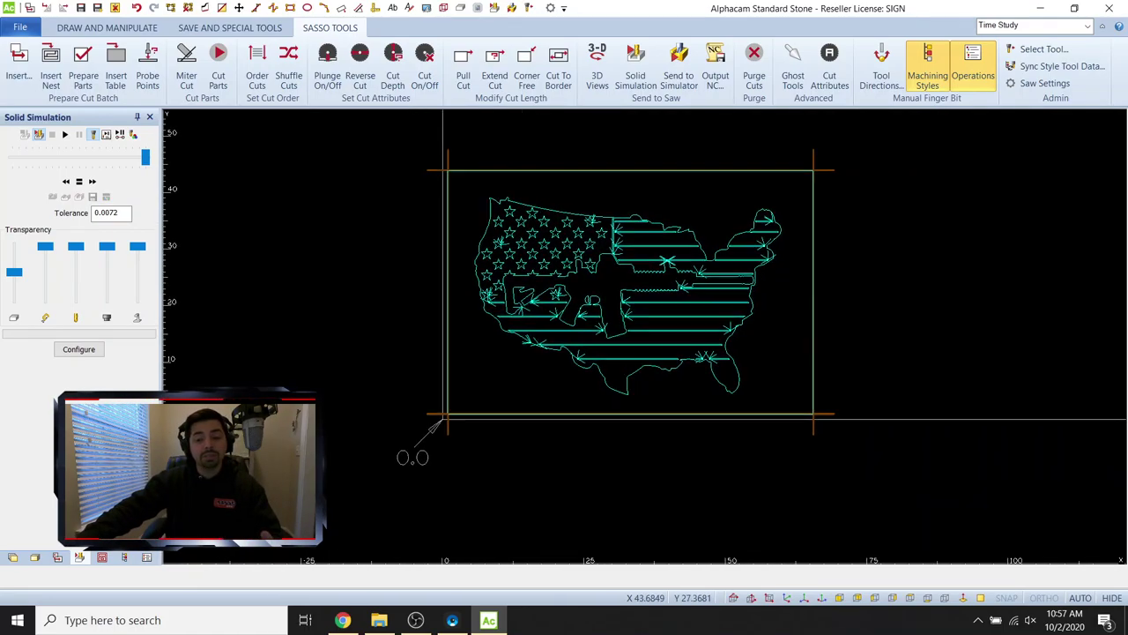
click(24, 27)
click(62, 70)
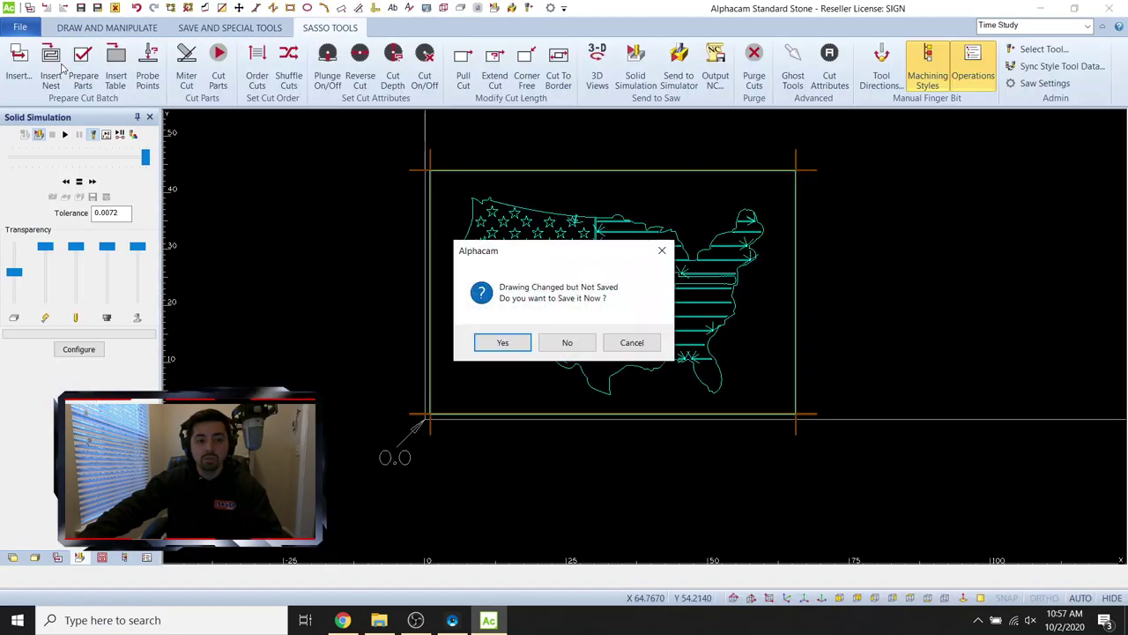
click(631, 340)
click(18, 28)
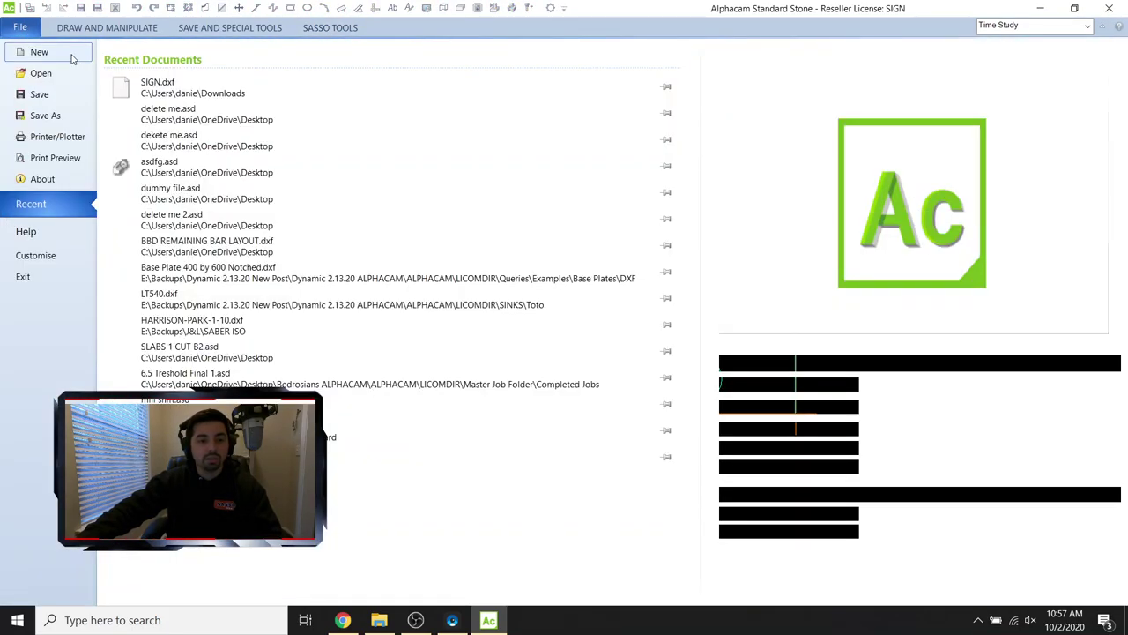
click(40, 70)
click(566, 345)
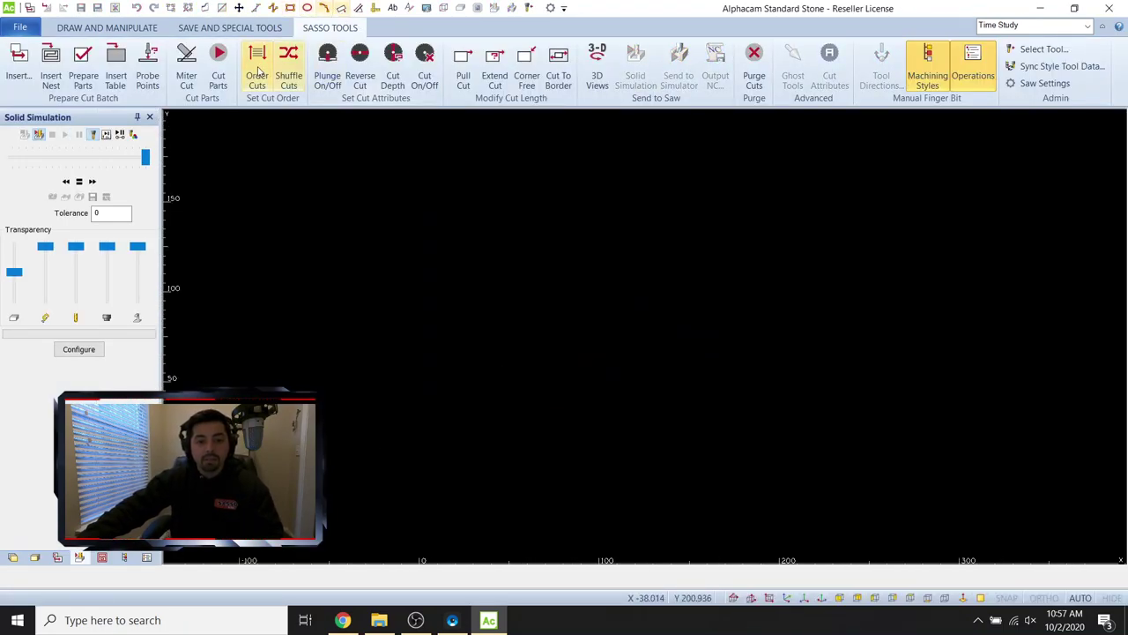
Insert the 2cm Front Table and draw a slab rectangle from the origin.
click(116, 66)
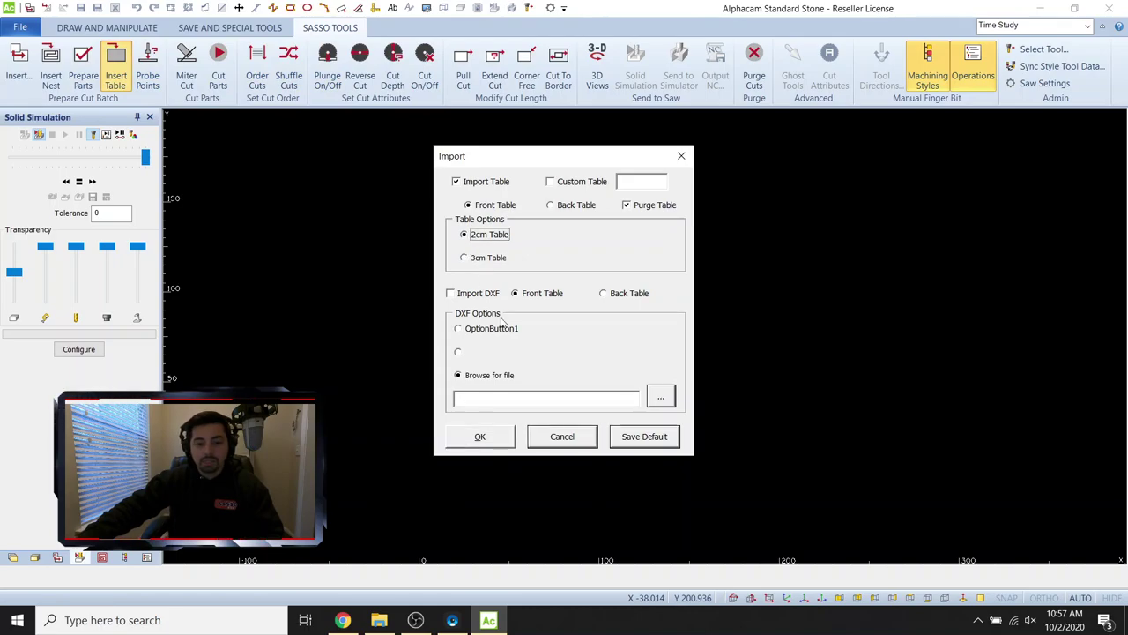
click(497, 438)
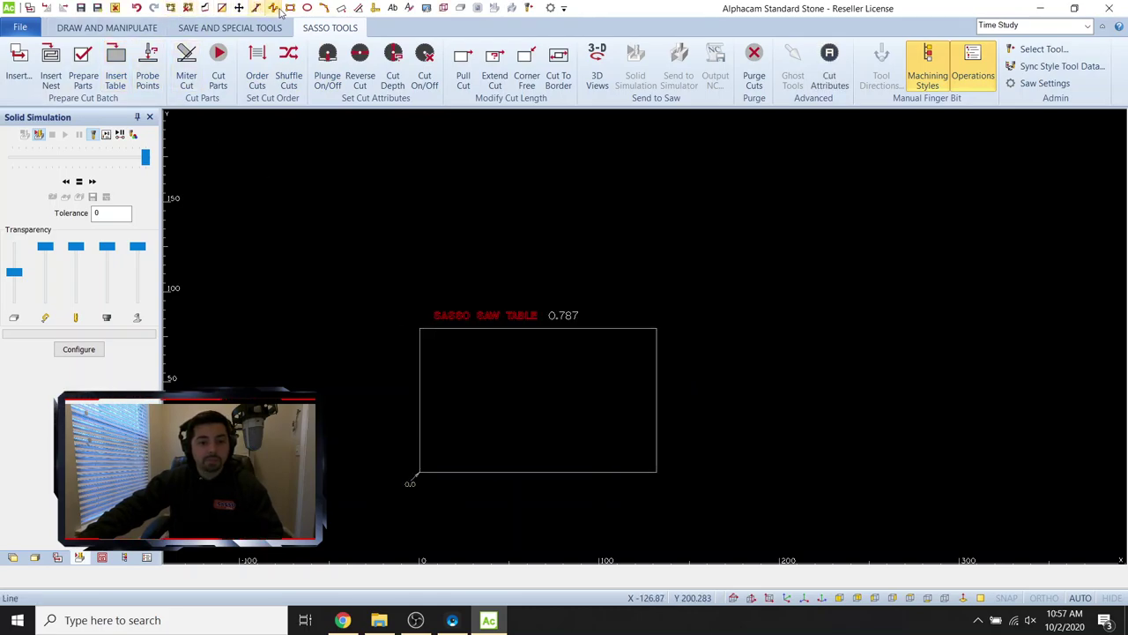
click(290, 7)
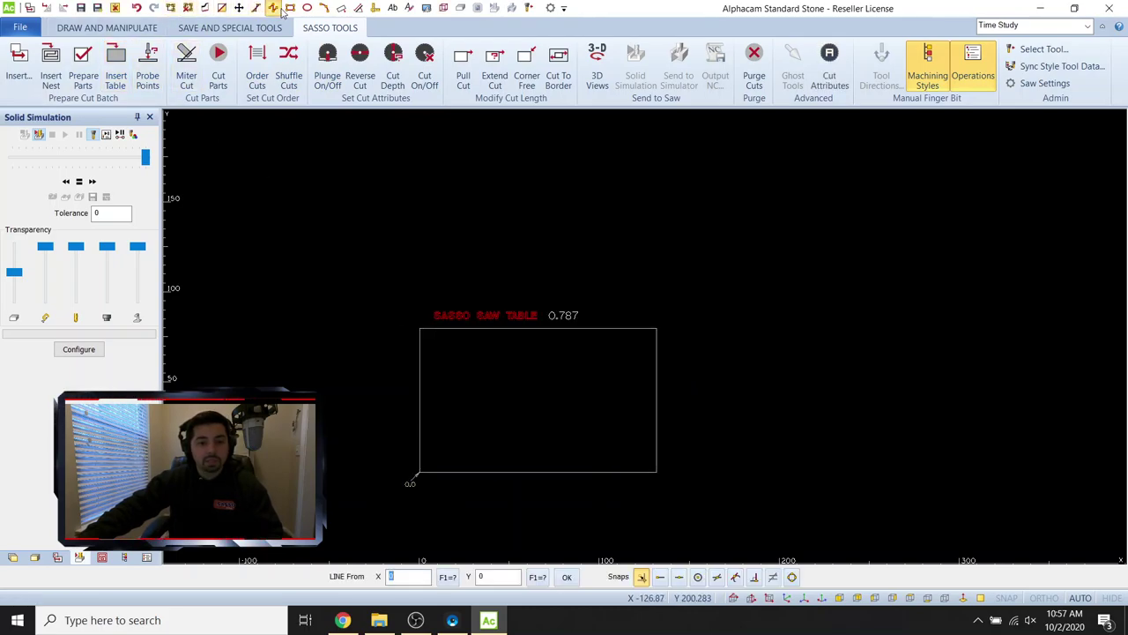
scroll(399, 463, up, 3)
click(412, 454)
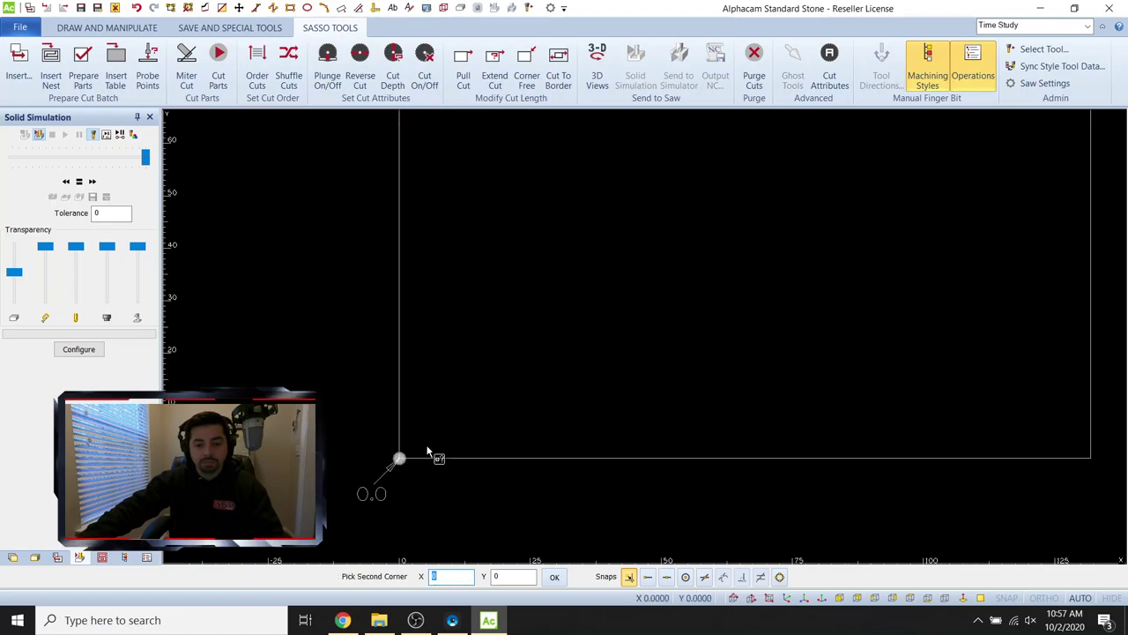
click(911, 275)
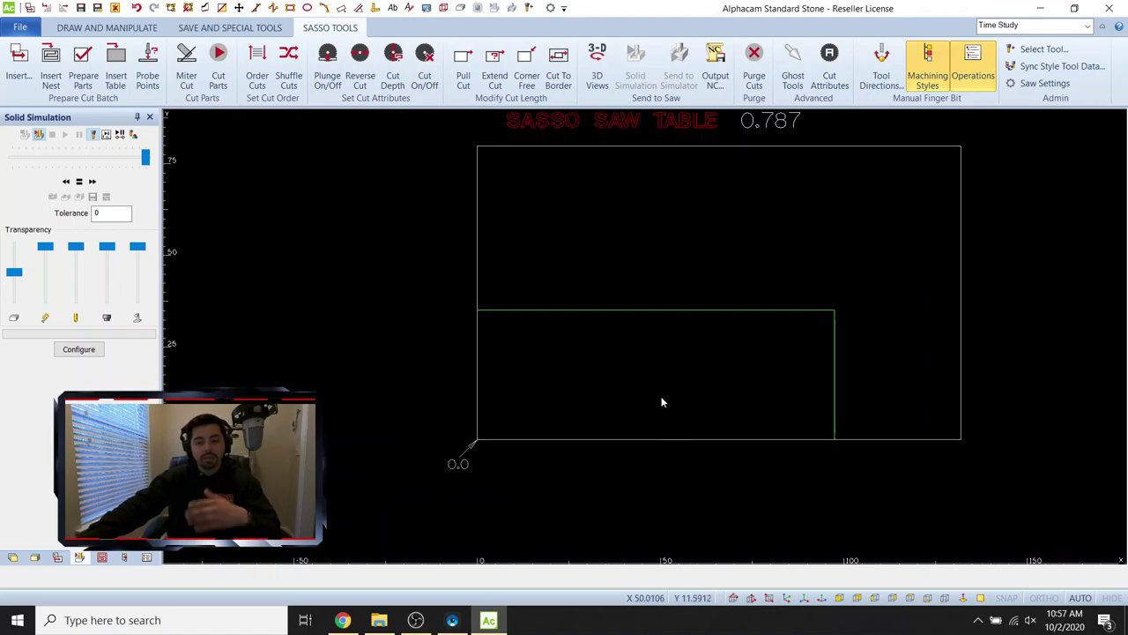
Move the slab rectangle slightly in from the table's origin corner.
click(833, 404)
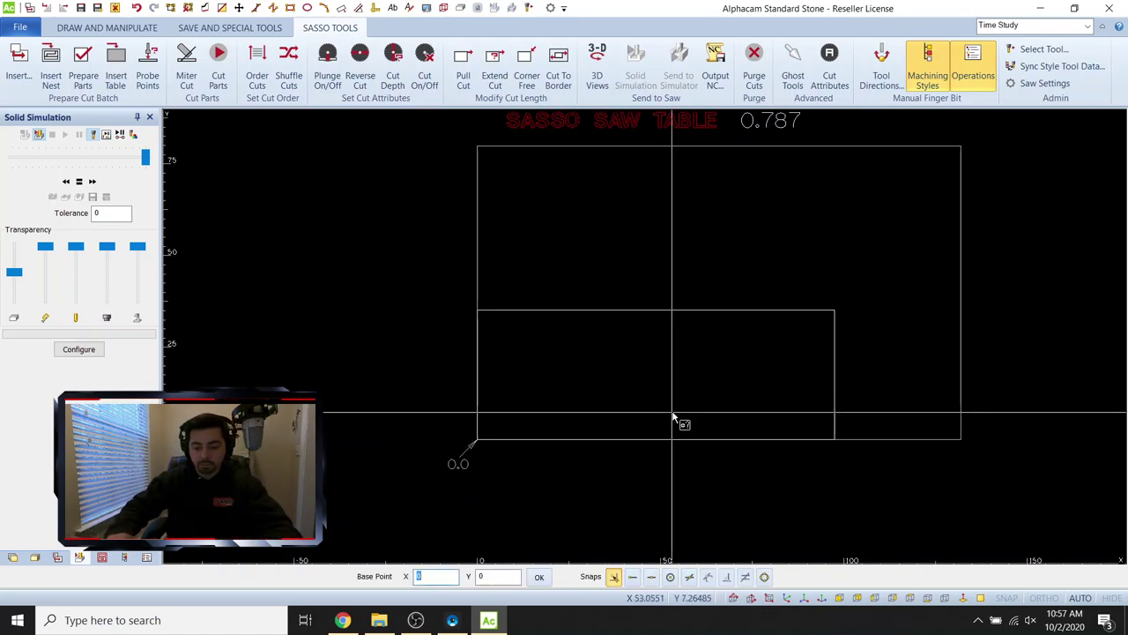
click(672, 415)
click(671, 417)
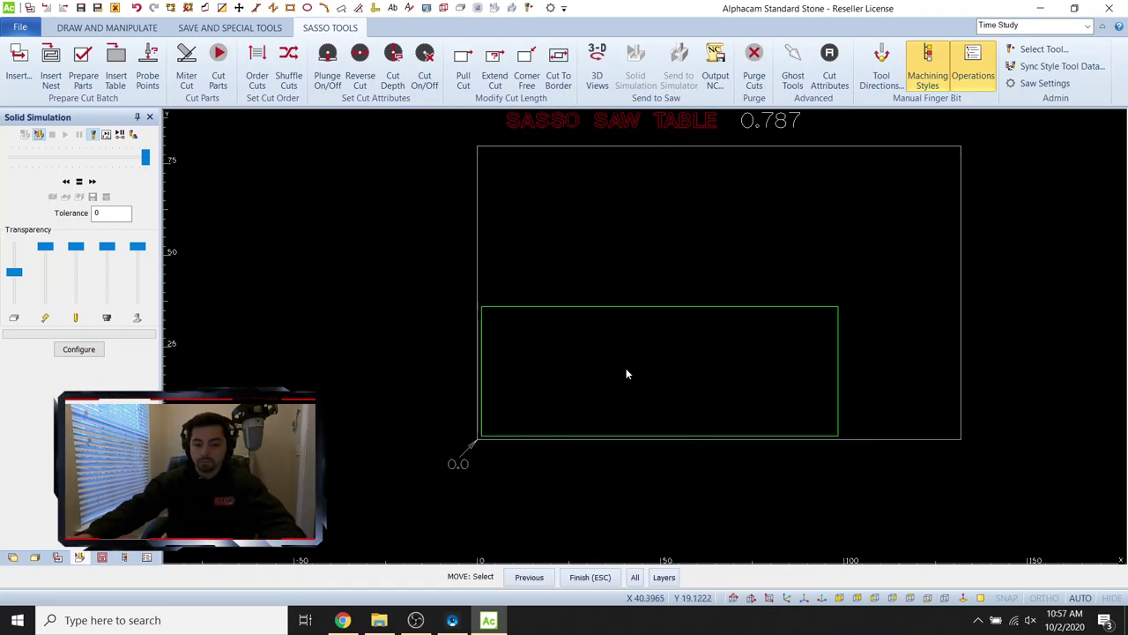
key(Escape)
scroll(452, 71, up, 2)
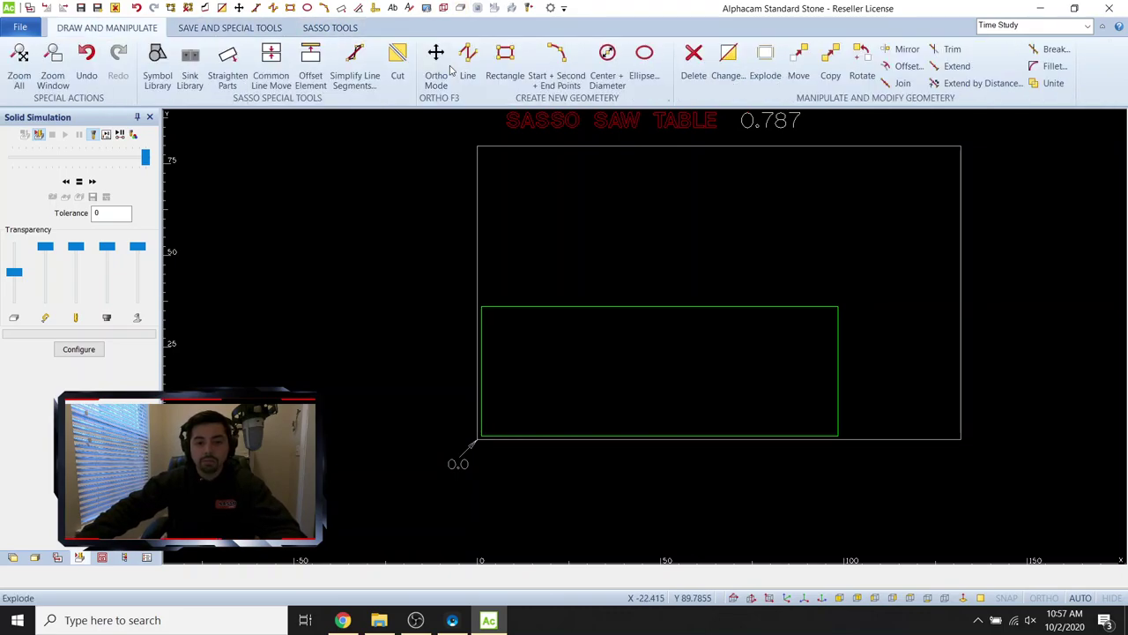
scroll(445, 54, down, 1)
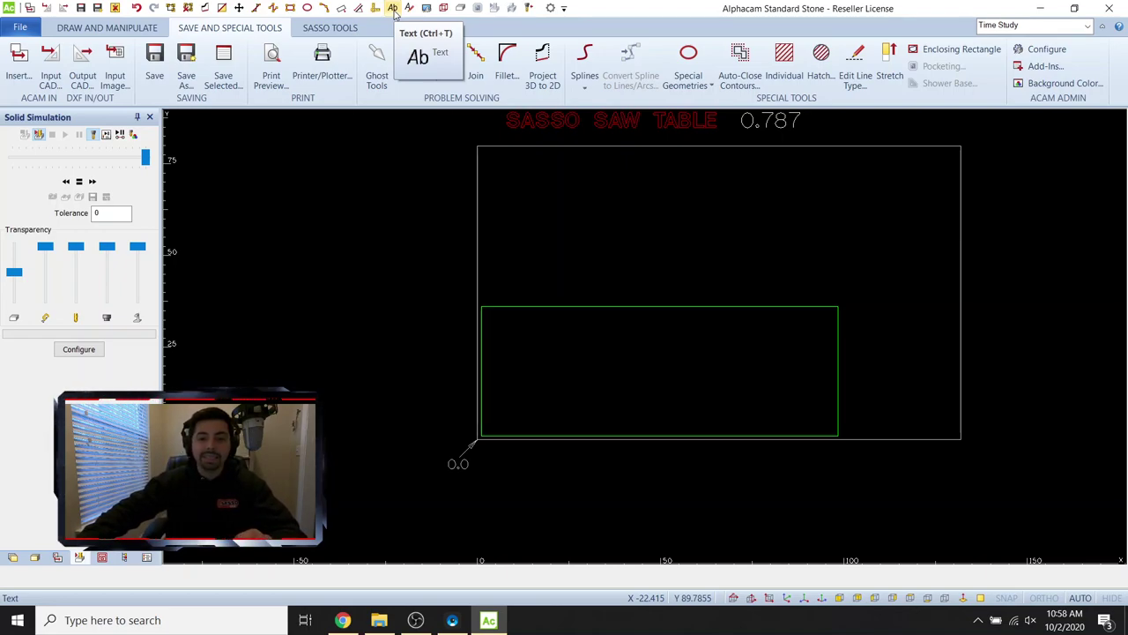
Open the Text settings and choose the Arial Greek font.
click(393, 9)
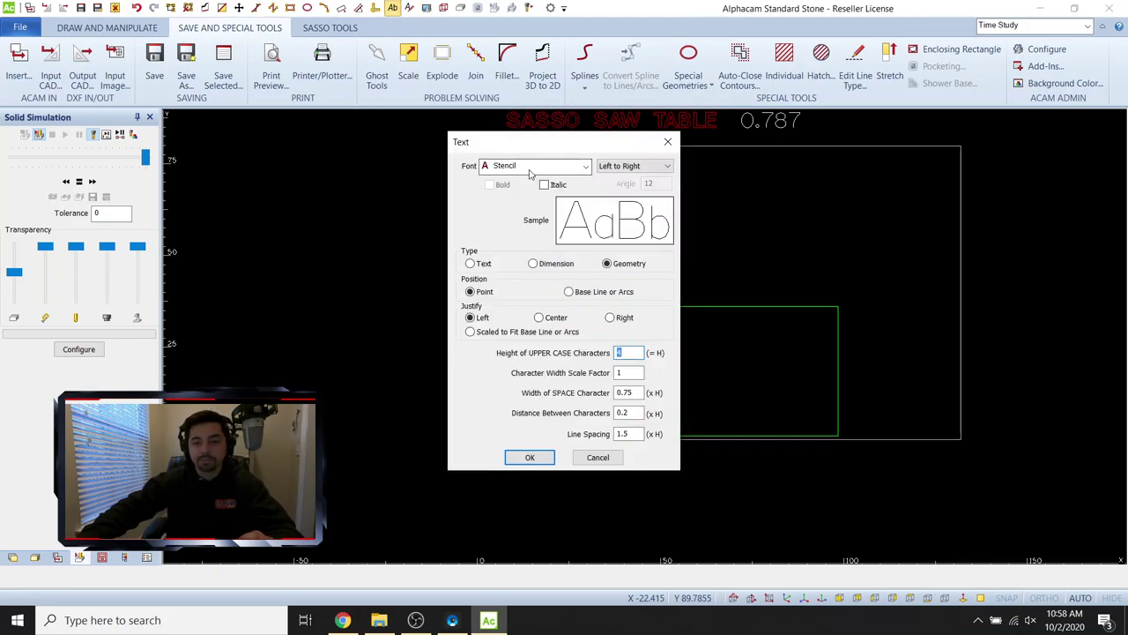
drag(586, 142, 348, 145)
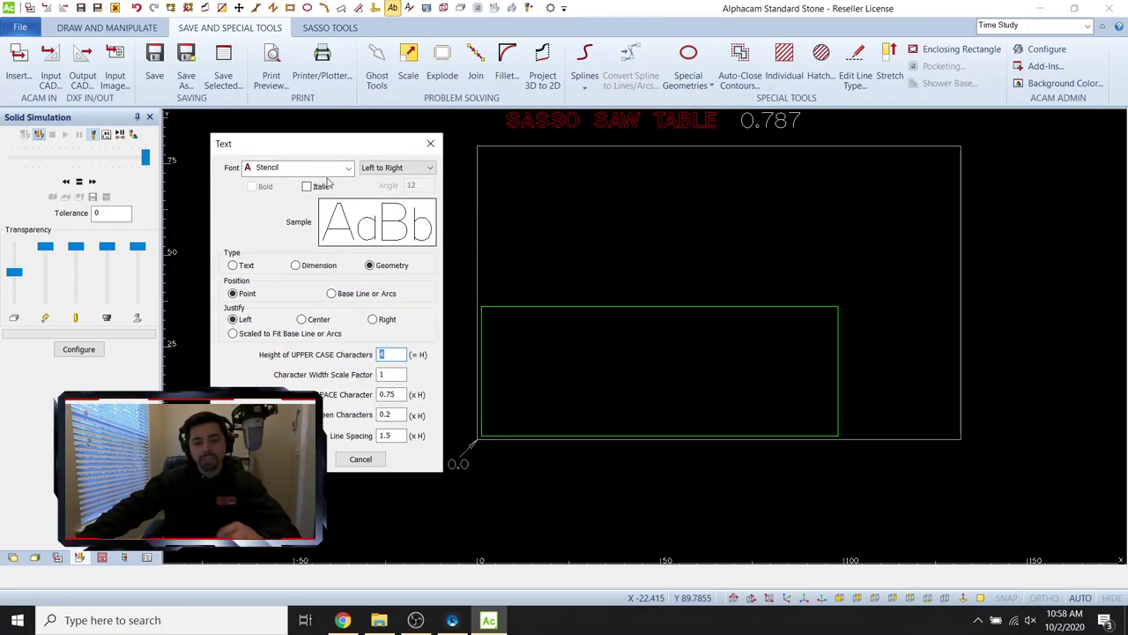
click(323, 169)
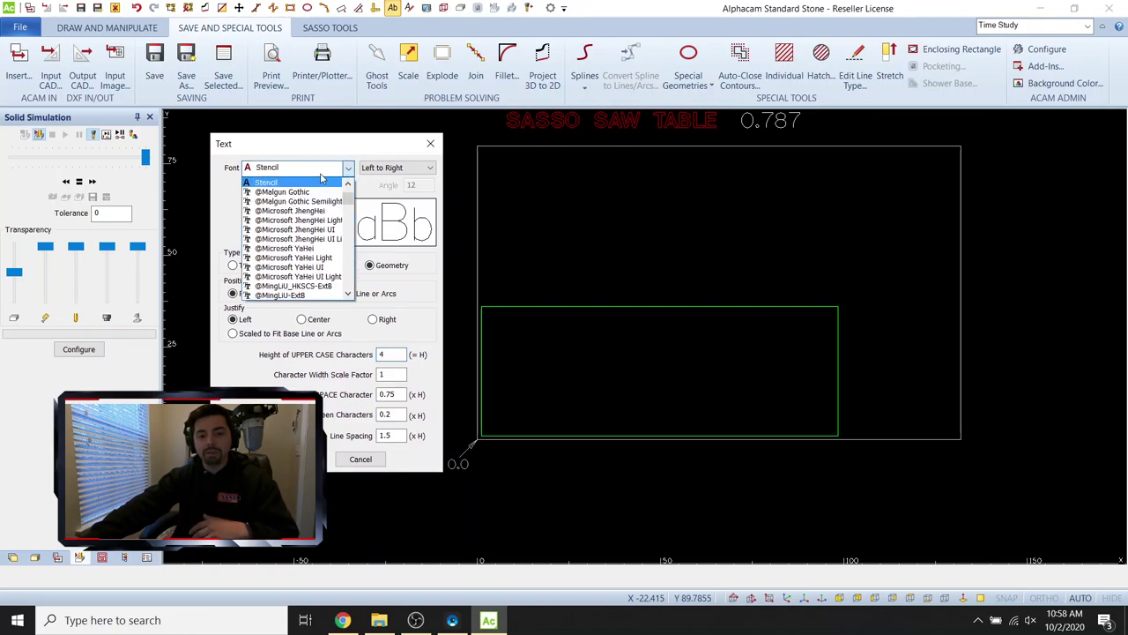
drag(346, 202, 347, 212)
click(286, 183)
click(299, 168)
click(273, 239)
click(349, 167)
click(429, 256)
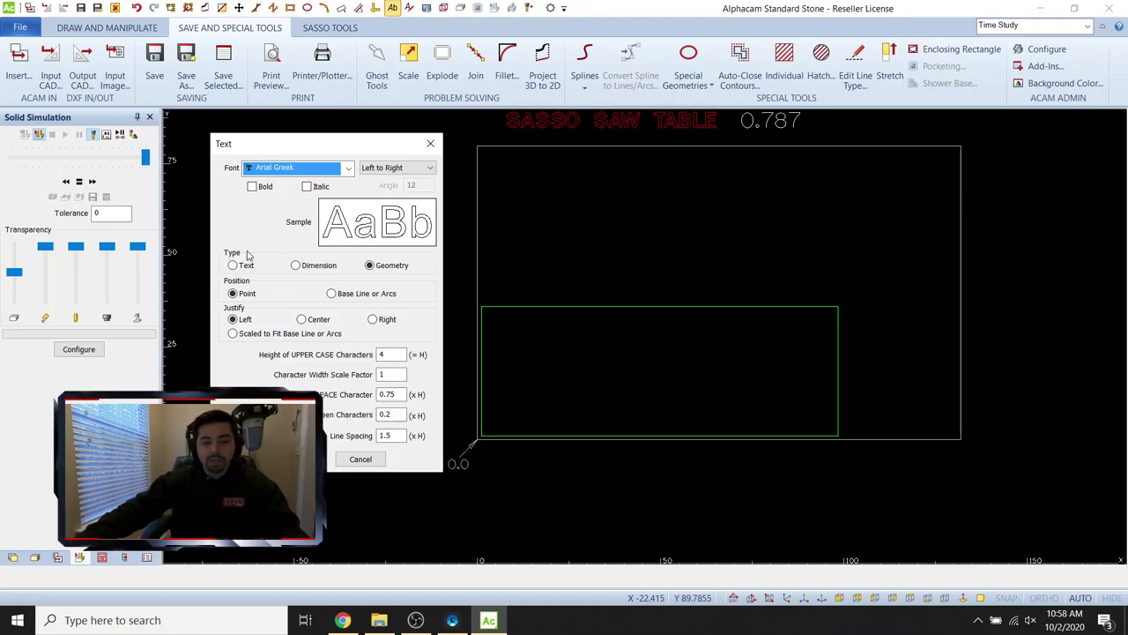
key(s)
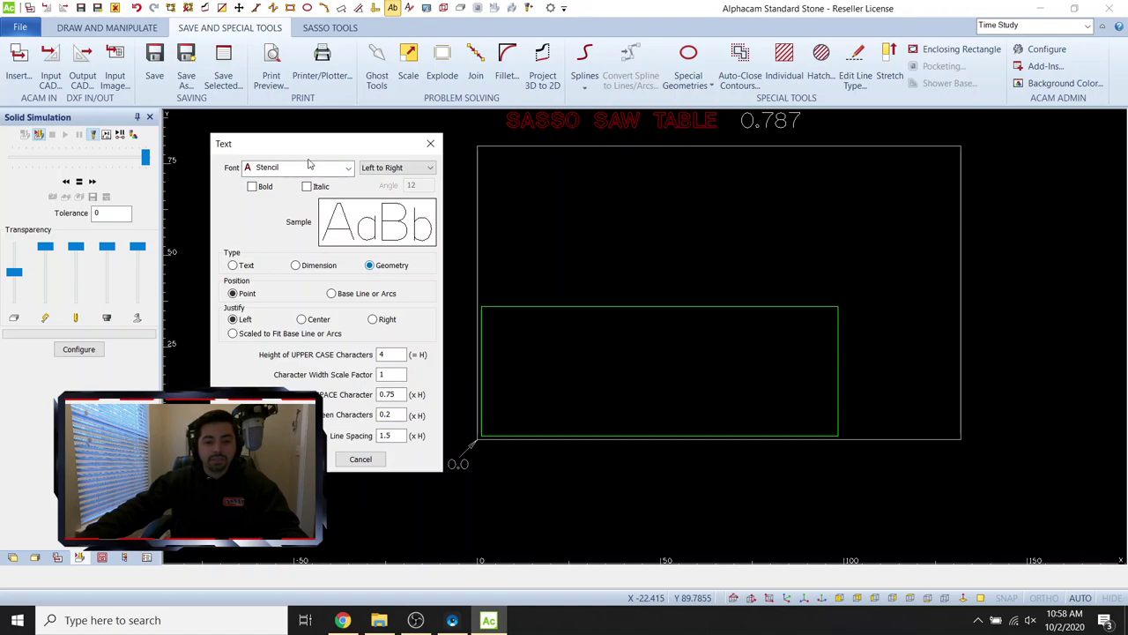
click(319, 169)
click(304, 250)
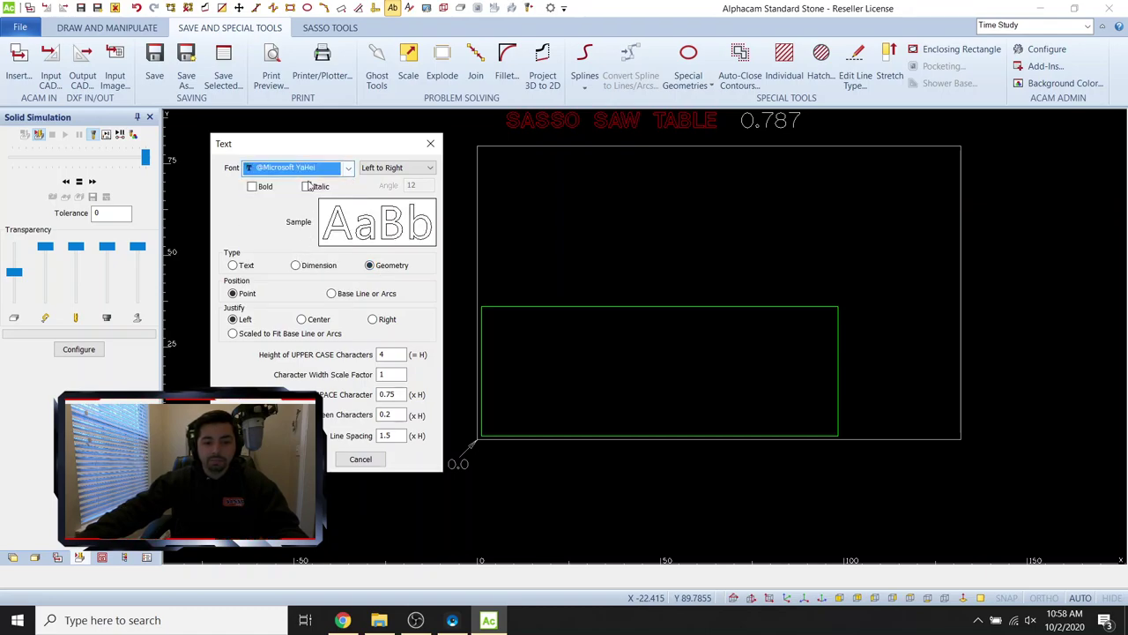
click(319, 168)
scroll(302, 262, down, 5)
click(292, 266)
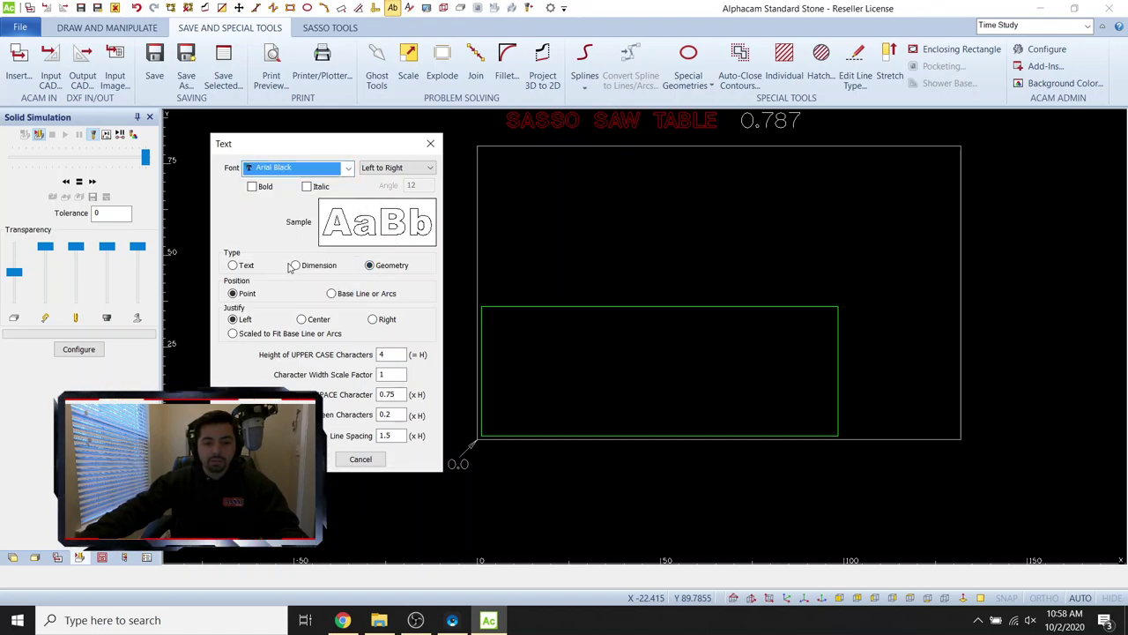
click(281, 170)
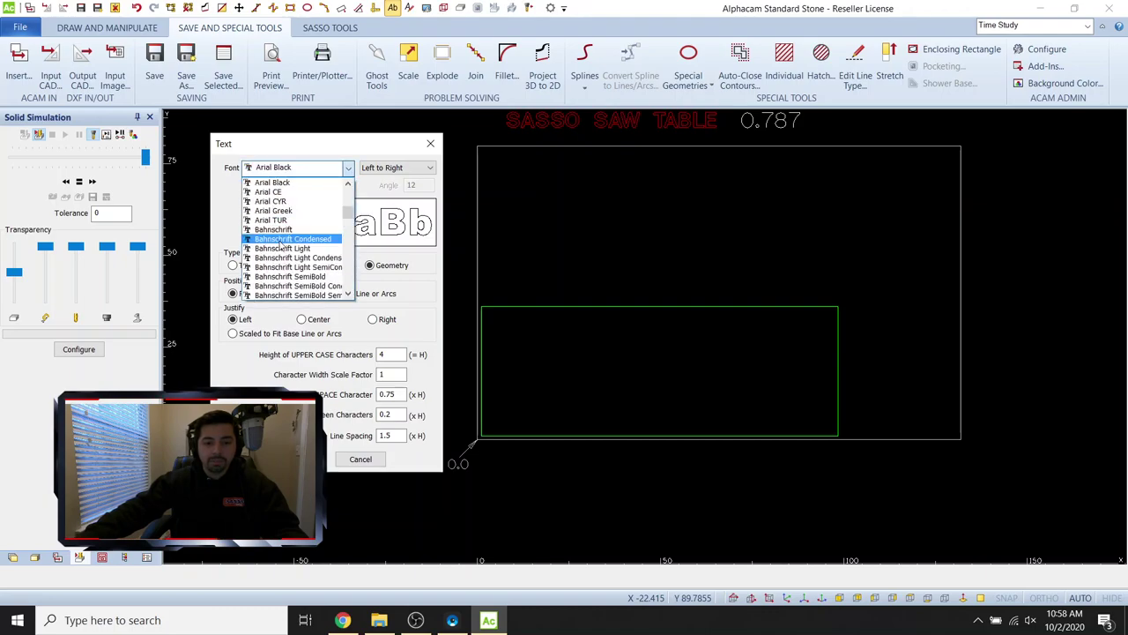
click(273, 220)
click(299, 459)
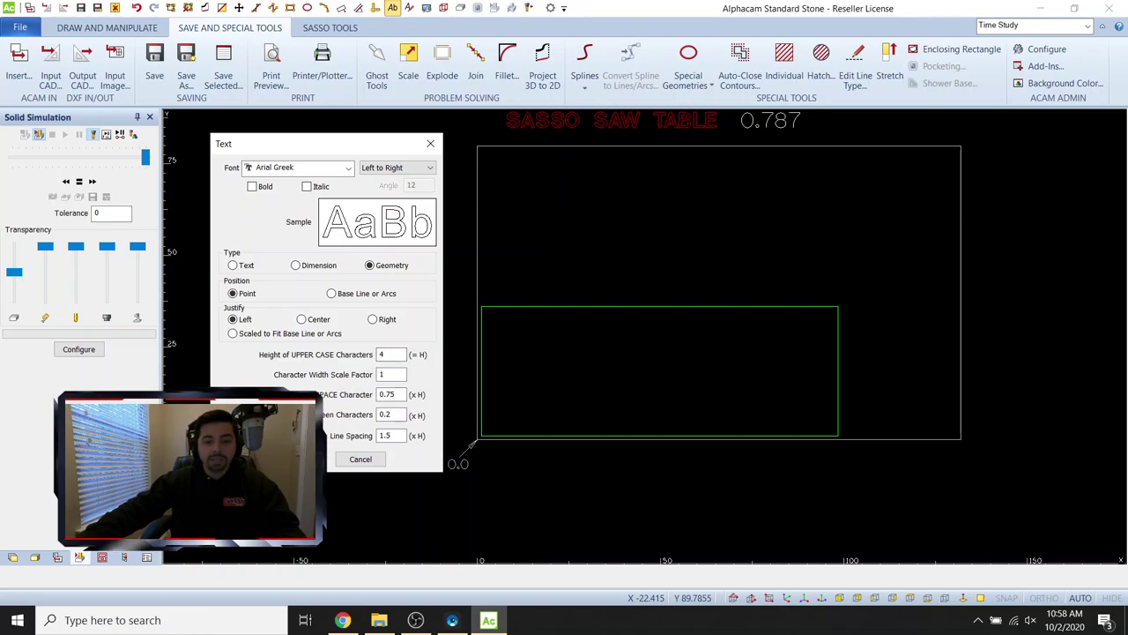
Type the lines 'Five Minutes With' and 'A Technician' inside the green rectangle.
click(296, 459)
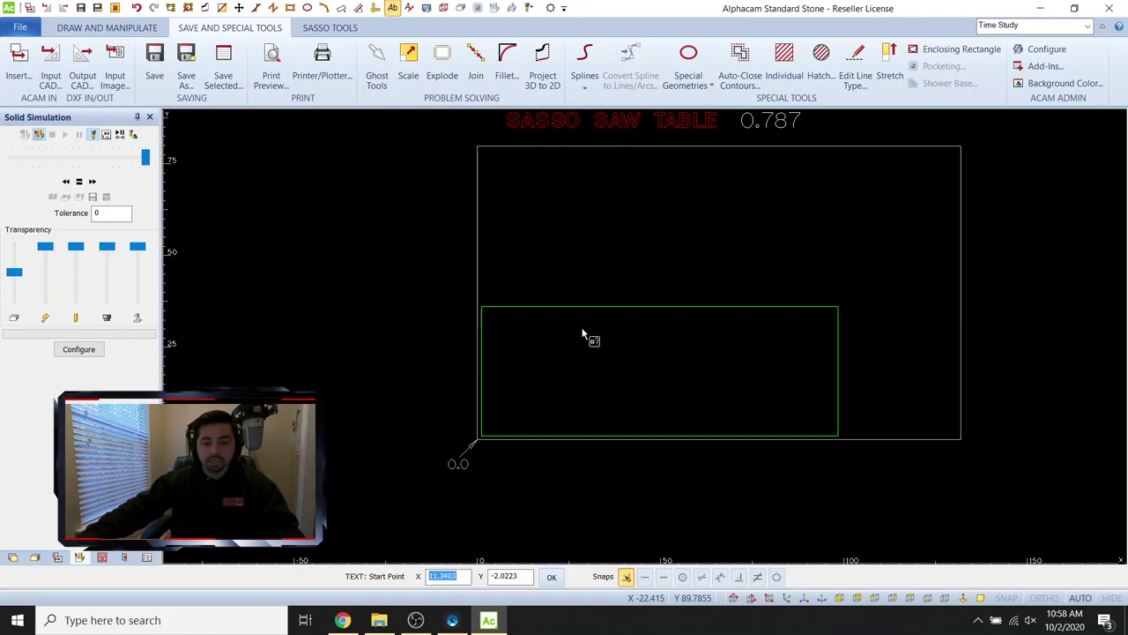
click(515, 356)
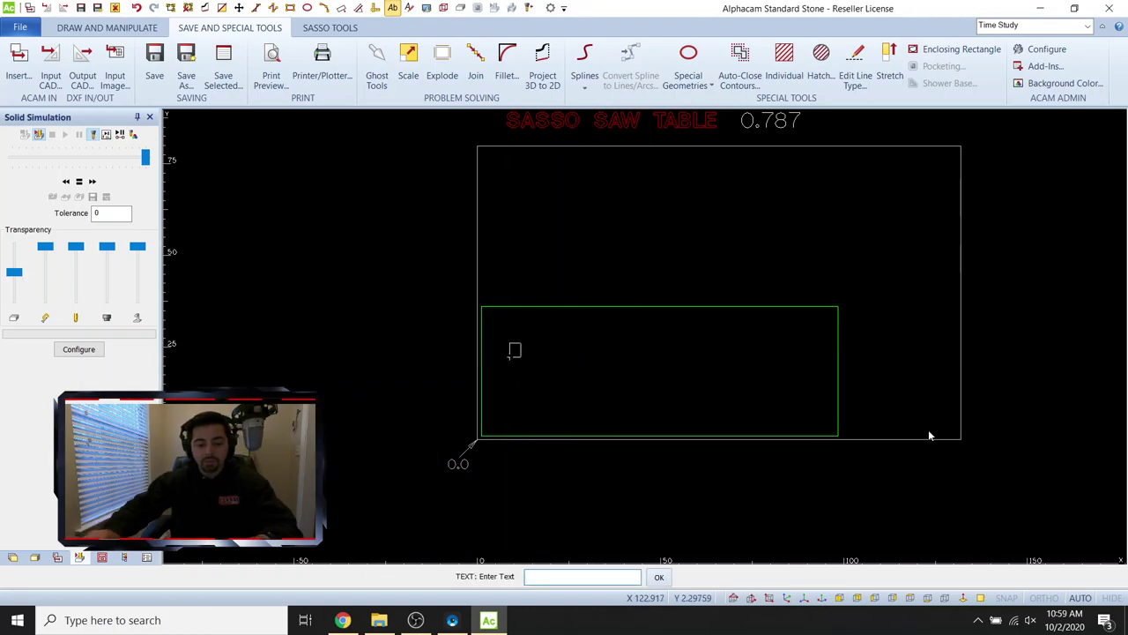
text(Five M)
text(unut)
key(BackSpace)
key(BackSpace)
key(BackSpace)
key(BackSpace)
text(inute)
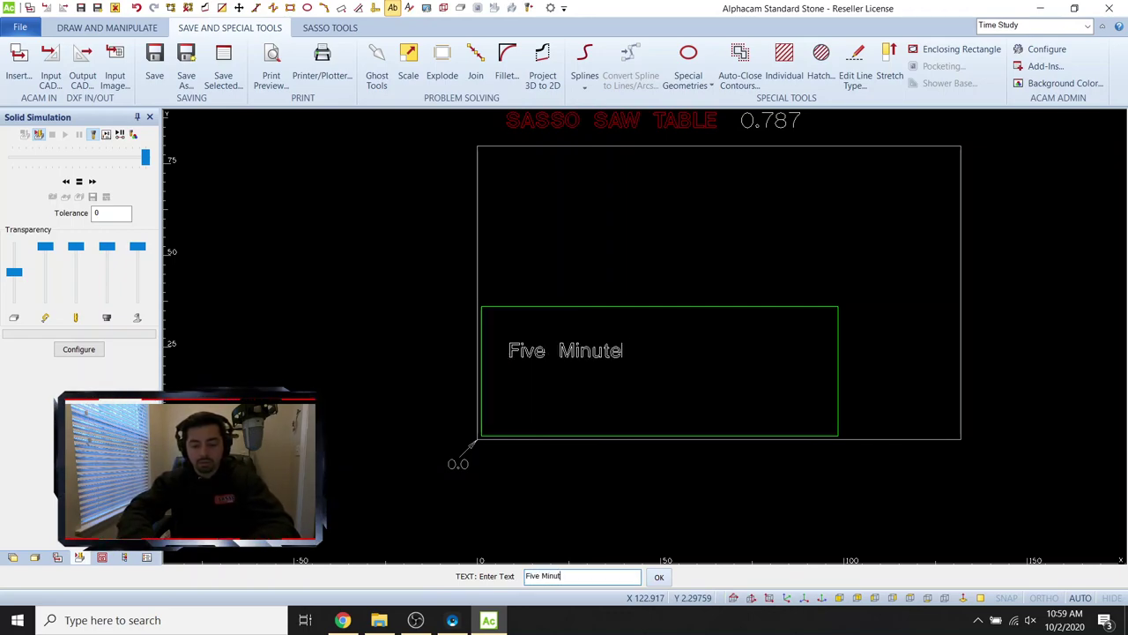
text(s With A)
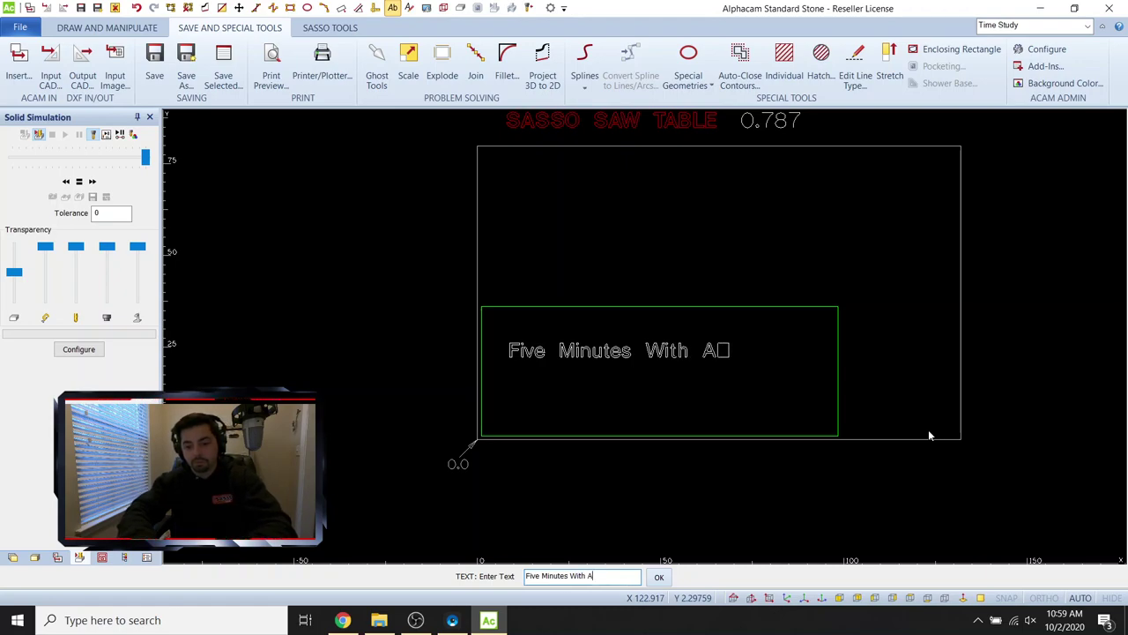
key(BackSpace)
key(Return)
text(A Techni)
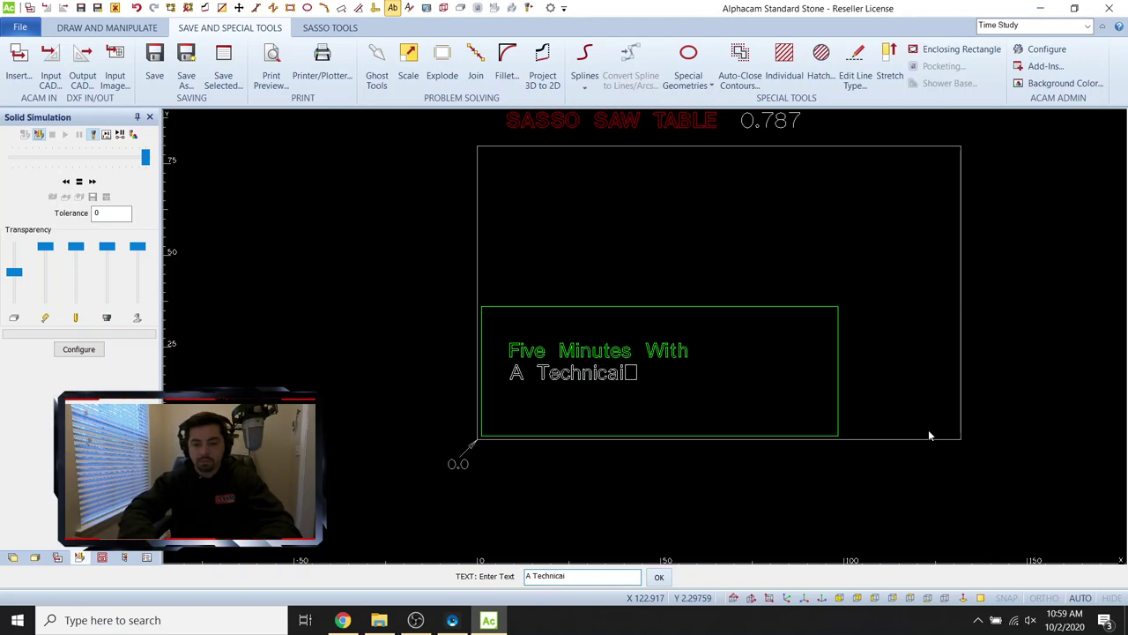
text(cian)
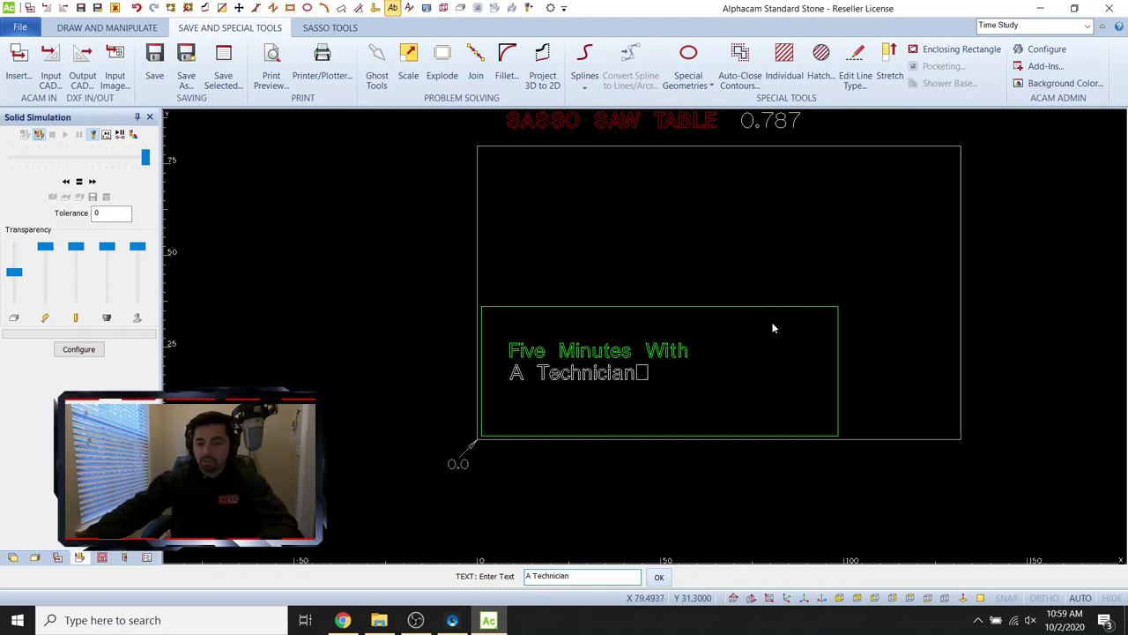
key(Return)
key(Return)
Start the Move command and select the two lines of lettering.
key(m)
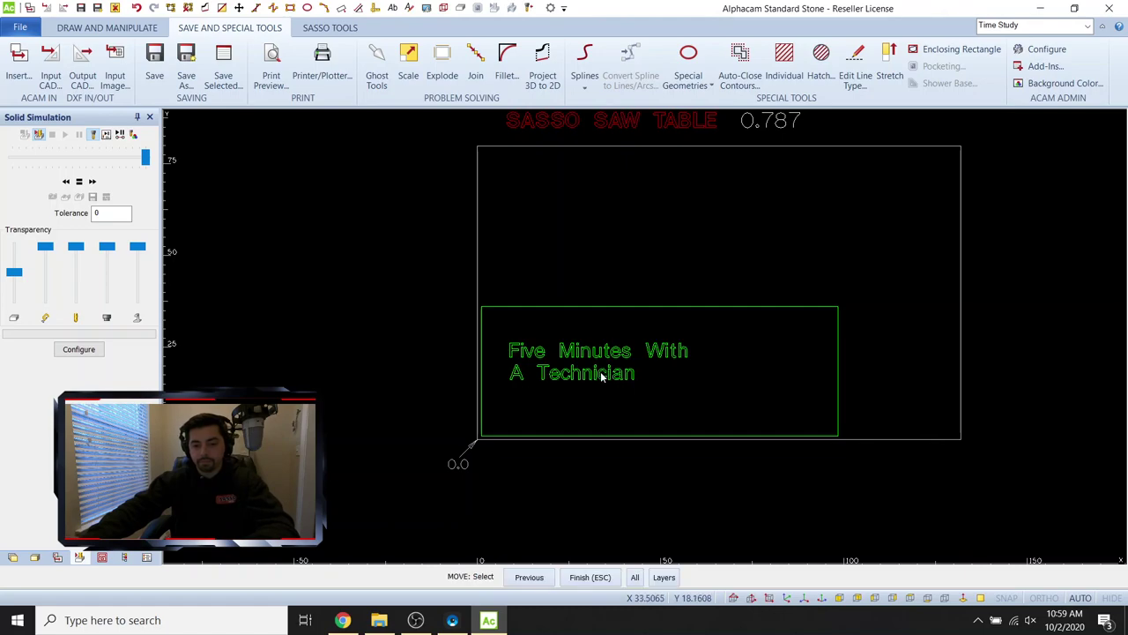
click(501, 330)
click(747, 397)
Drop the moved 'Five Minutes With' / 'A Technician' lettering at its new position.
key(Escape)
click(648, 394)
scroll(713, 386, up, 2)
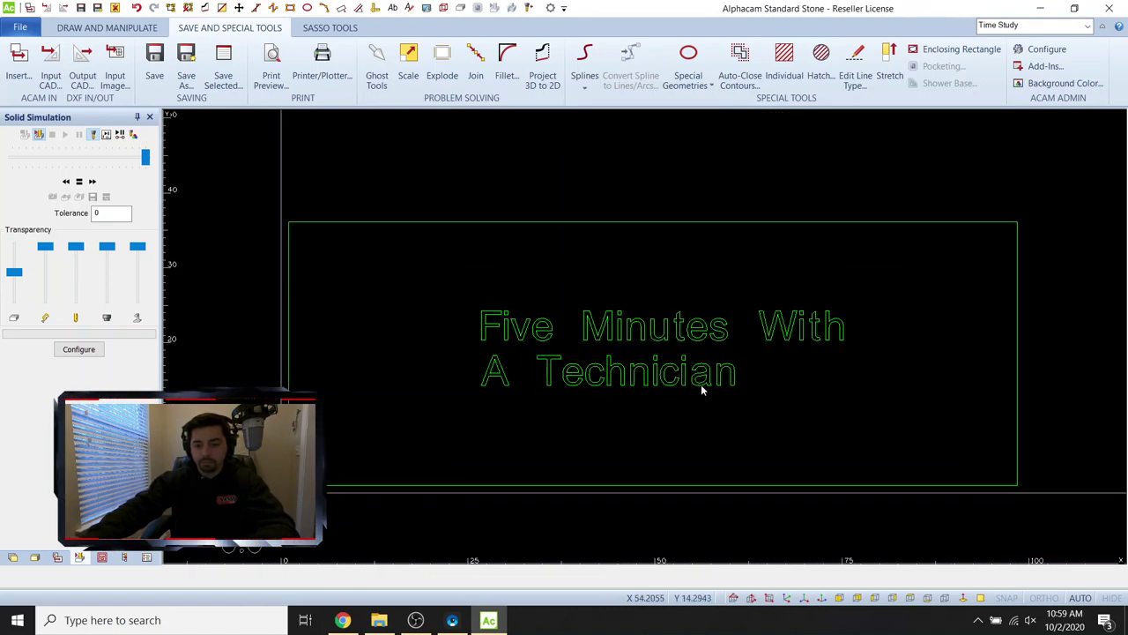
scroll(750, 388, up, 1)
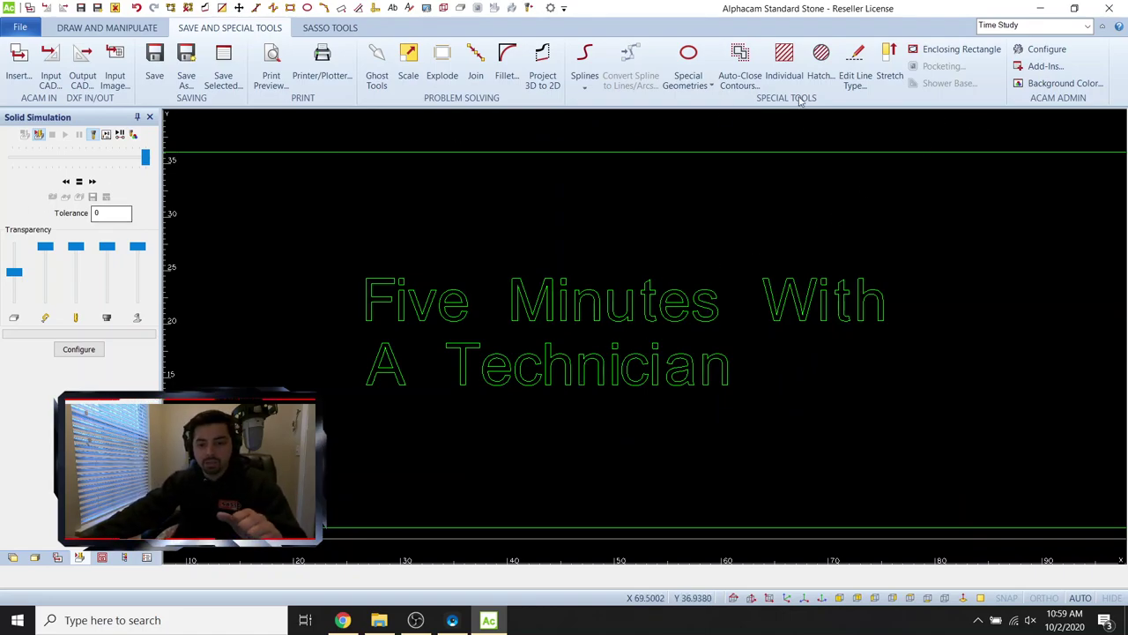
Turn on Ghost Tools from the SASSO TOOLS tab to show direction arrows on each letter.
click(328, 27)
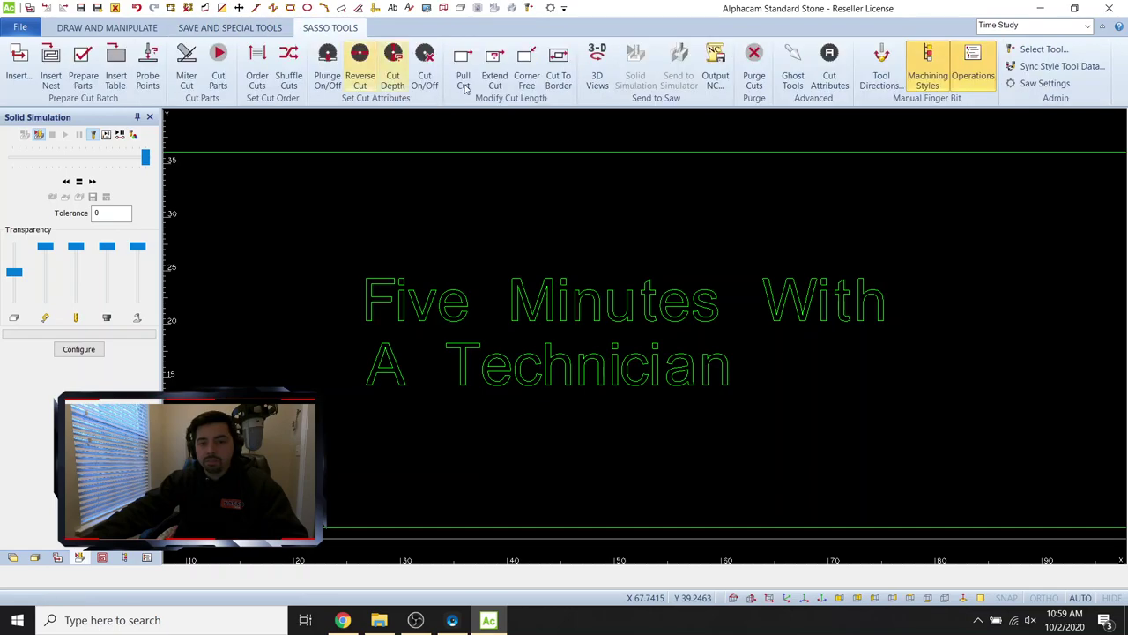
click(790, 75)
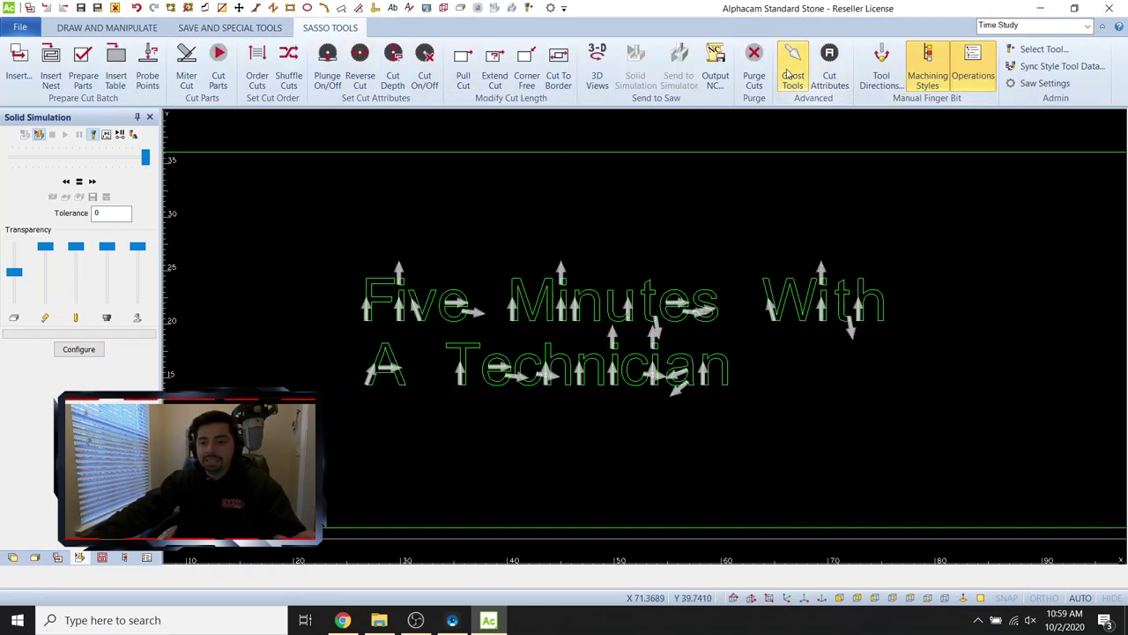
scroll(833, 309, up, 3)
scroll(806, 313, down, 1)
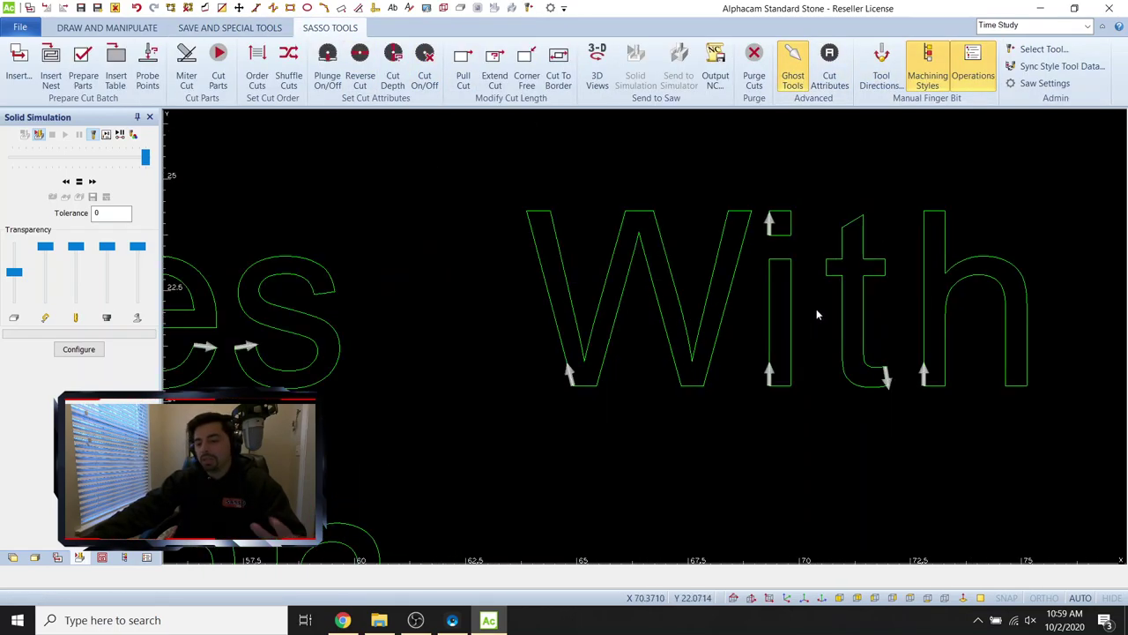
scroll(812, 318, up, 1)
scroll(807, 319, down, 2)
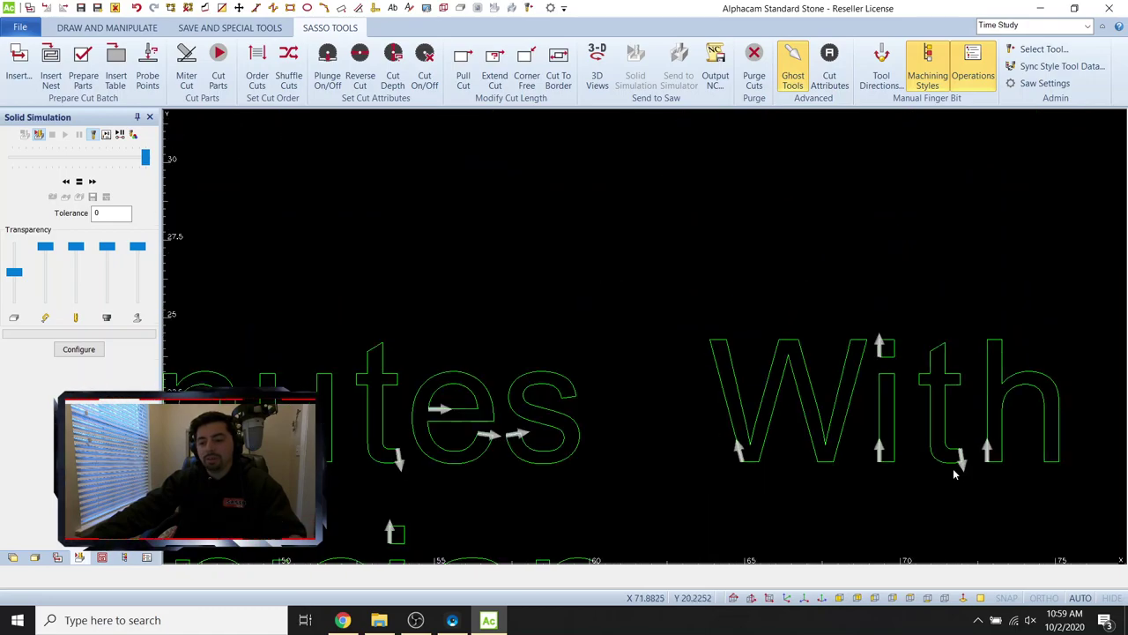
scroll(751, 463, up, 3)
scroll(751, 462, down, 3)
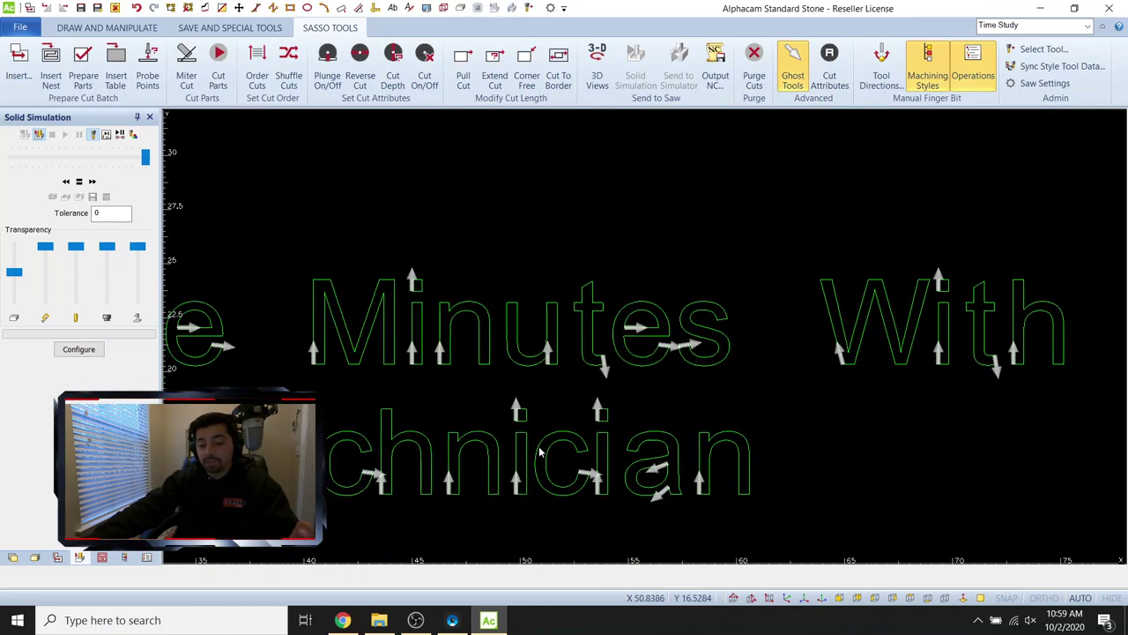
scroll(631, 342, up, 2)
scroll(631, 342, down, 5)
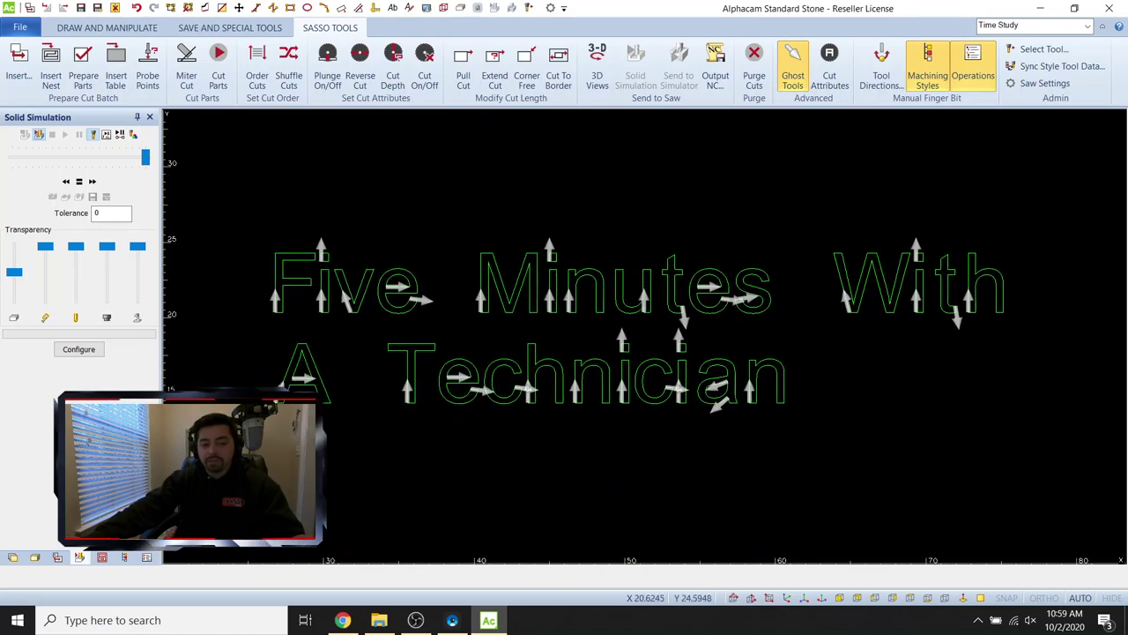
Apply .125 Engraving to both lines of lettering and start the engraving's solid simulation.
click(123, 558)
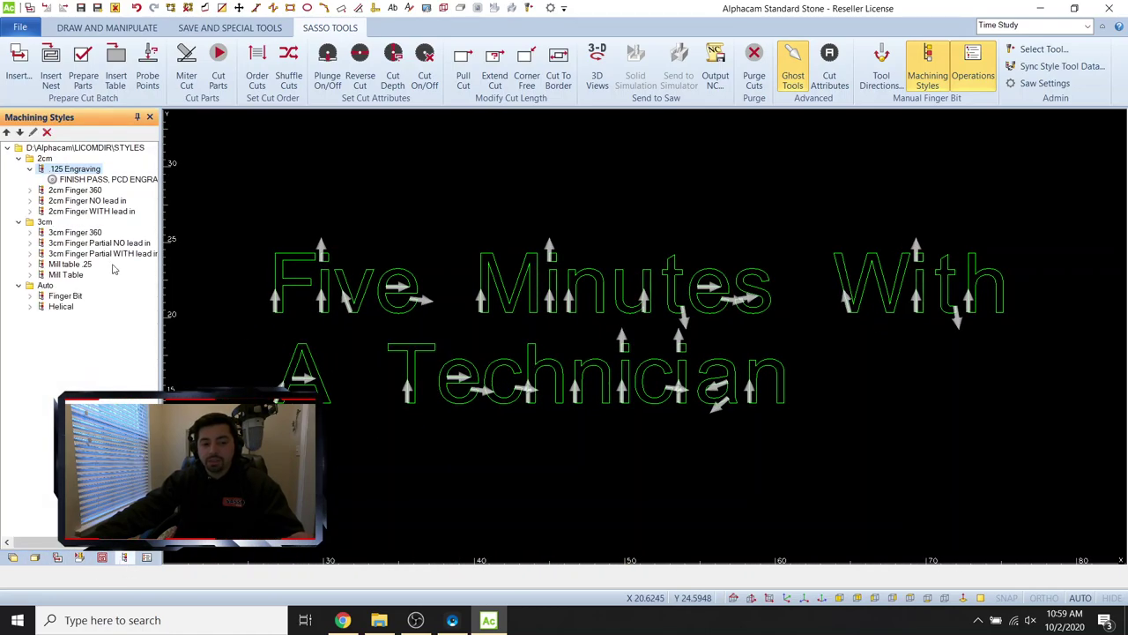
right_click(80, 165)
right_click(55, 174)
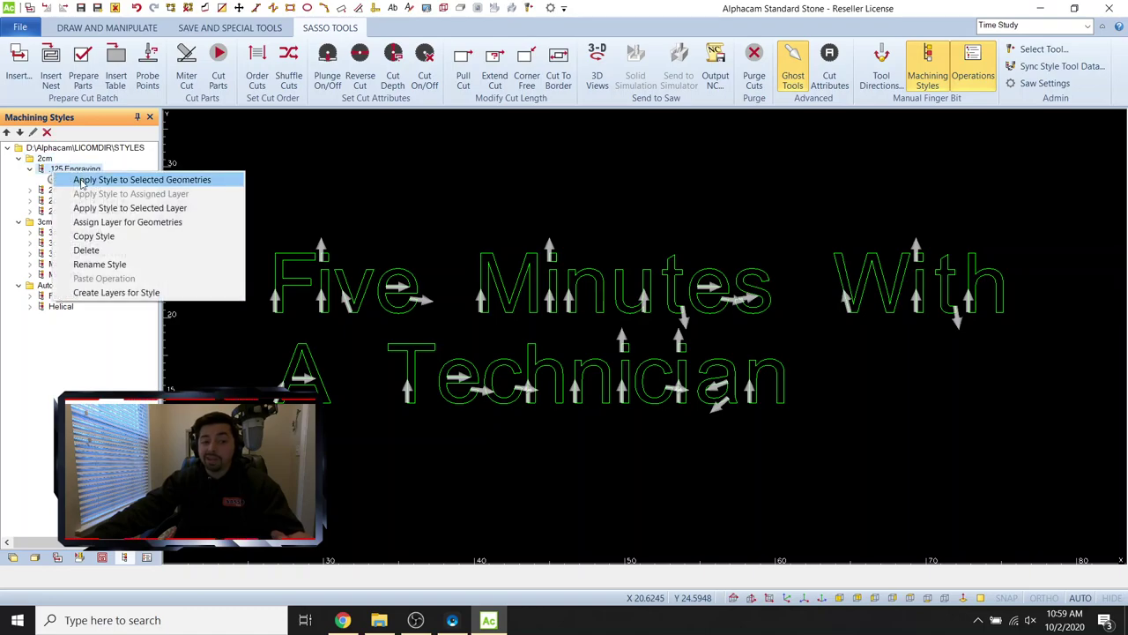
click(82, 179)
drag(240, 226, 1047, 473)
key(Escape)
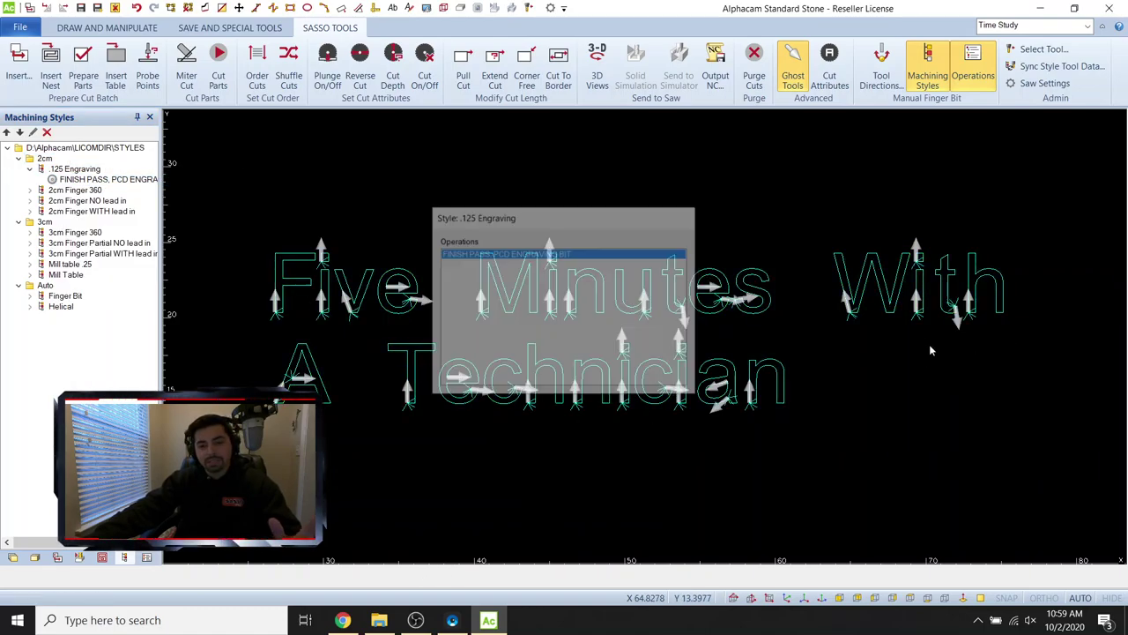
click(635, 69)
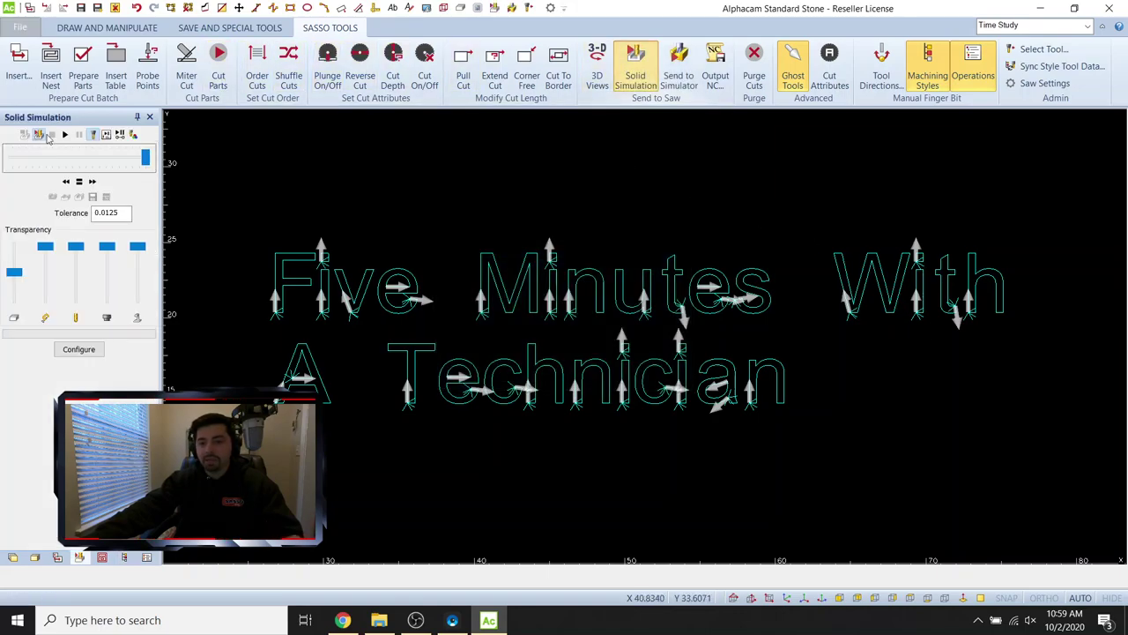
click(33, 134)
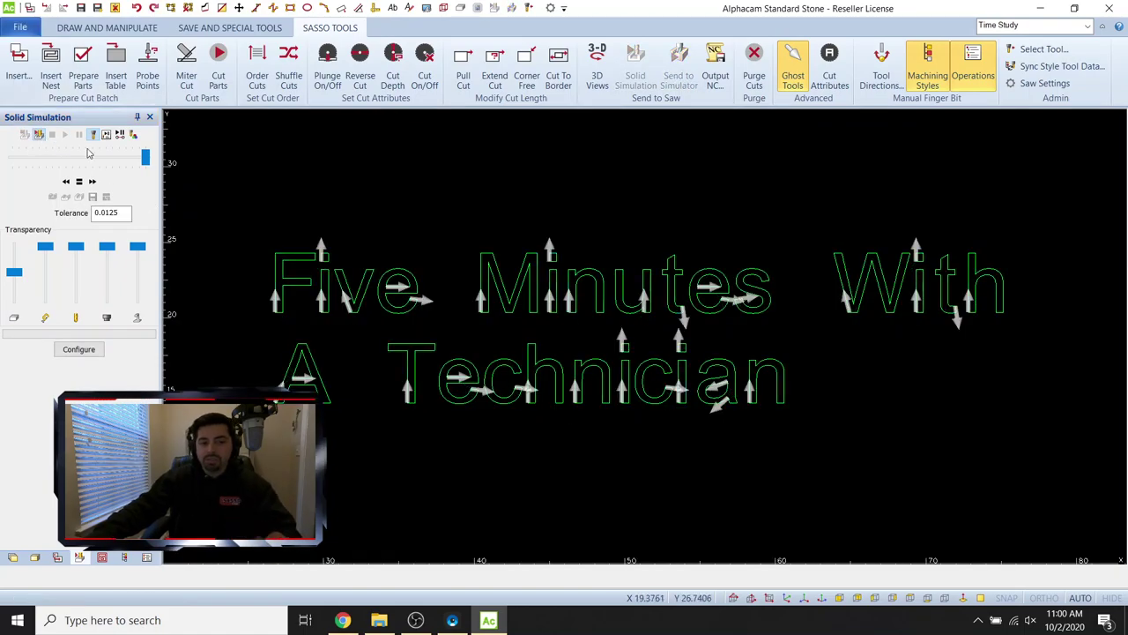
Open the ROUGHING PASS operation of the 2cm Finger NO lead in style for editing.
click(928, 66)
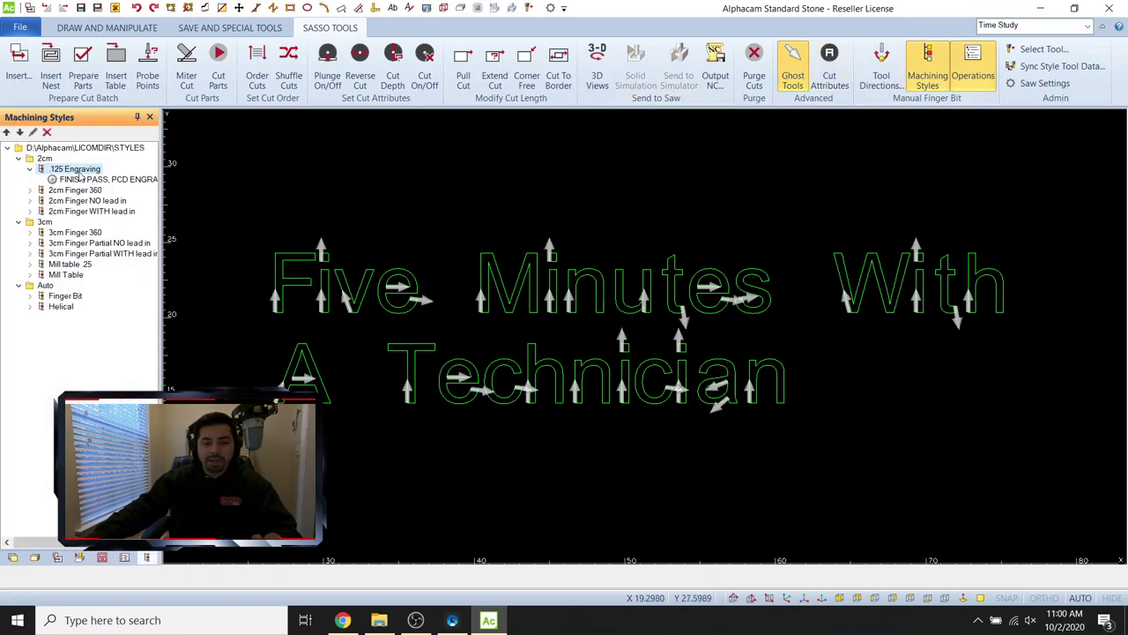
click(64, 204)
right_click(63, 205)
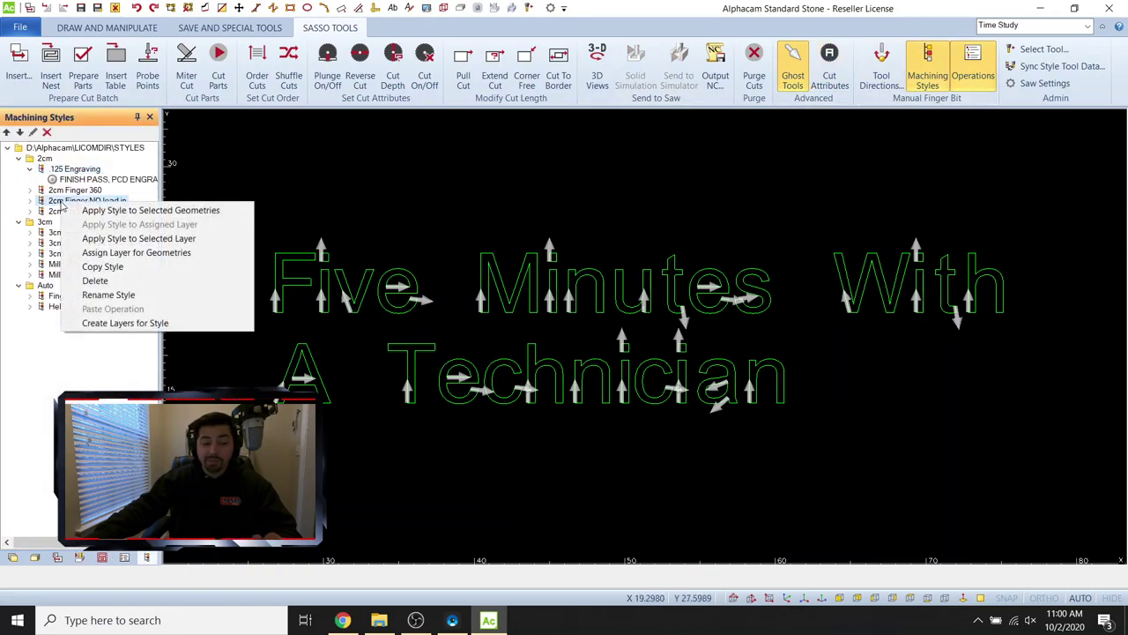
click(31, 204)
click(32, 203)
click(101, 210)
right_click(101, 210)
click(123, 220)
Set the roughing pass Final Depth to -0.125 with 3 cuts and save.
click(739, 135)
double_click(808, 235)
text(-0.125)
key(Tab)
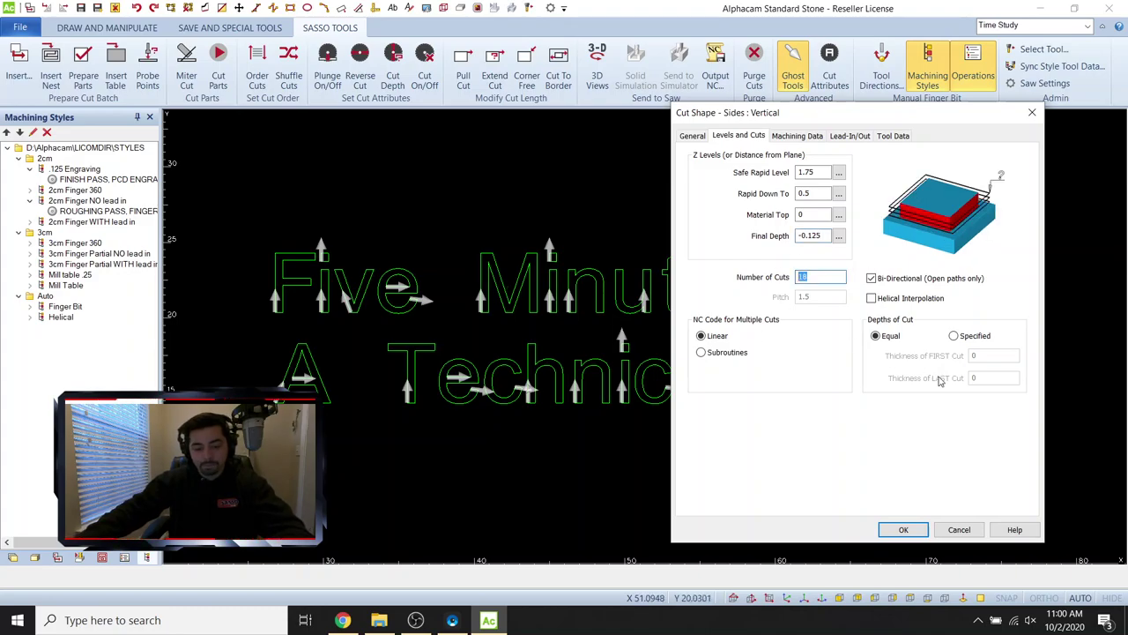
text(4)
key(BackSpace)
text(3)
click(899, 528)
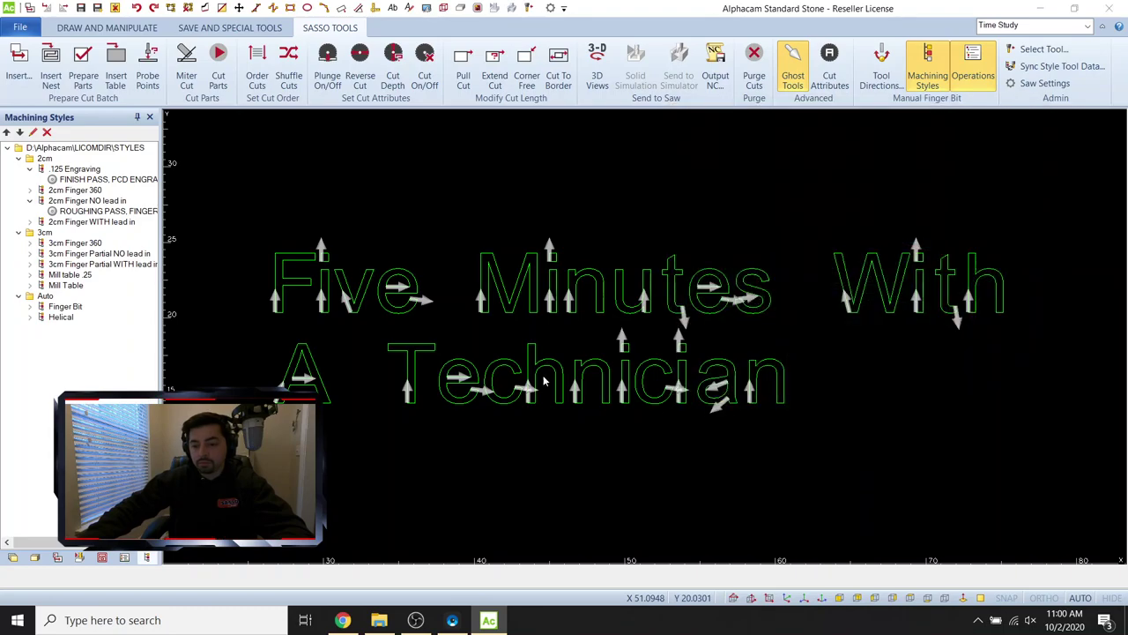
click(621, 335)
Apply the edited 2cm Finger NO lead in style to the lettering and preview it in Solid Simulation.
right_click(67, 202)
click(115, 209)
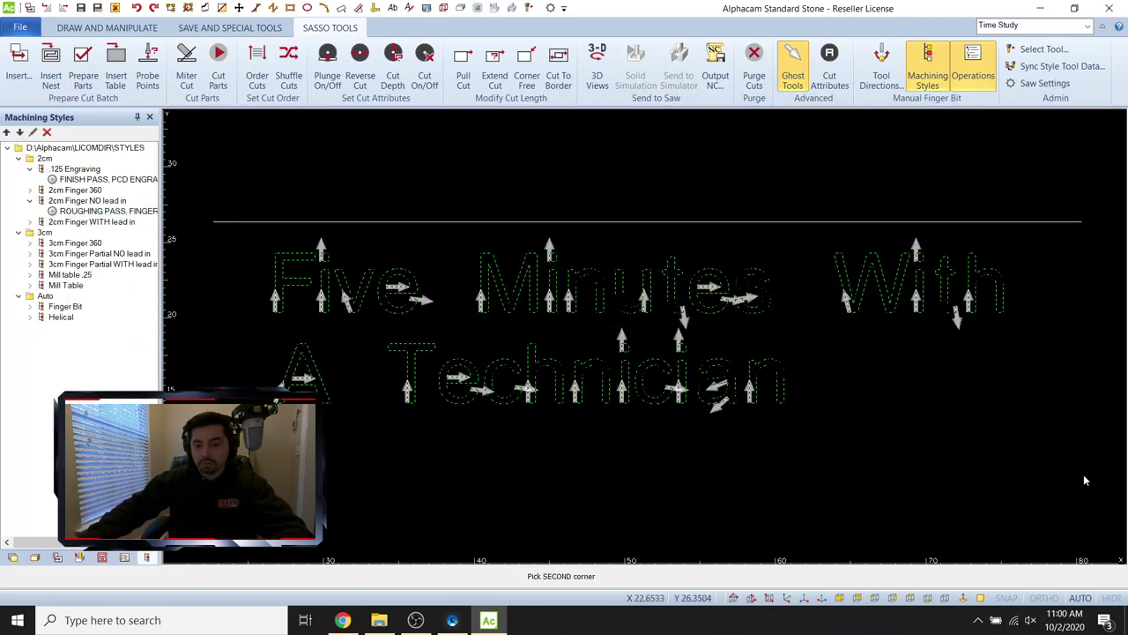
key(a)
key(Return)
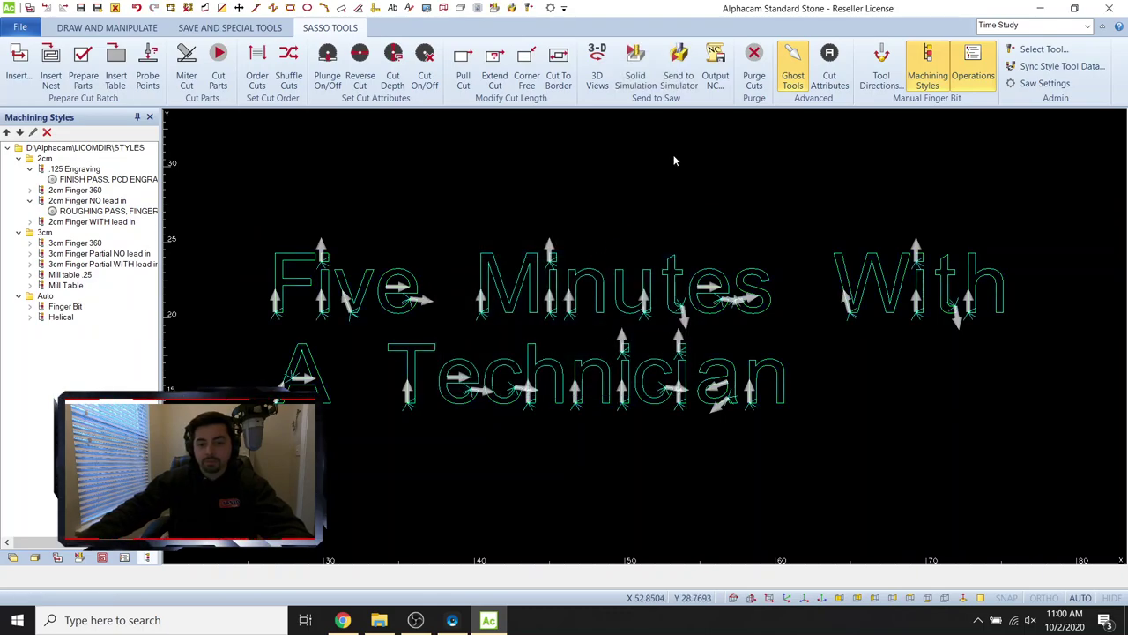
click(631, 70)
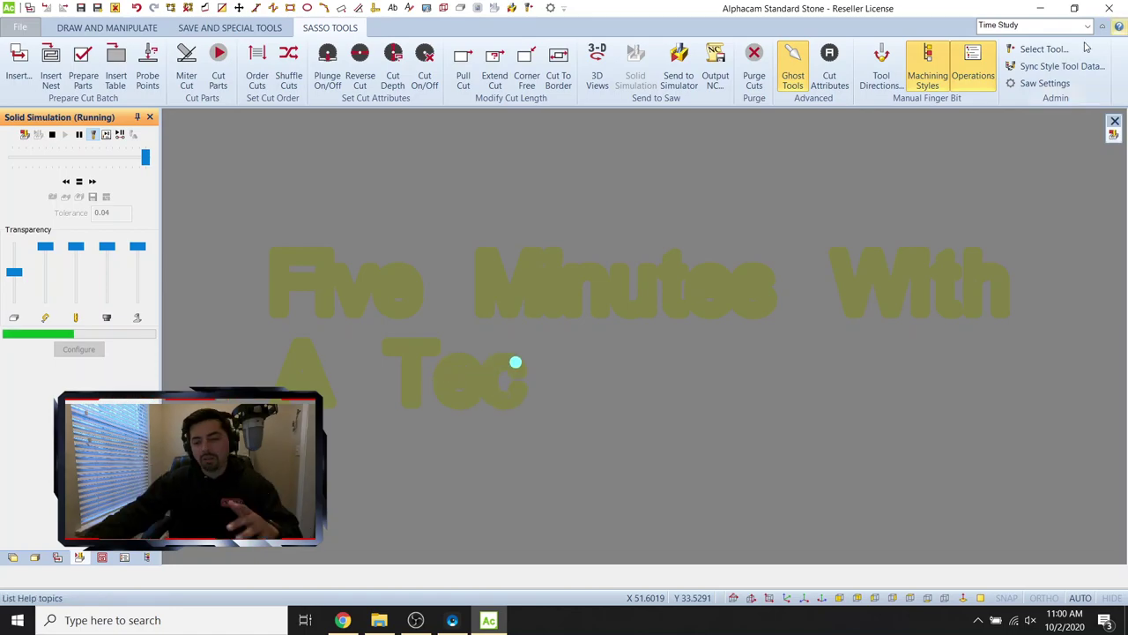
click(1115, 120)
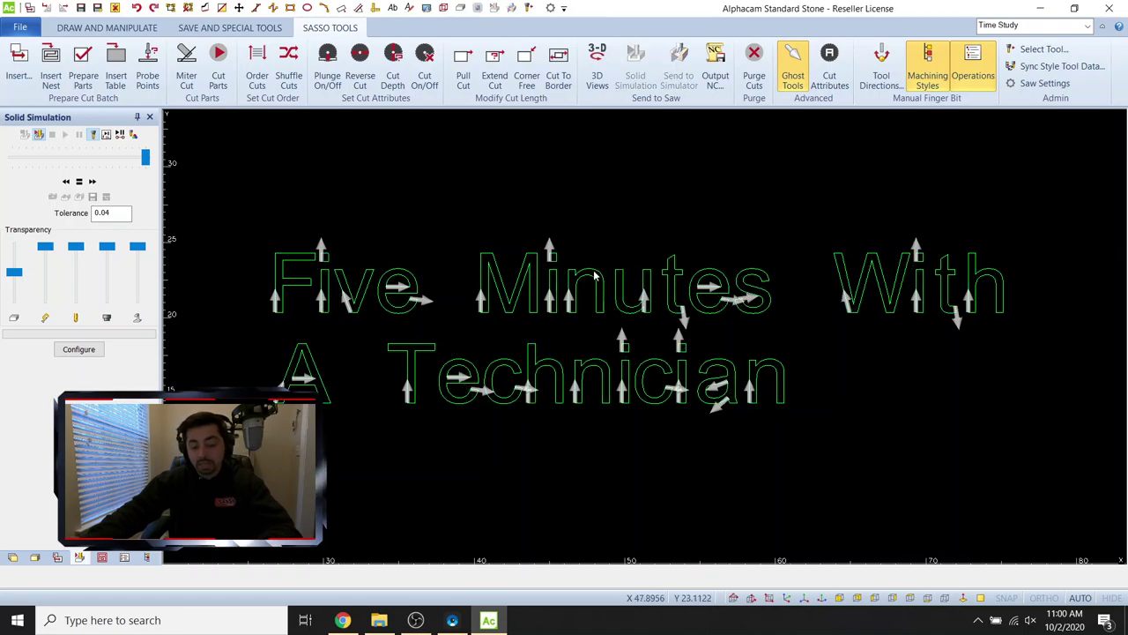
Delete the 36 old lettering geometries, keeping the rest of the drawing.
key(Delete)
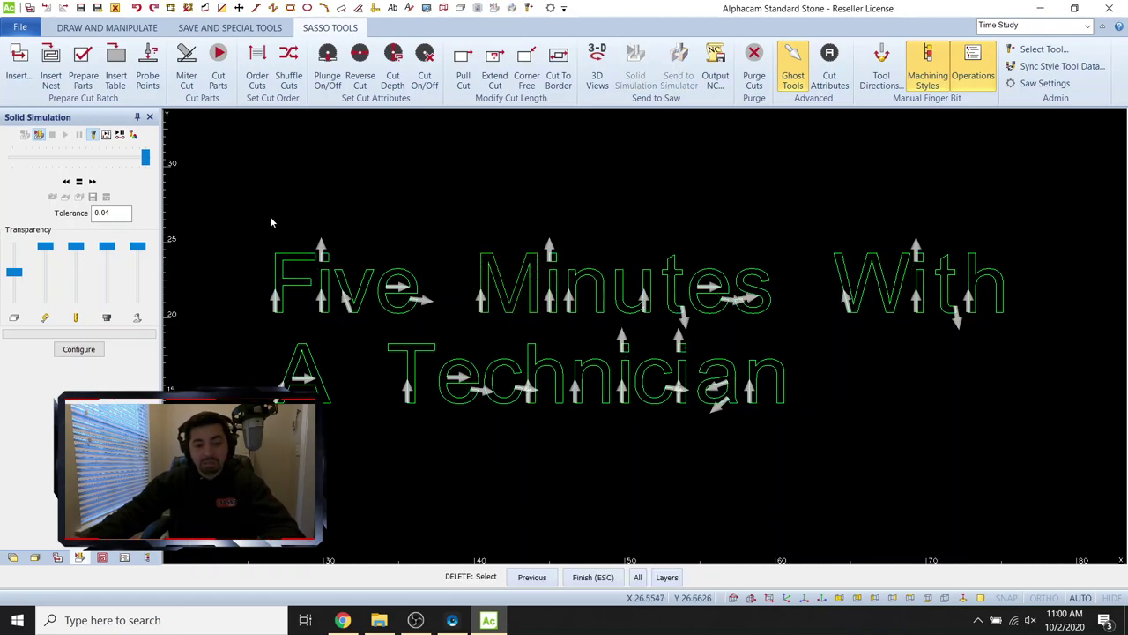
click(637, 576)
click(593, 577)
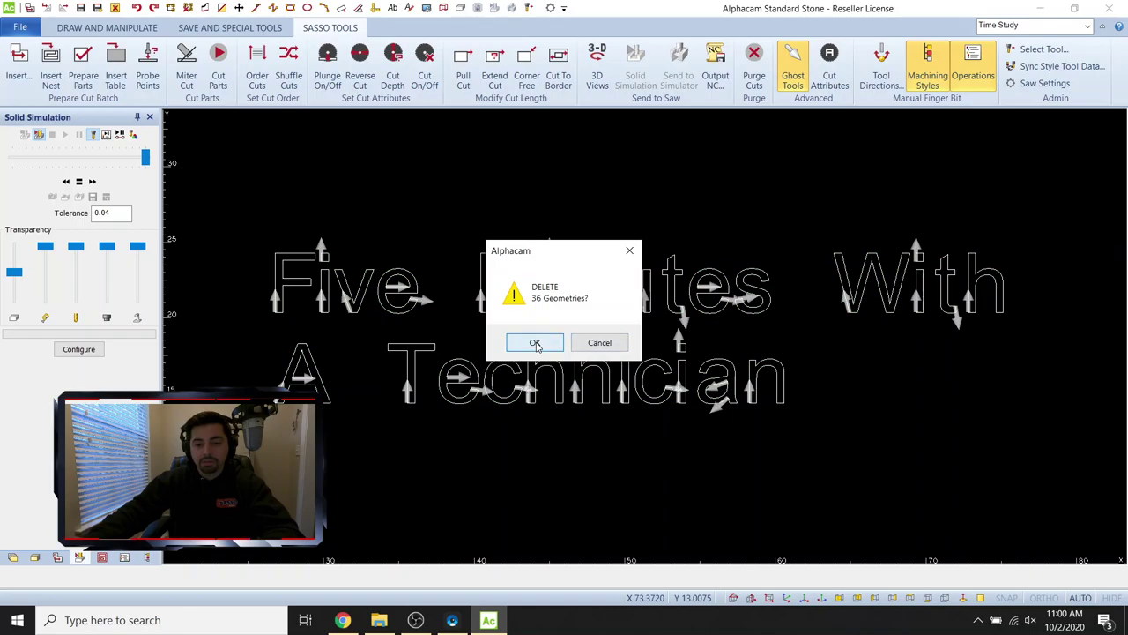
click(603, 341)
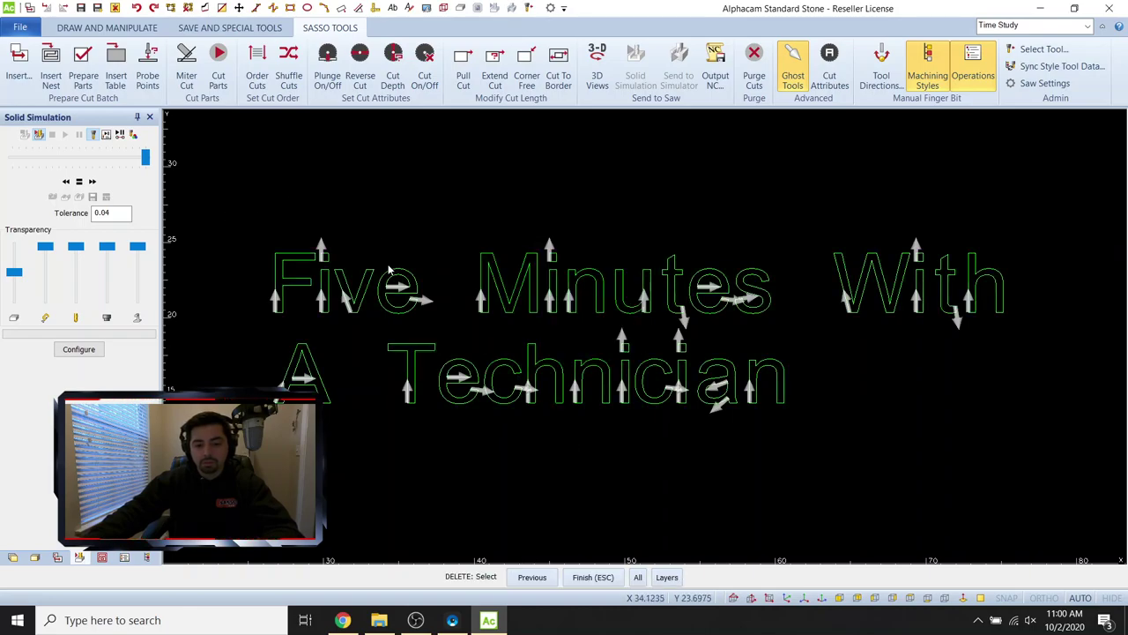
click(242, 196)
click(1020, 451)
key(Escape)
click(529, 333)
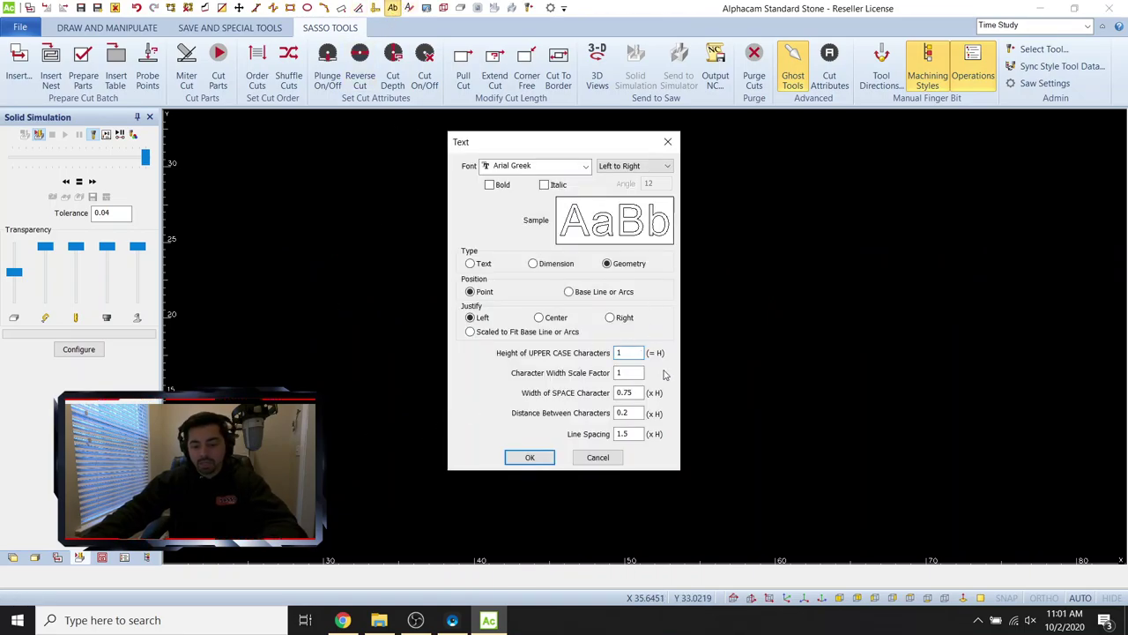
Add the text 'Five Minutes' starting inside the green rectangle.
key(Return)
scroll(423, 440, down, 5)
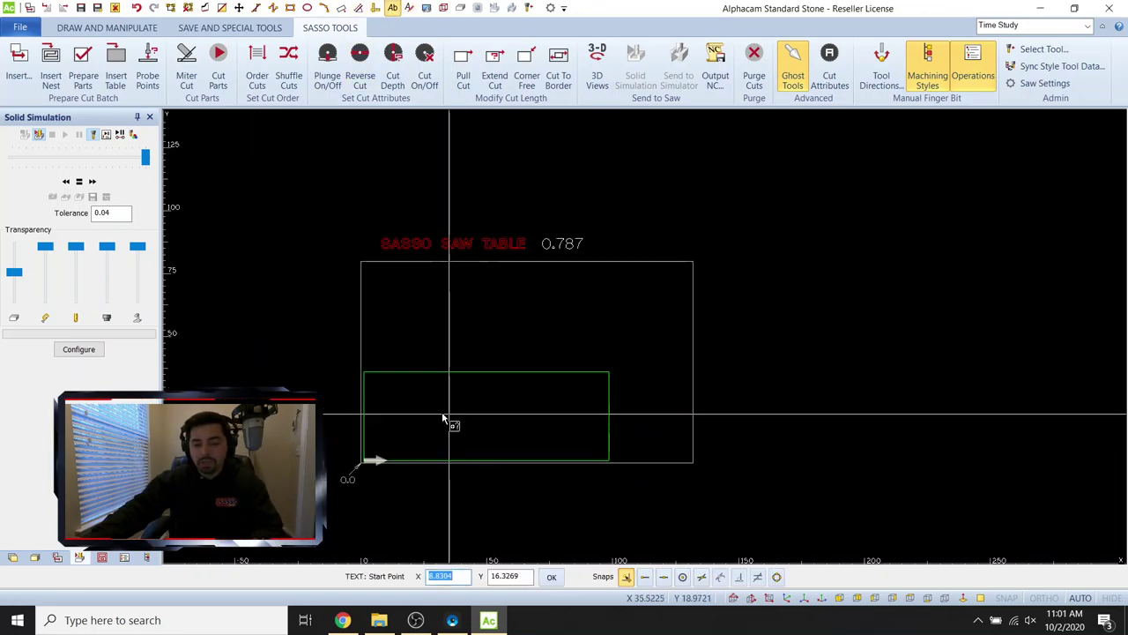
click(381, 402)
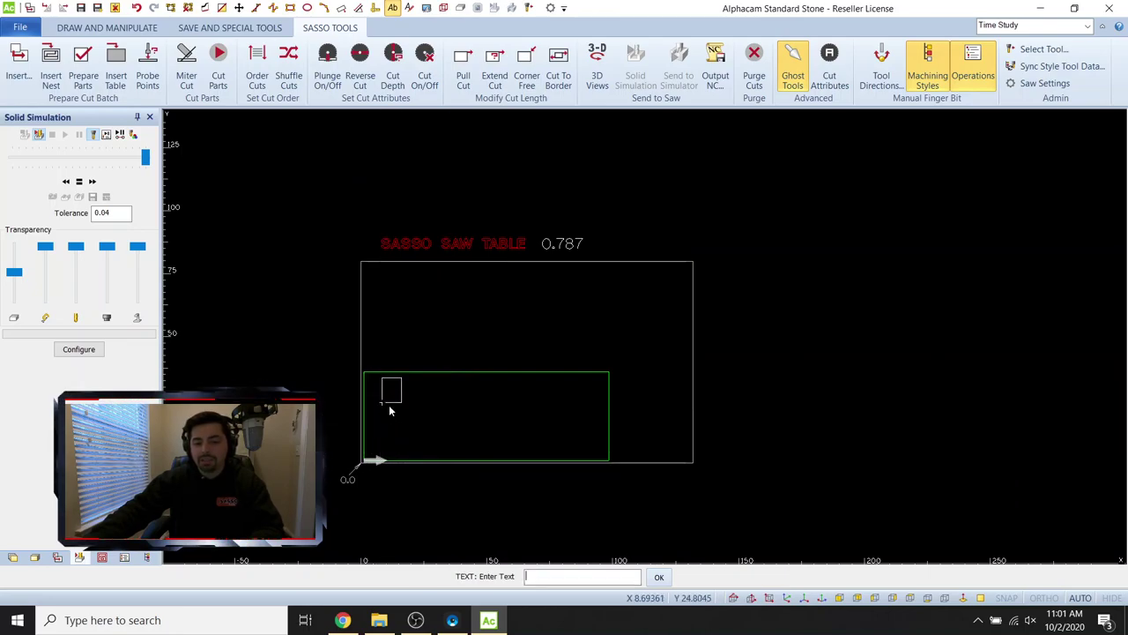
text(Five Mun)
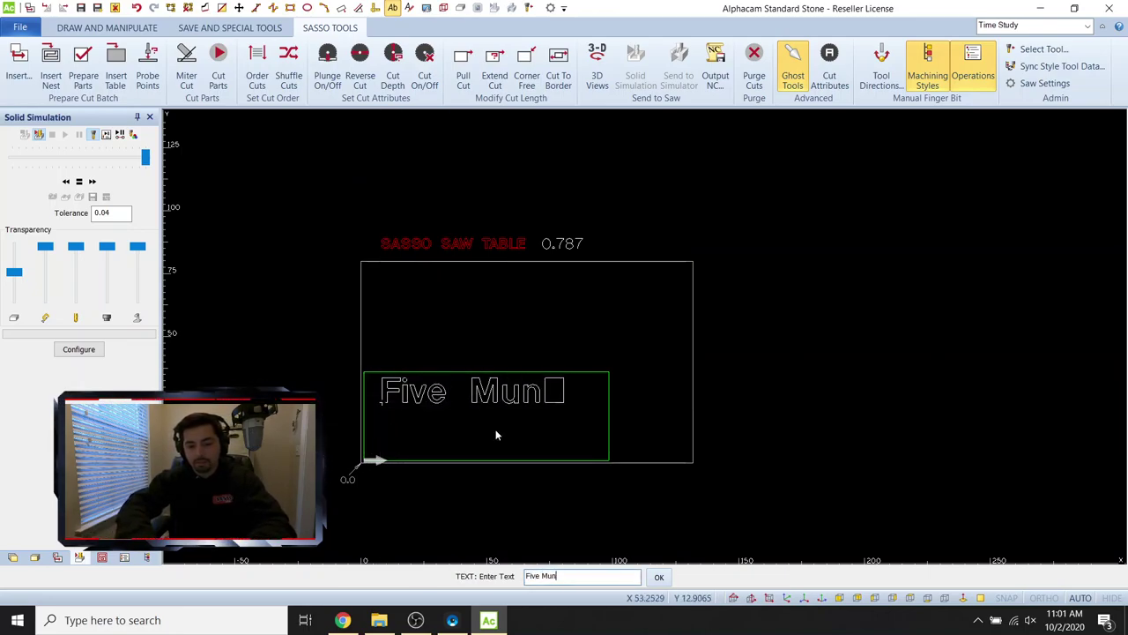
key(BackSpace)
key(BackSpace)
text(inute)
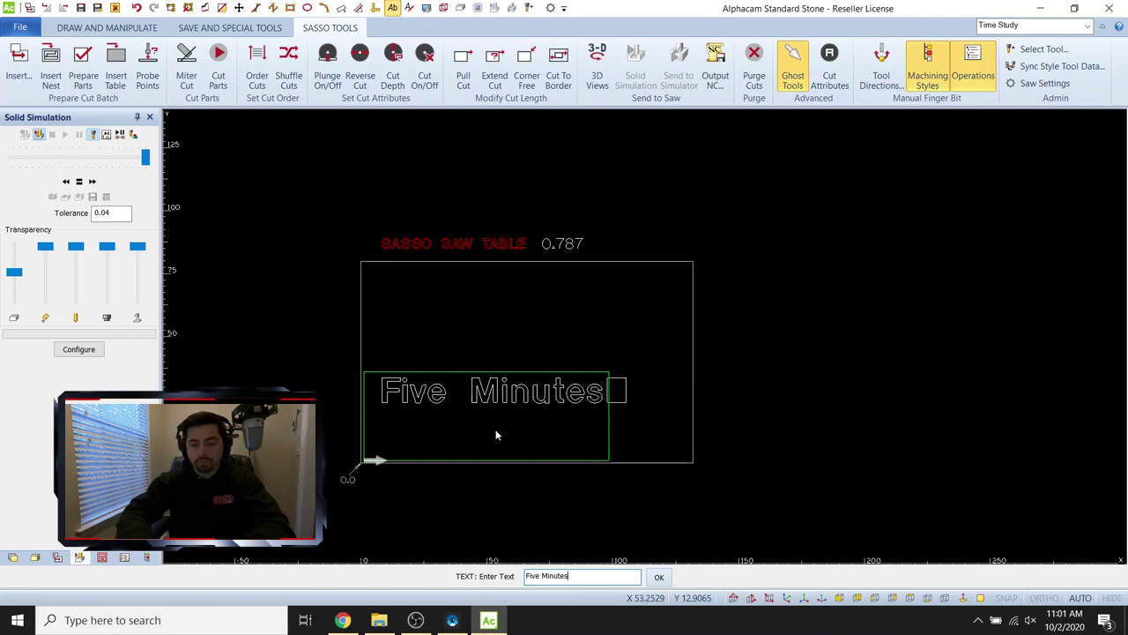
text(s)
key(Return)
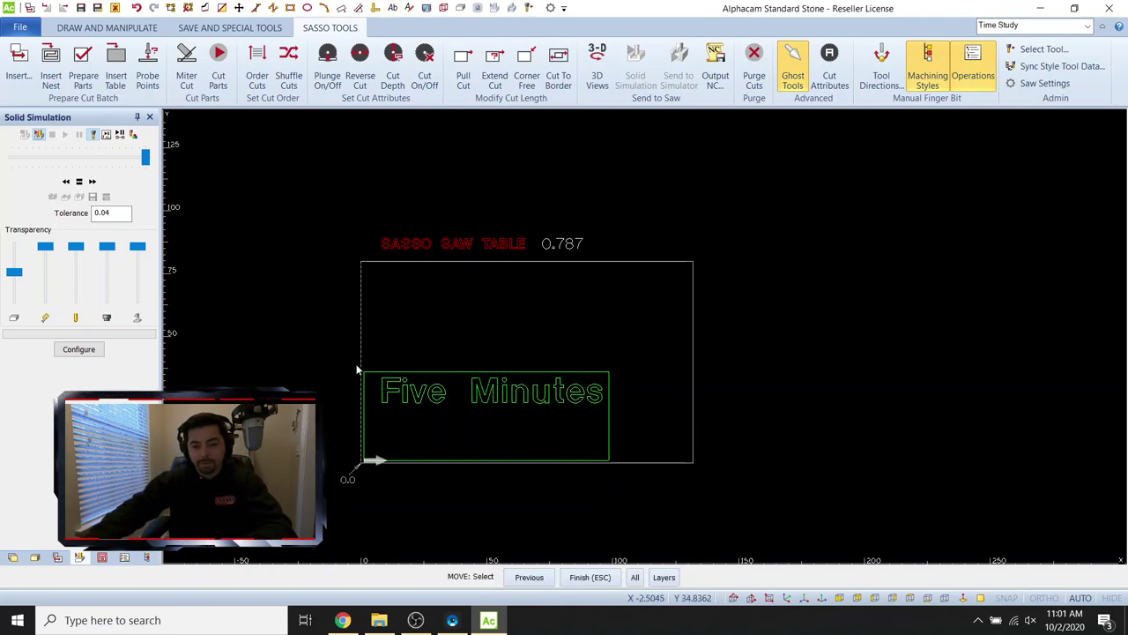
Move the 'Five Minutes' text slightly lower within the green rectangle.
drag(353, 358, 628, 416)
key(Escape)
click(478, 423)
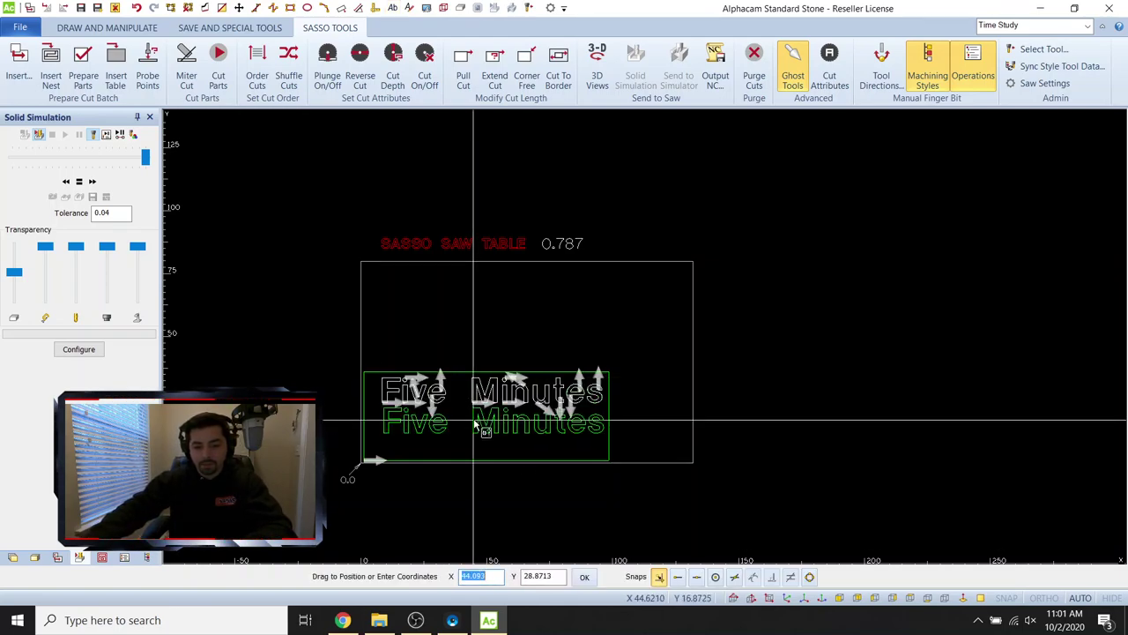
click(474, 426)
key(Escape)
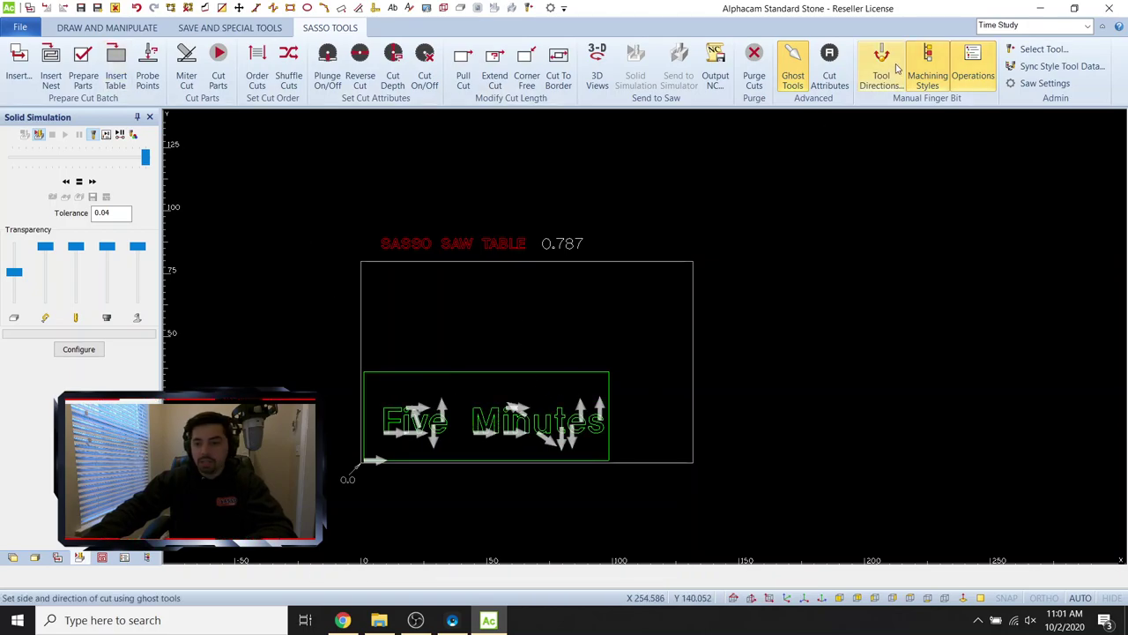
Apply the 2cm Finger NO lead in style to the 'Five Minutes' text.
click(927, 70)
right_click(67, 202)
click(132, 207)
click(313, 379)
click(660, 449)
Run a solid simulation of the new toolpaths, then close it.
scroll(461, 435, up, 5)
click(650, 76)
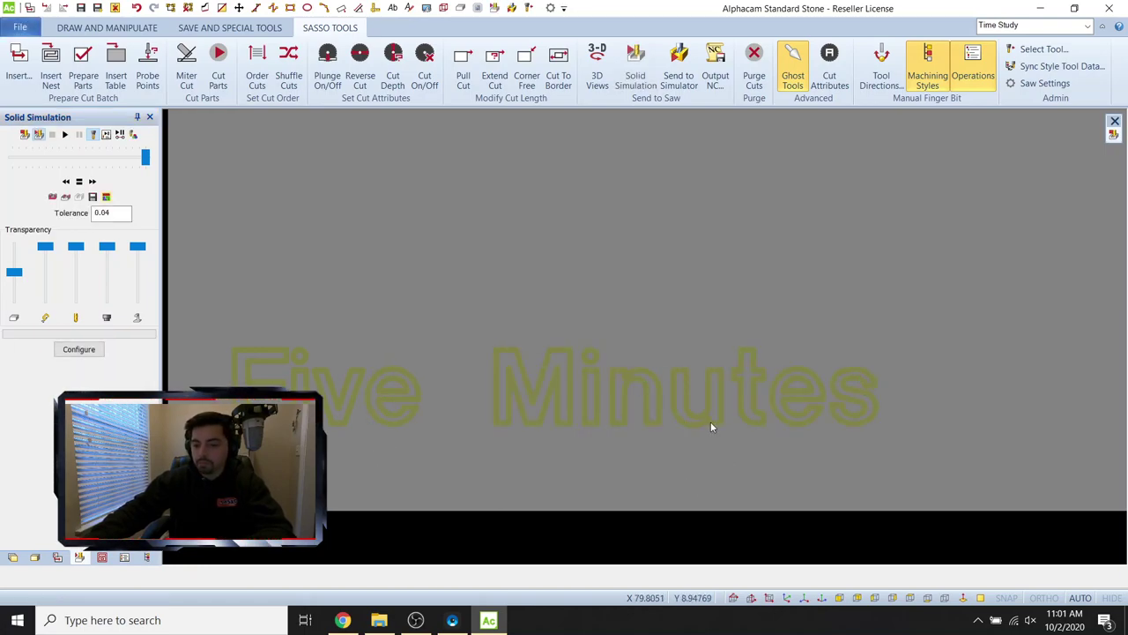
scroll(670, 414, up, 3)
scroll(567, 344, down, 5)
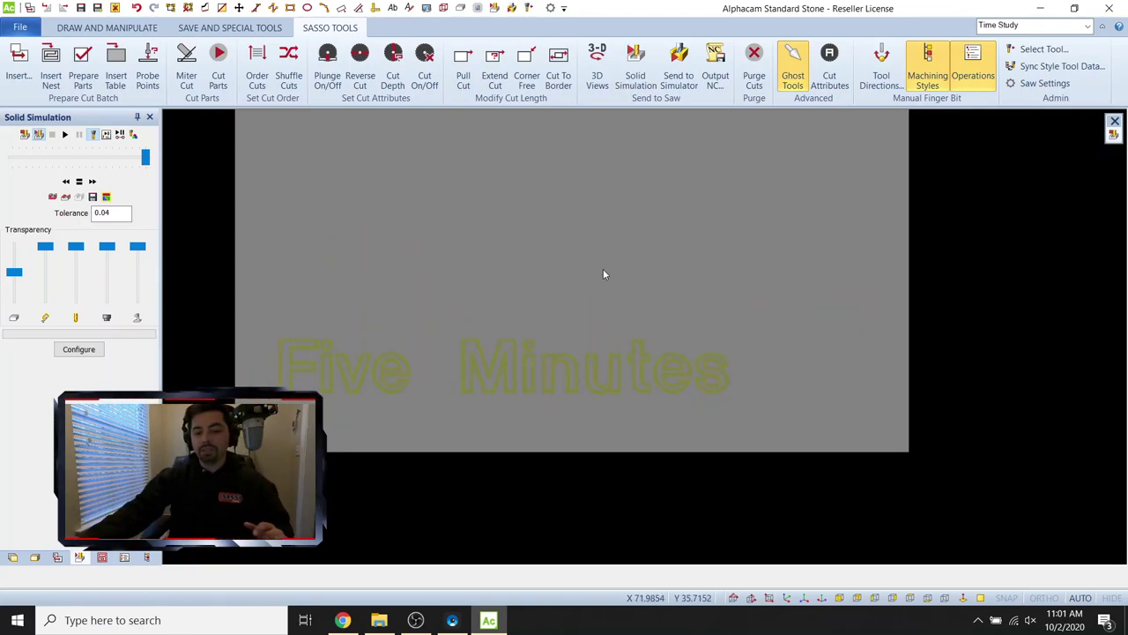
click(1113, 134)
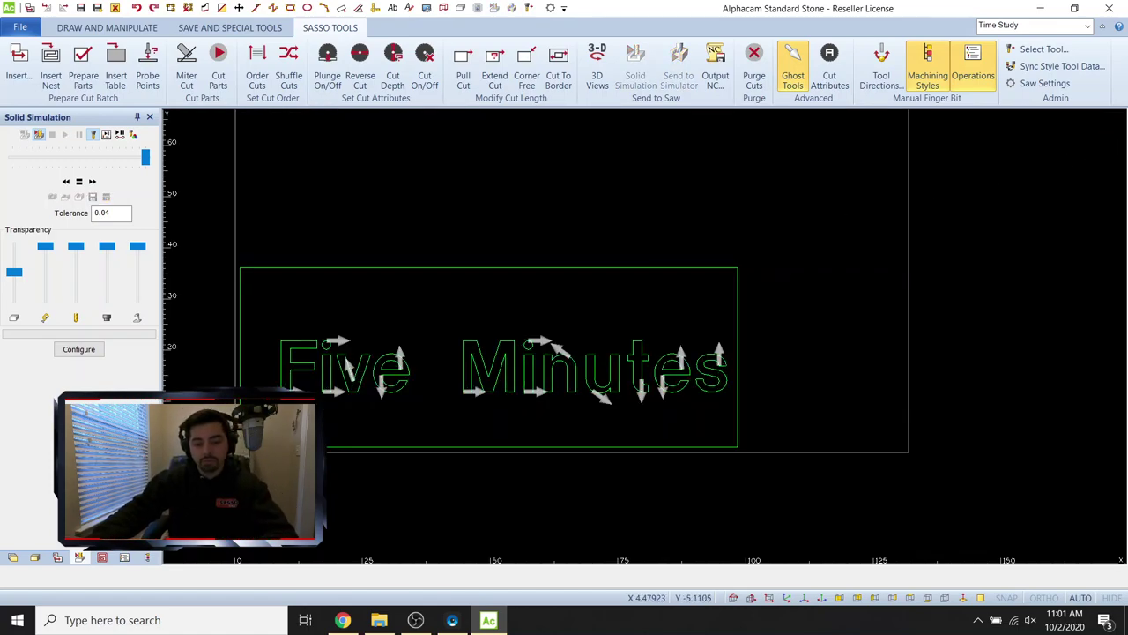
Delete the 15 'Five Minutes' text geometries.
click(319, 368)
click(842, 412)
key(Escape)
click(557, 335)
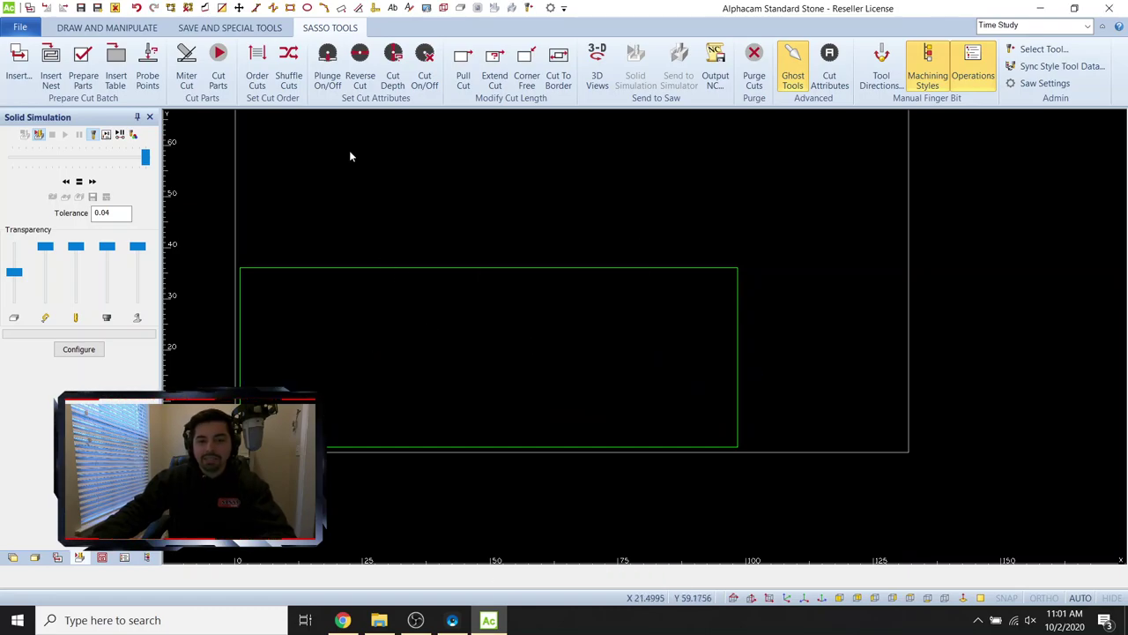
Write 'Five Minutes' in the Stencil font inside the rectangle.
click(392, 9)
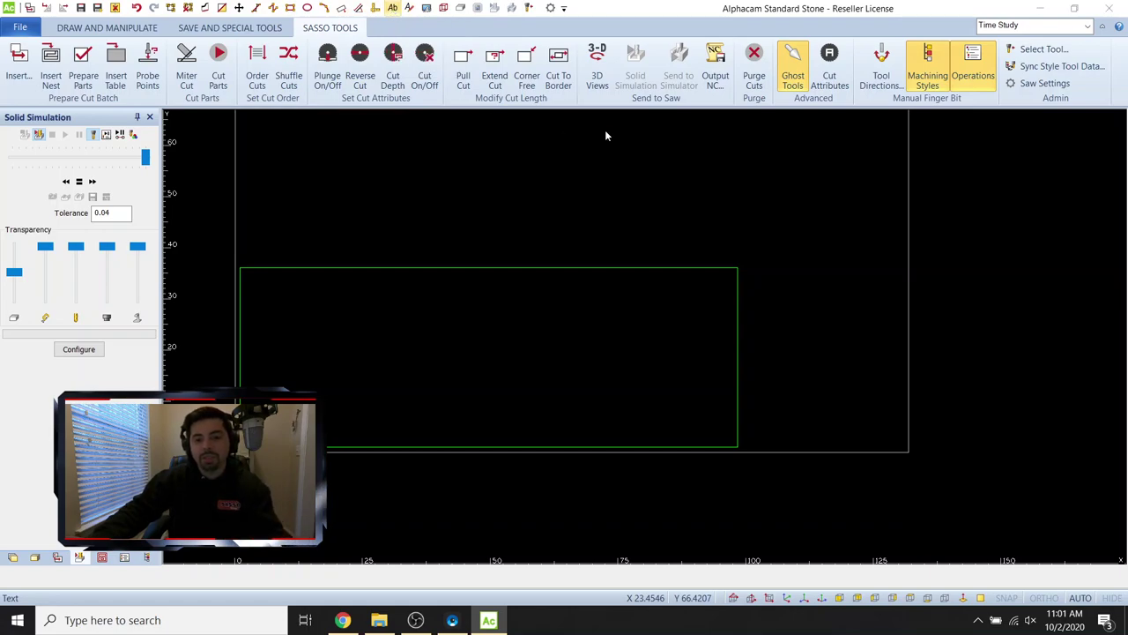
click(554, 168)
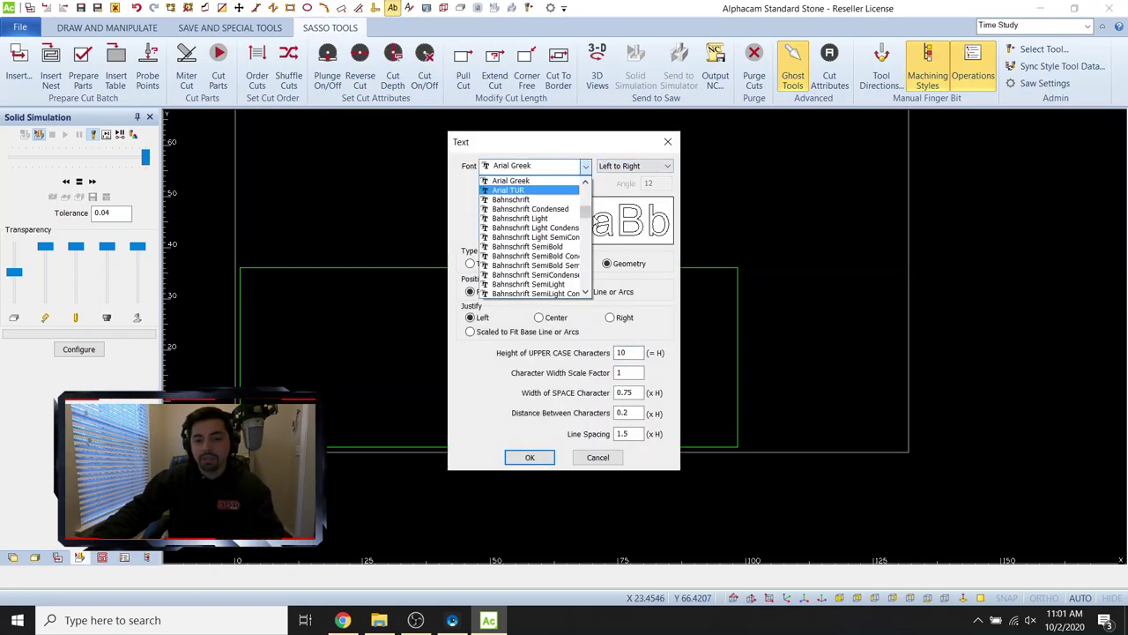
scroll(529, 229, up, 5)
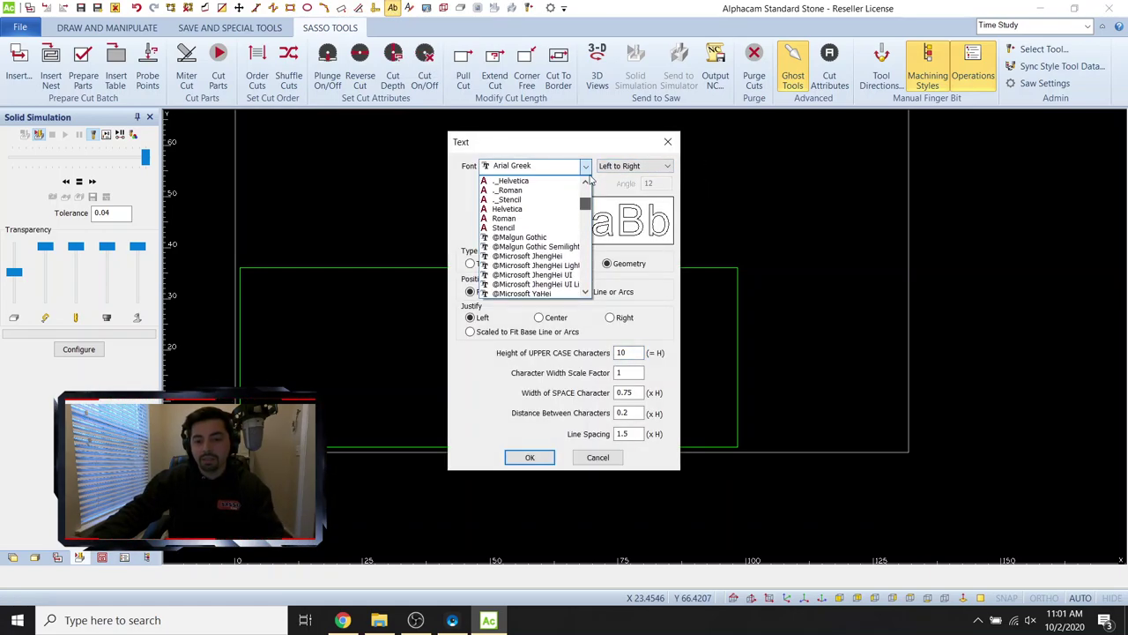
click(500, 228)
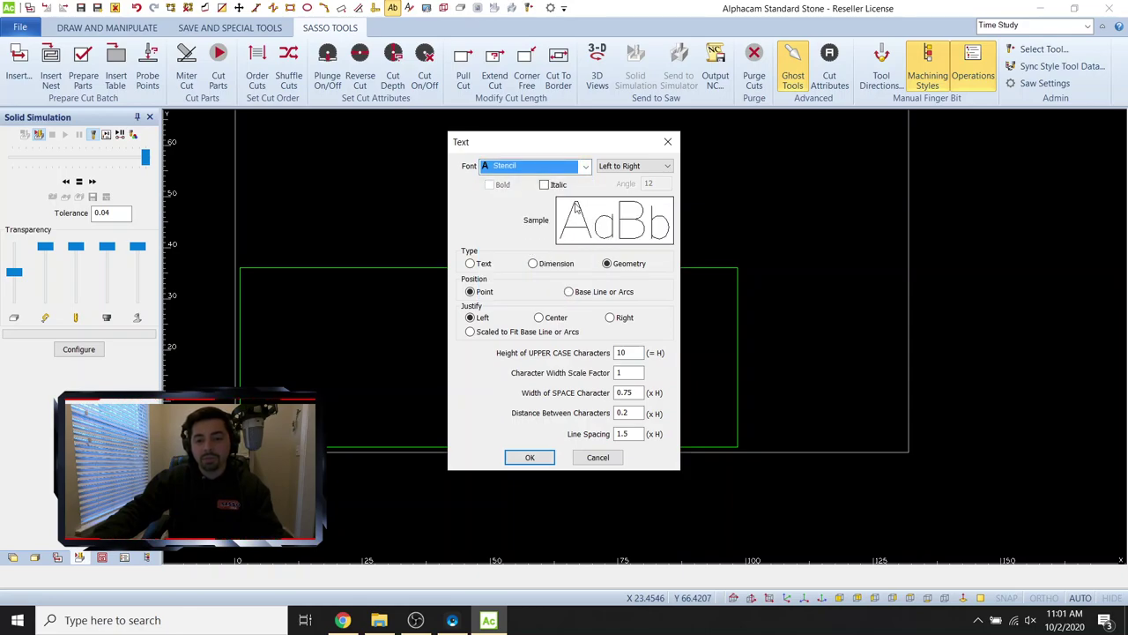
click(529, 456)
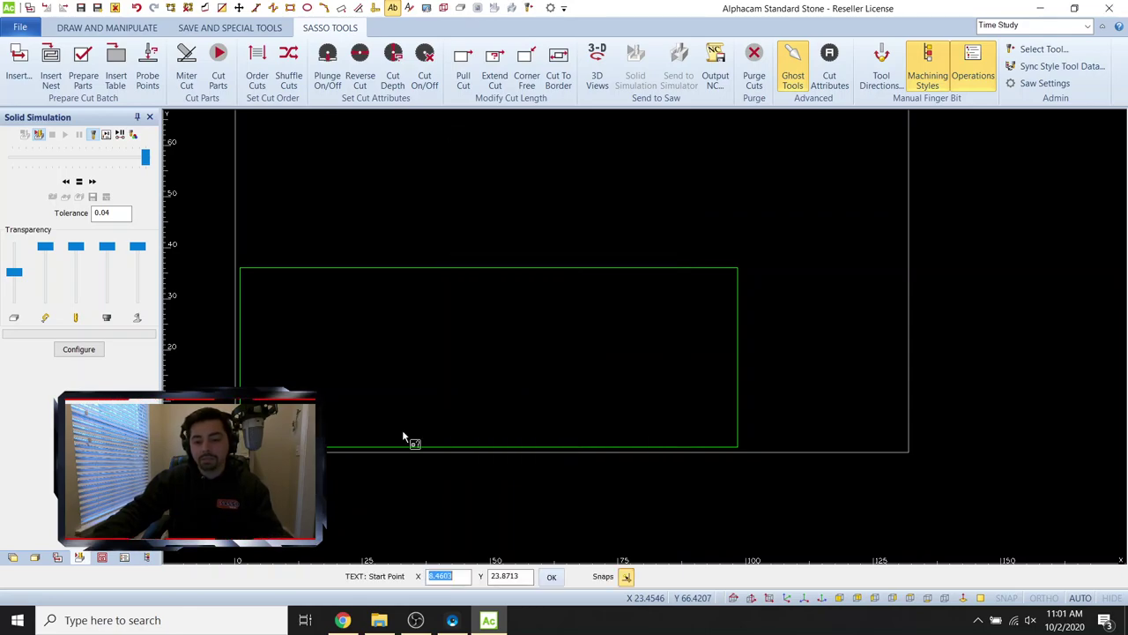
click(293, 336)
text(Five )
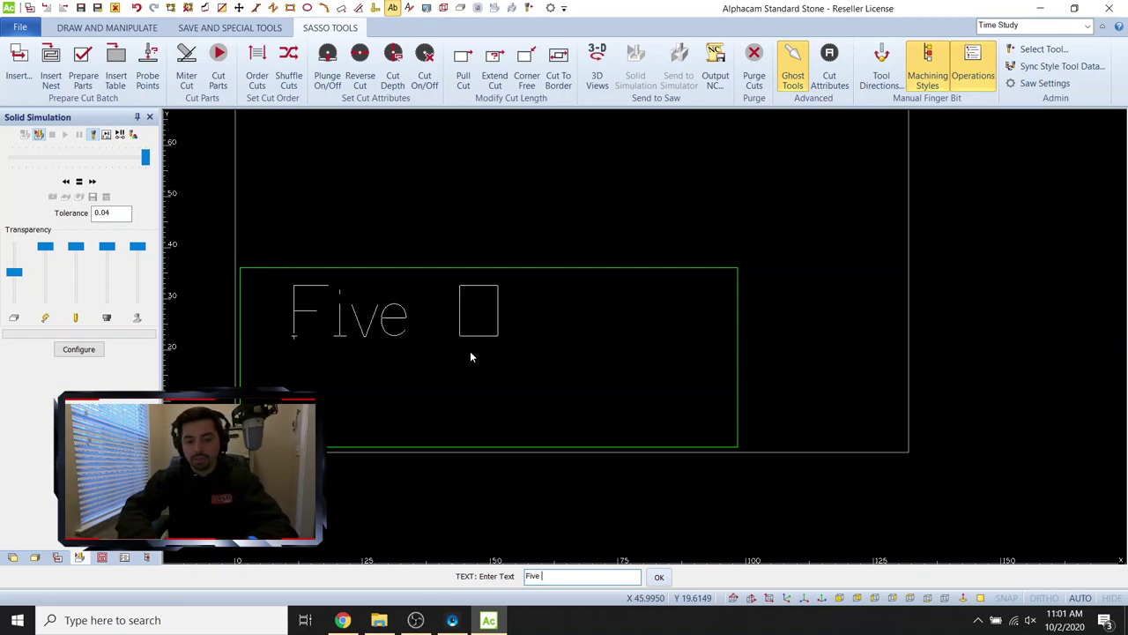
text(Minutes)
key(Return)
key(Return)
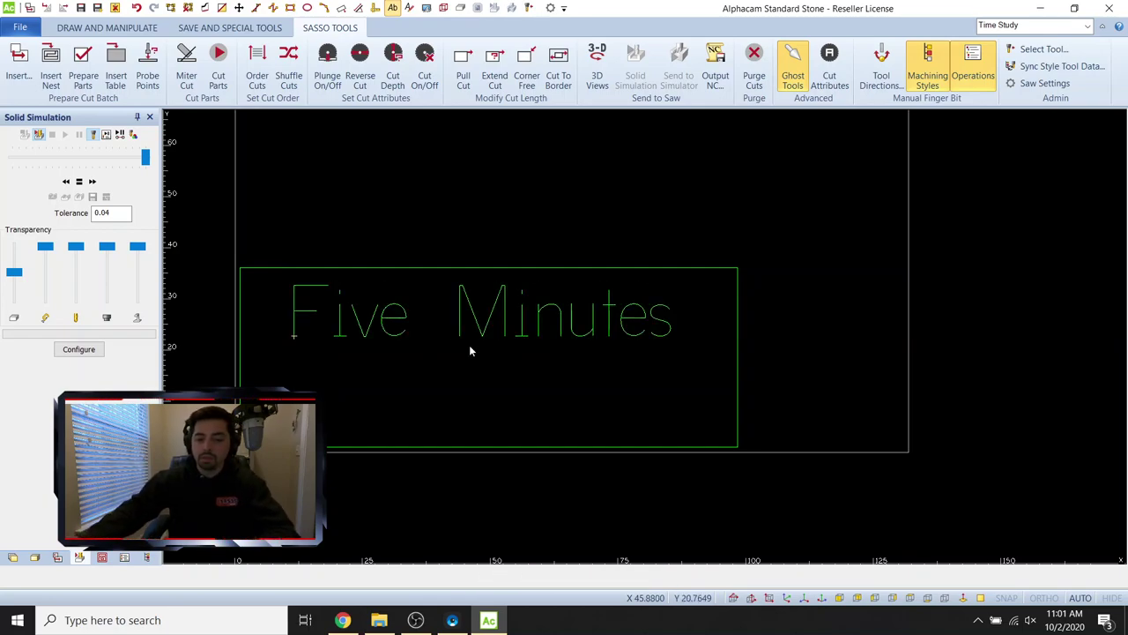
Give the Stencil text 2cm Finger NO lead in toolpaths and start the solid simulation.
click(924, 88)
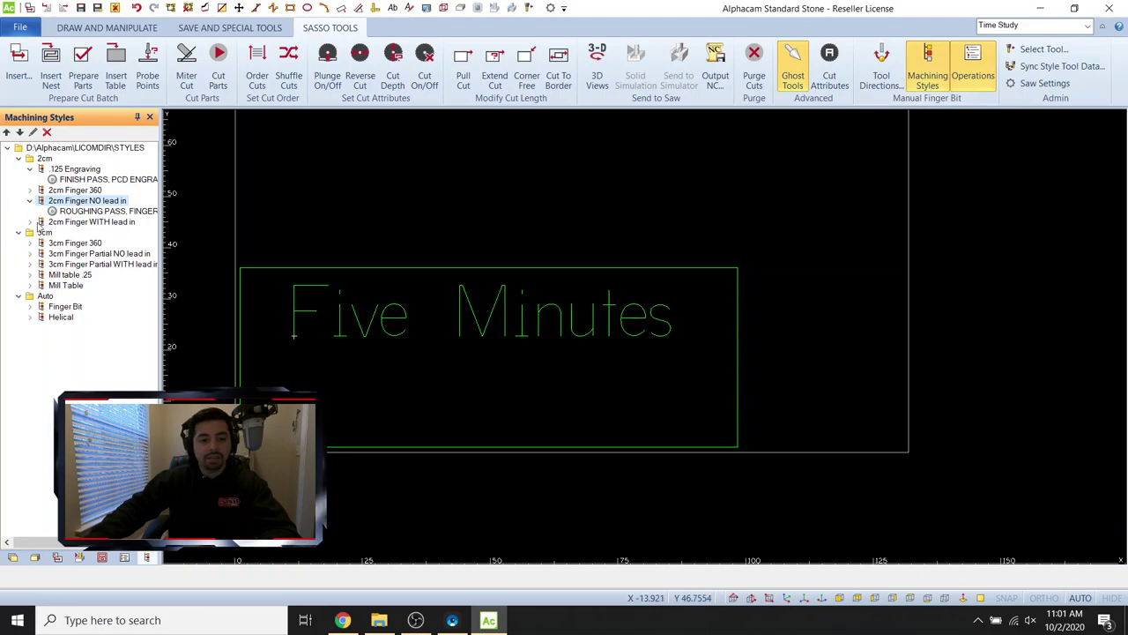
right_click(73, 205)
click(132, 210)
drag(219, 256, 733, 383)
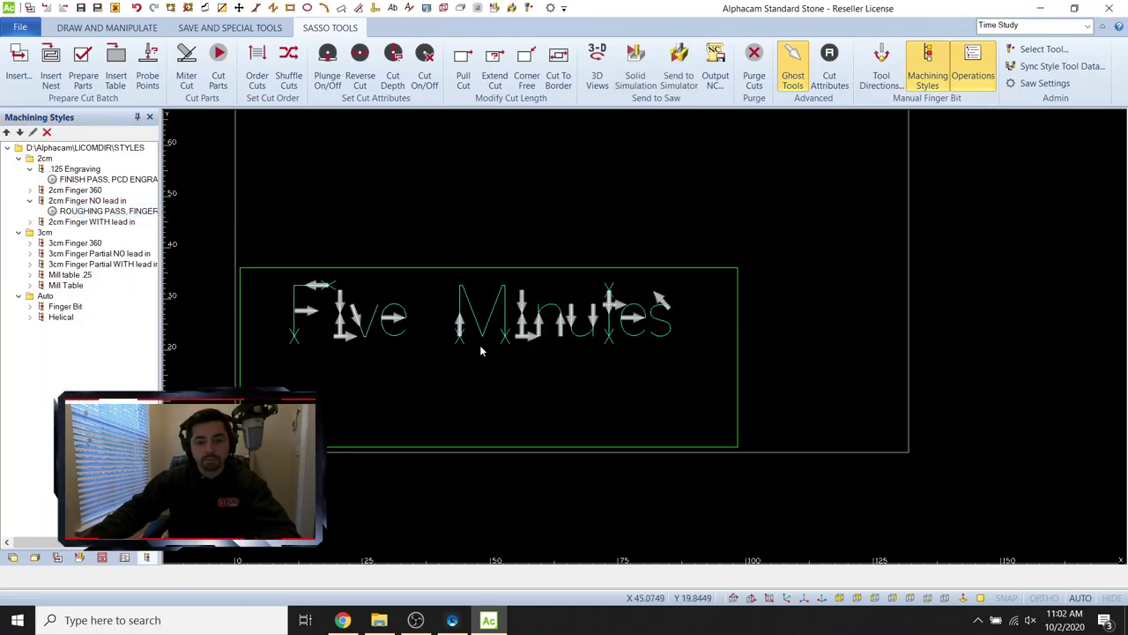
click(649, 81)
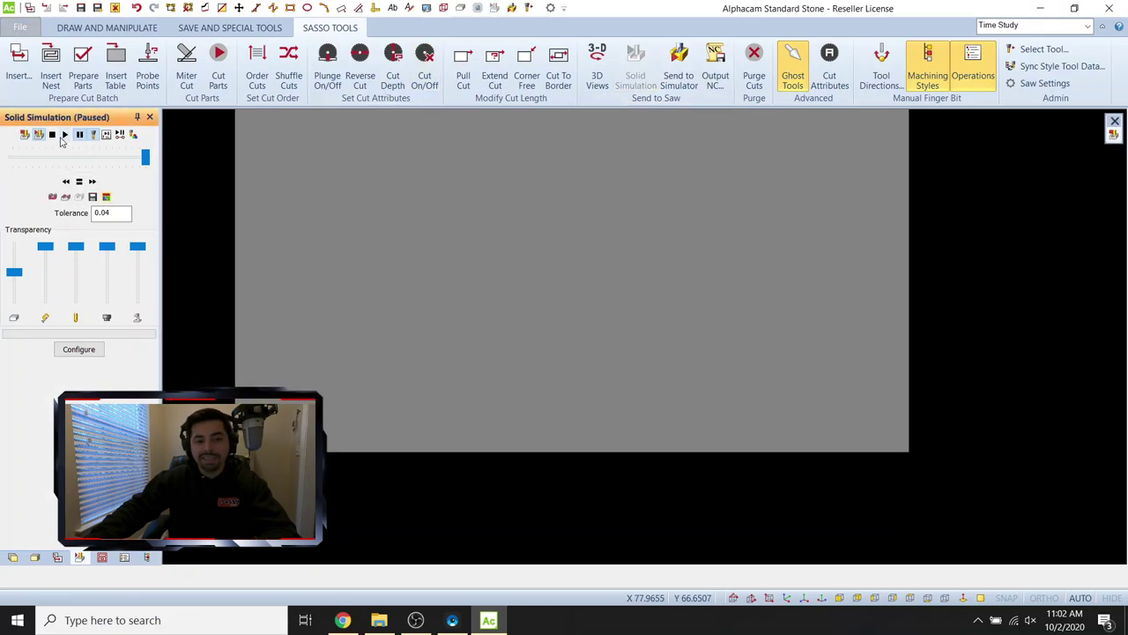
Let the solid simulation run until the Stencil 'Five Minutes' lettering is fully cut.
scroll(393, 366, up, 2)
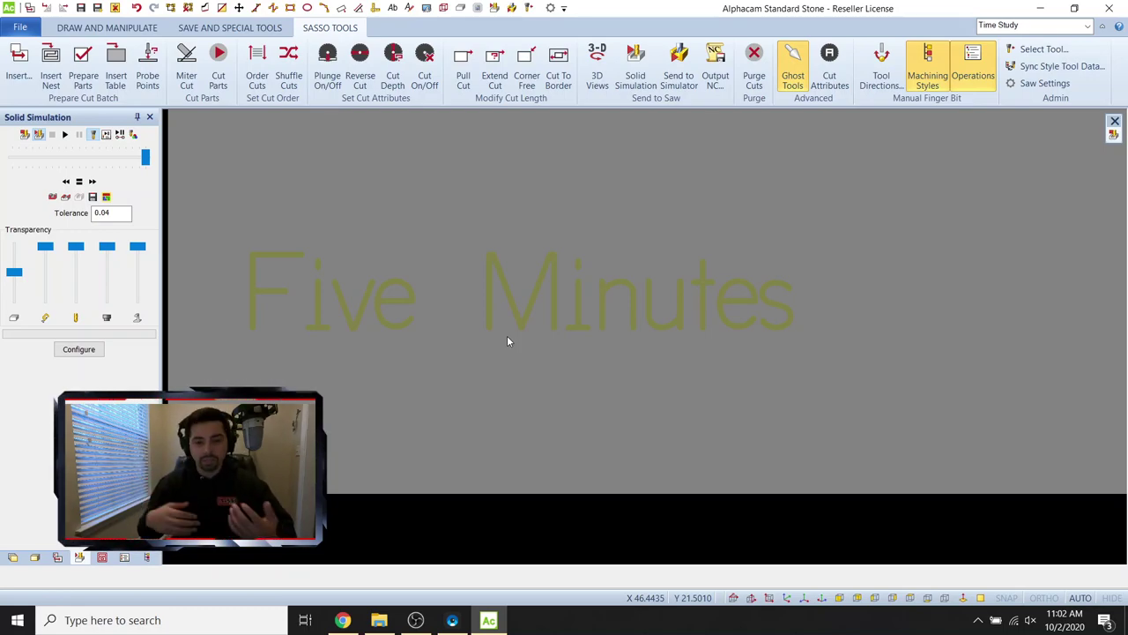
Close the solid simulation and return to the wireframe drawing.
click(1113, 134)
scroll(420, 421, down, 2)
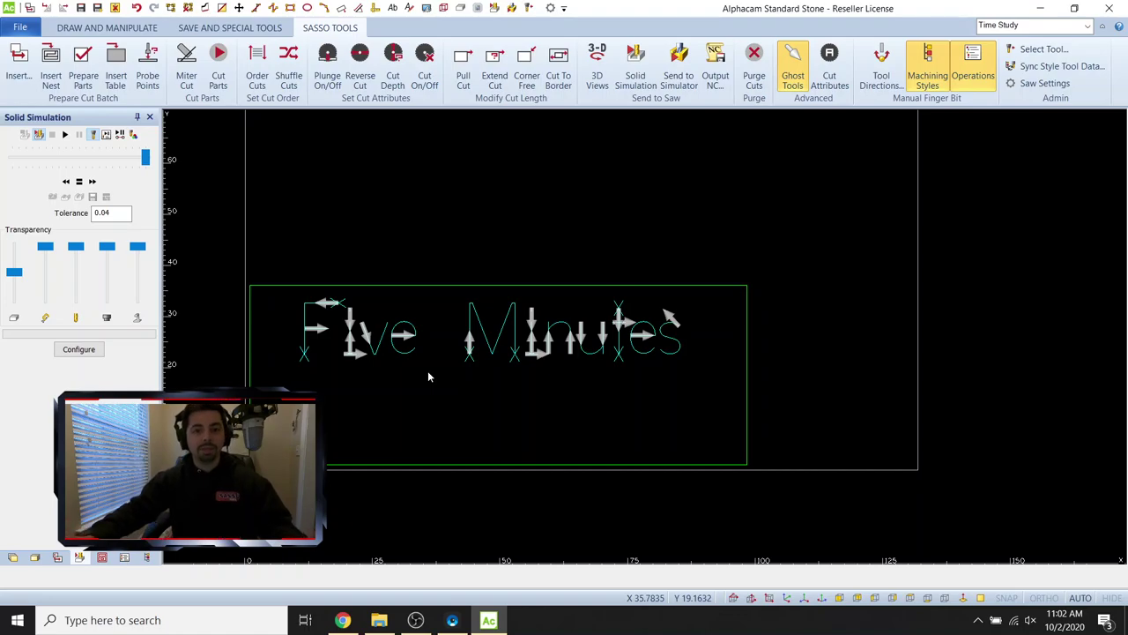
scroll(420, 391, down, 1)
scroll(420, 396, up, 3)
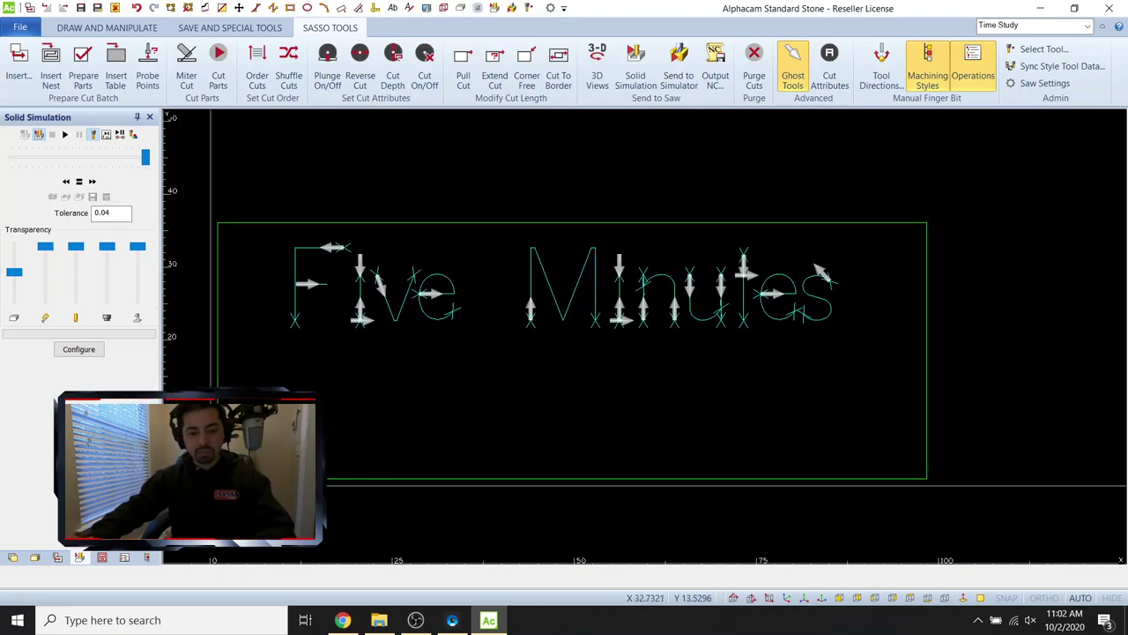
scroll(433, 467, up, 2)
scroll(476, 437, down, 2)
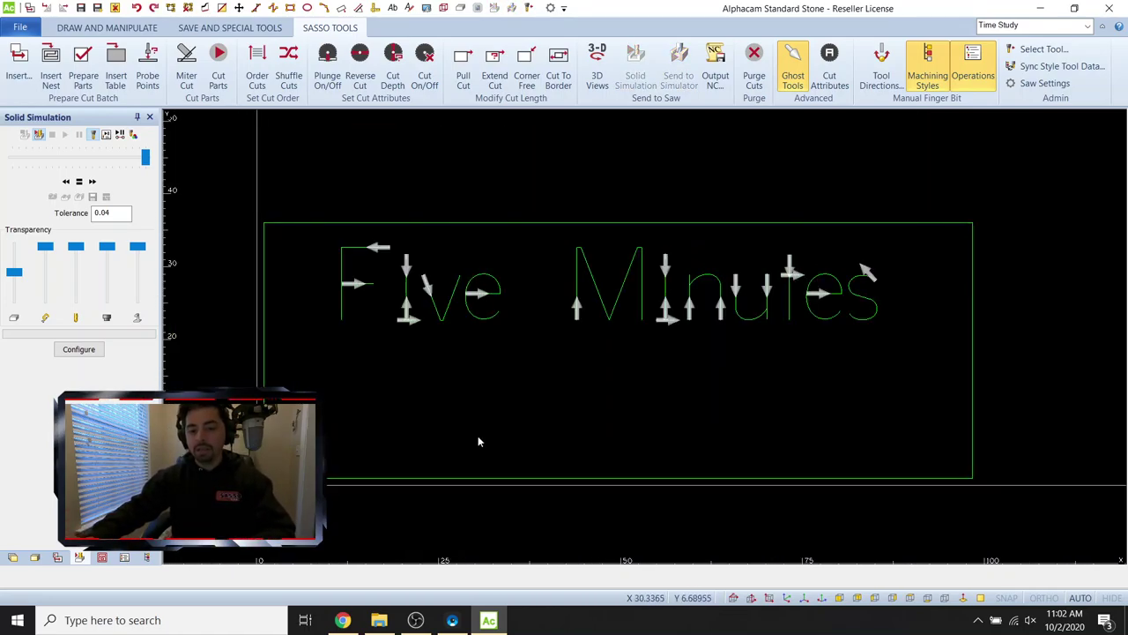
Clear the machining style selection and delete the old toolpaths from the lettering.
click(941, 66)
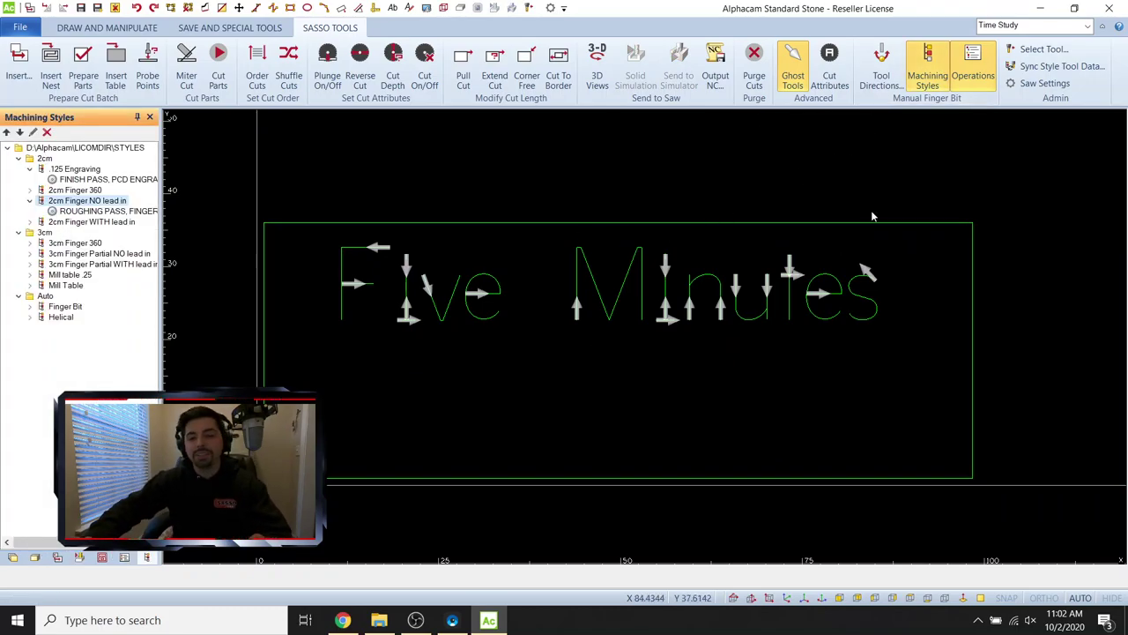
click(452, 261)
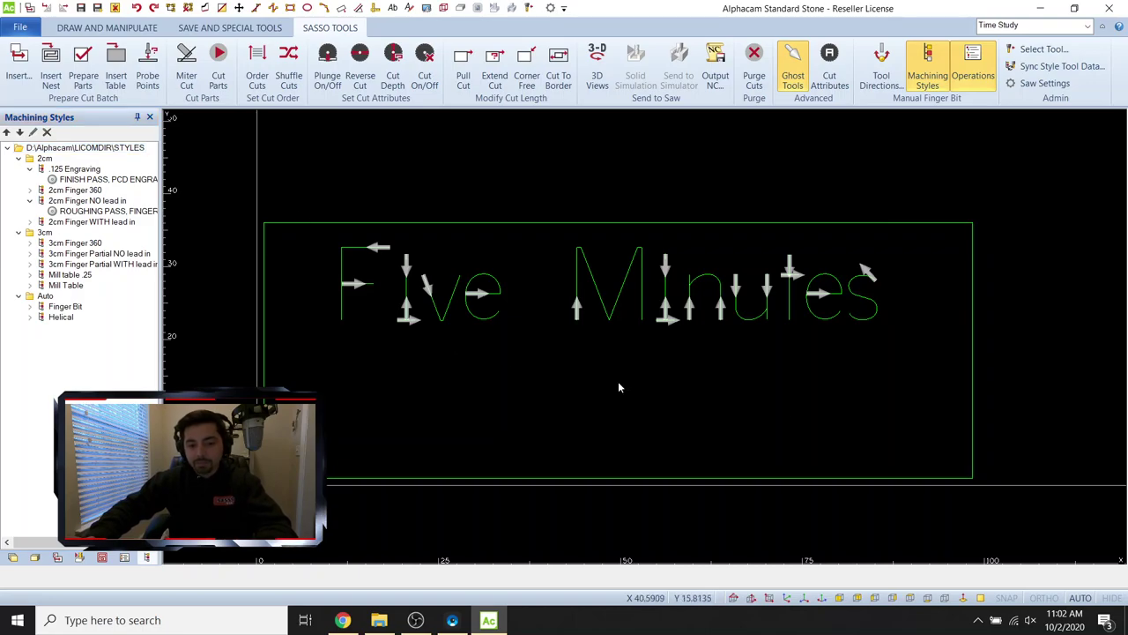
scroll(832, 310, up, 2)
scroll(820, 316, down, 4)
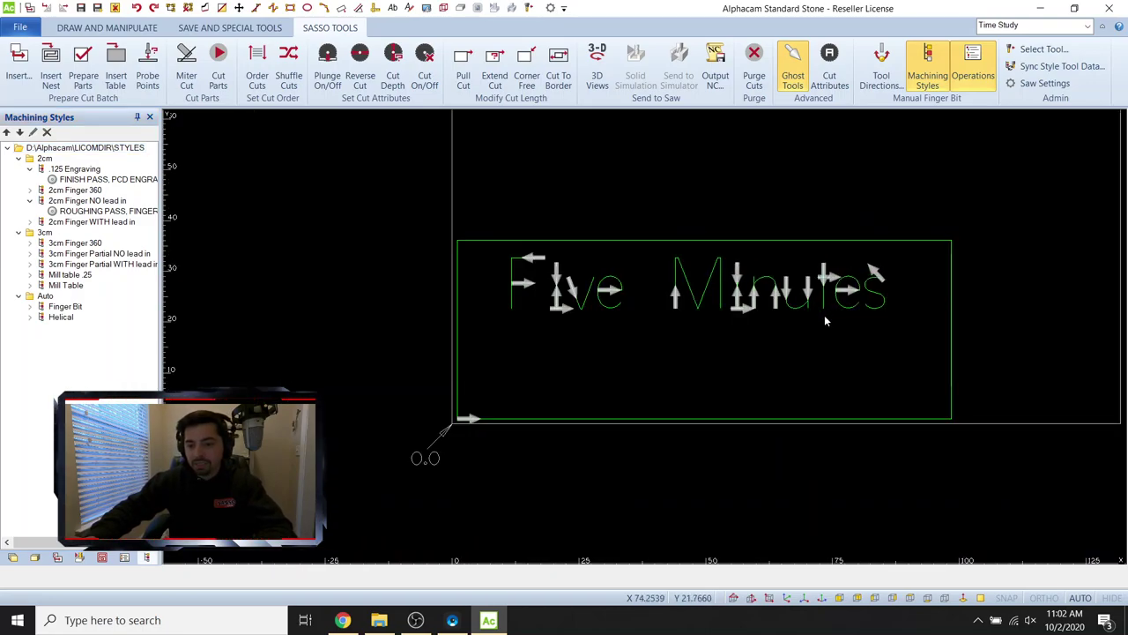
key(Delete)
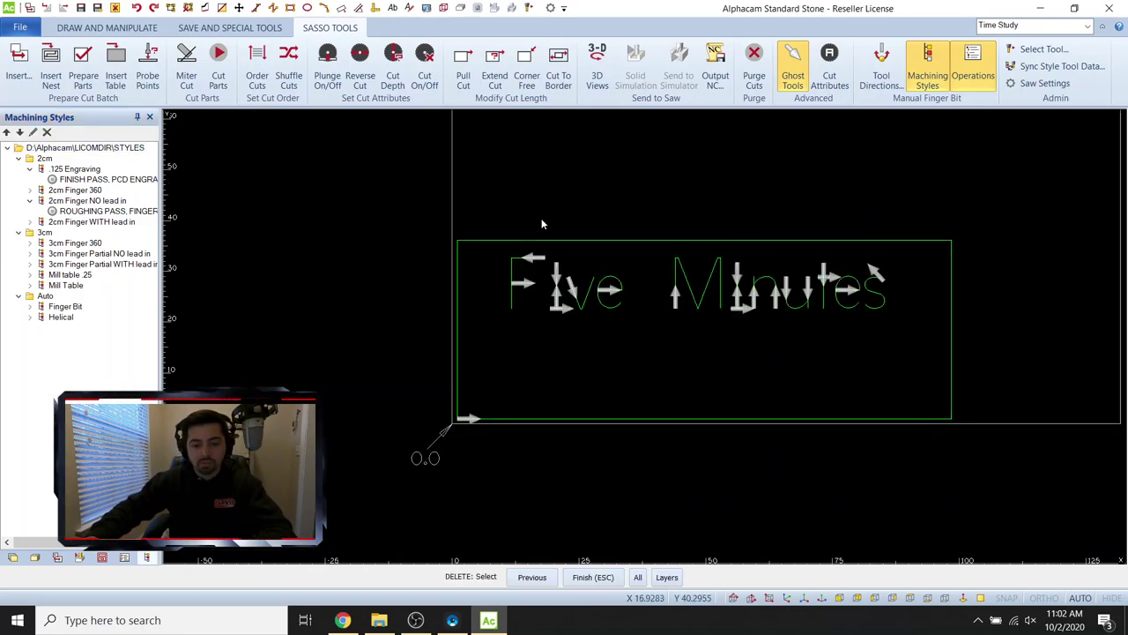
click(705, 311)
key(Escape)
scroll(852, 381, up, 3)
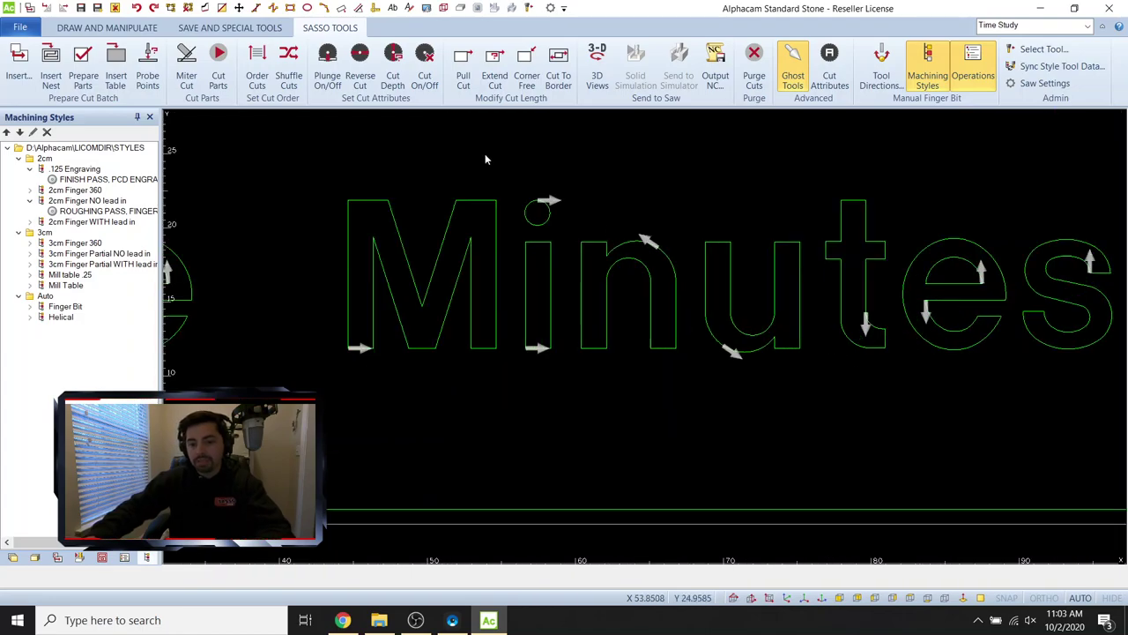
scroll(532, 218, up, 1)
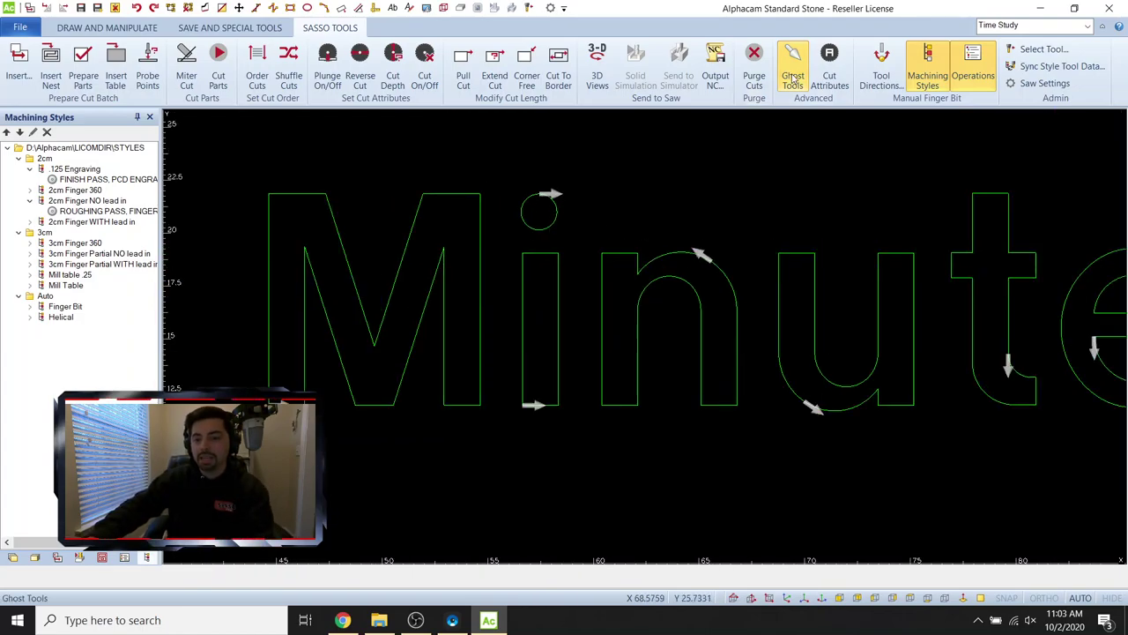
Set the e's inner outline to cut on its outside using Tool Directions.
click(882, 69)
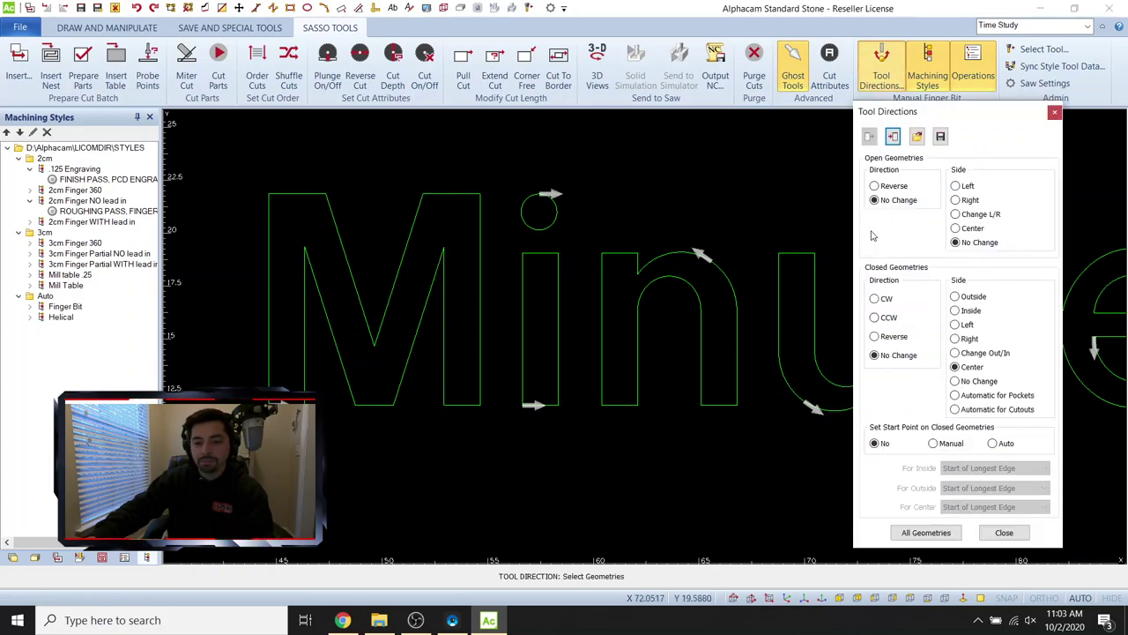
scroll(532, 188, up, 5)
scroll(577, 221, down, 2)
scroll(589, 226, up, 2)
scroll(598, 348, down, 5)
scroll(412, 379, up, 2)
scroll(413, 379, up, 4)
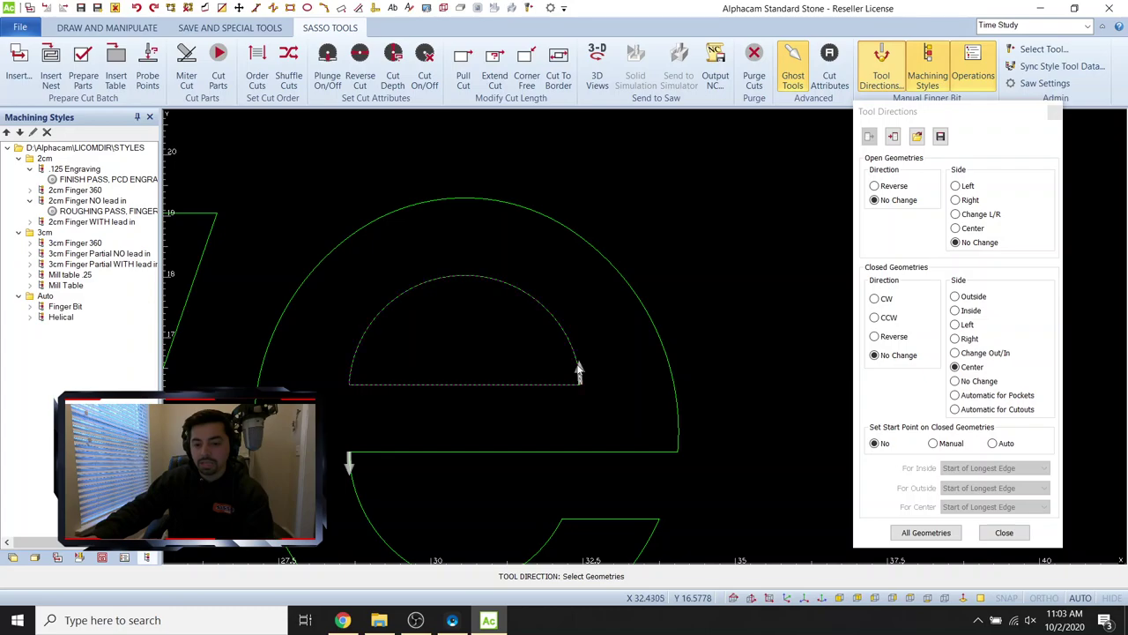
scroll(547, 358, down, 2)
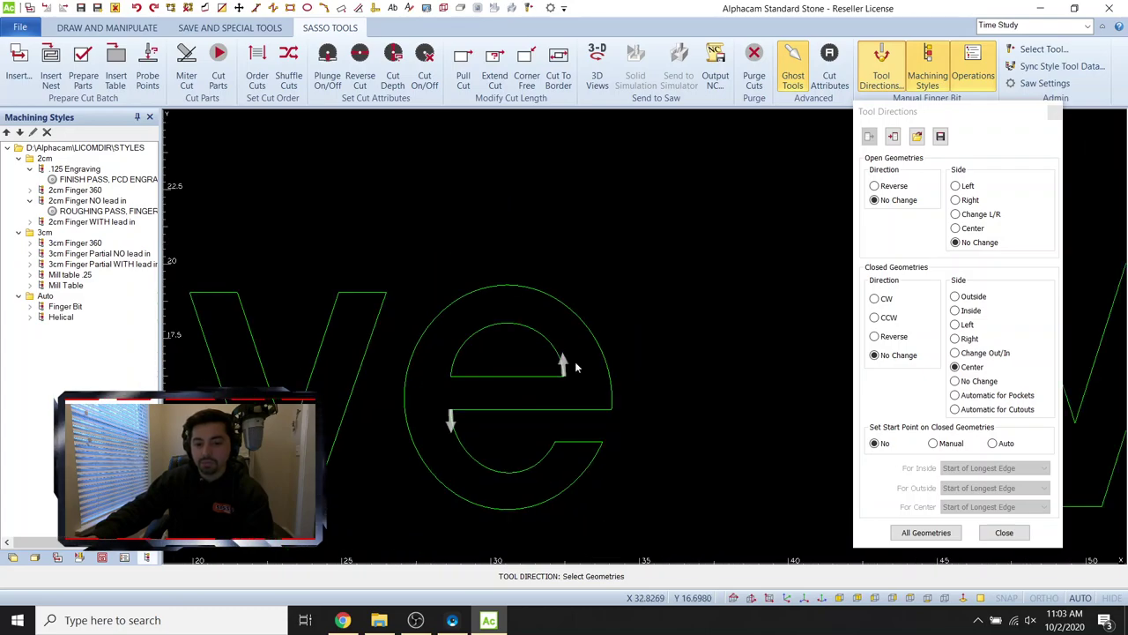
scroll(556, 370, up, 2)
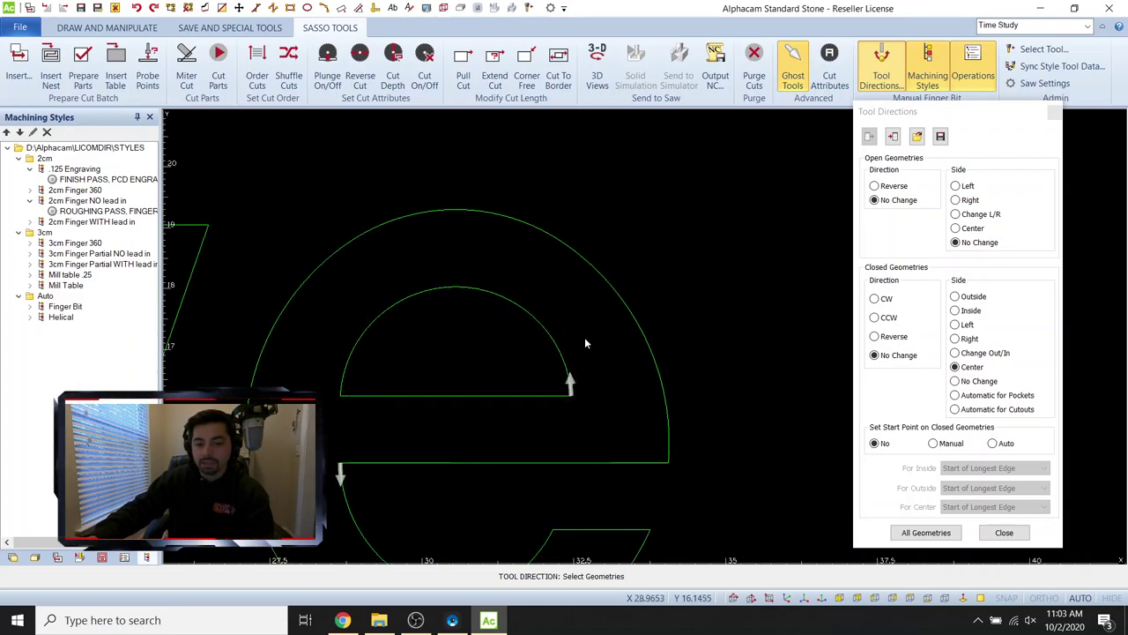
click(970, 297)
click(562, 390)
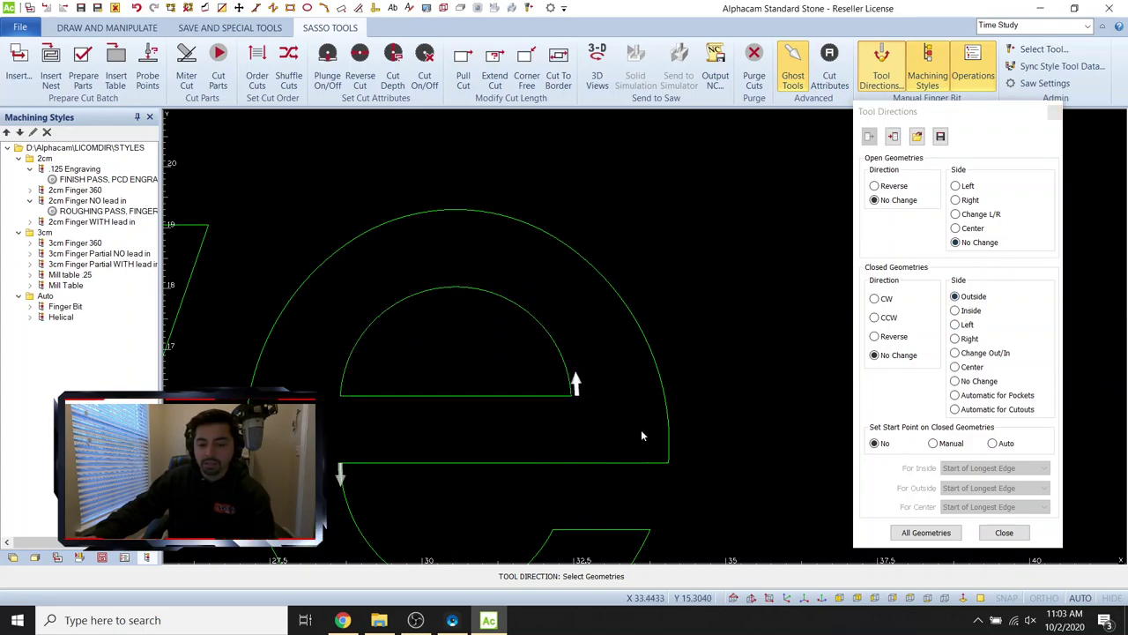
Set the e's outer outline to cut on its inside.
click(956, 311)
click(677, 455)
scroll(621, 380, down, 2)
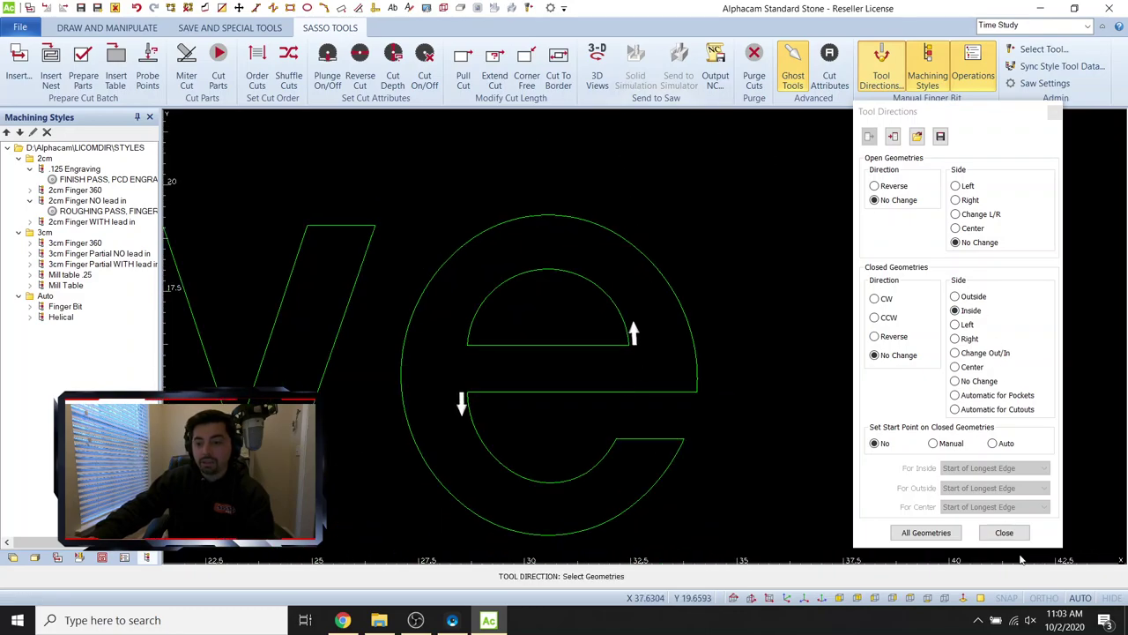
click(1002, 533)
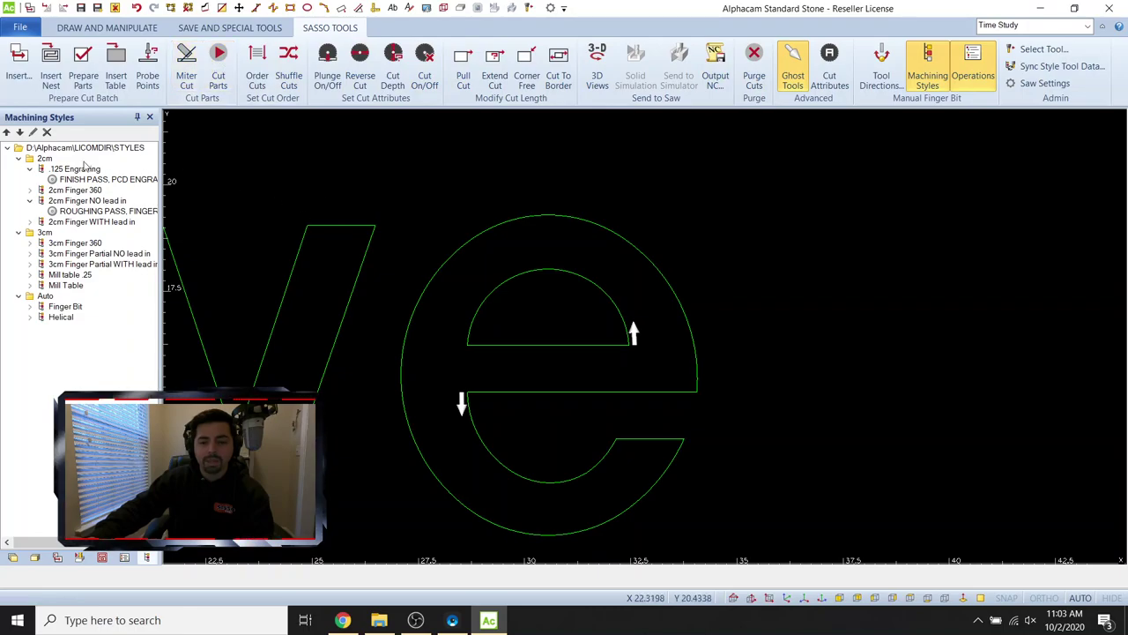
Apply 2cm Finger NO lead in to all of the Stencil 'Five Minutes' geometry.
right_click(87, 207)
click(132, 208)
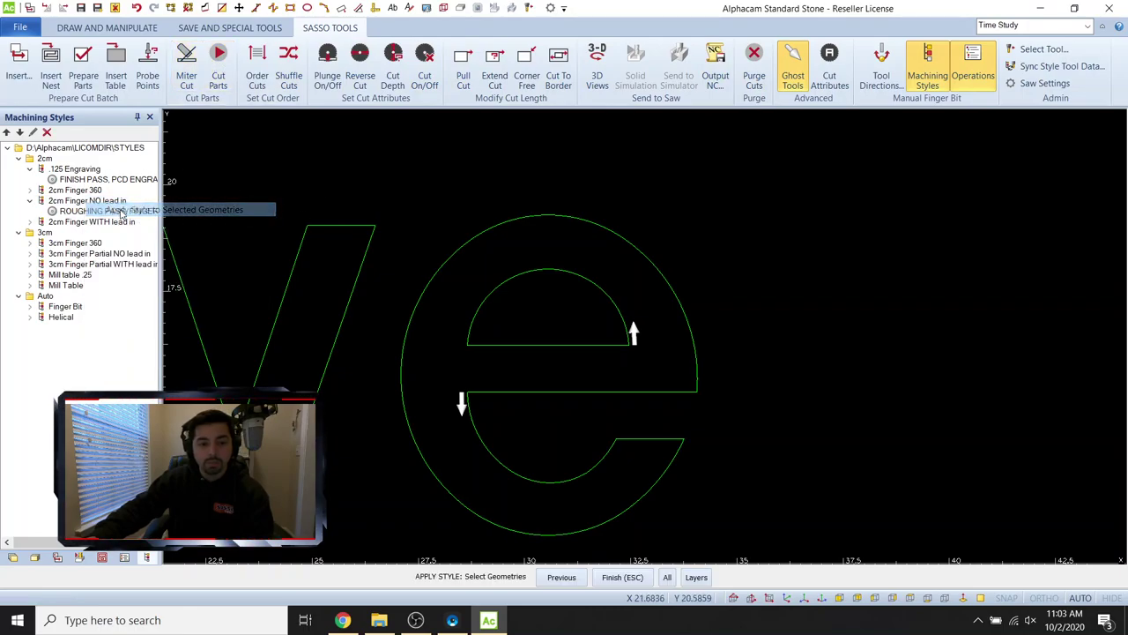
key(a)
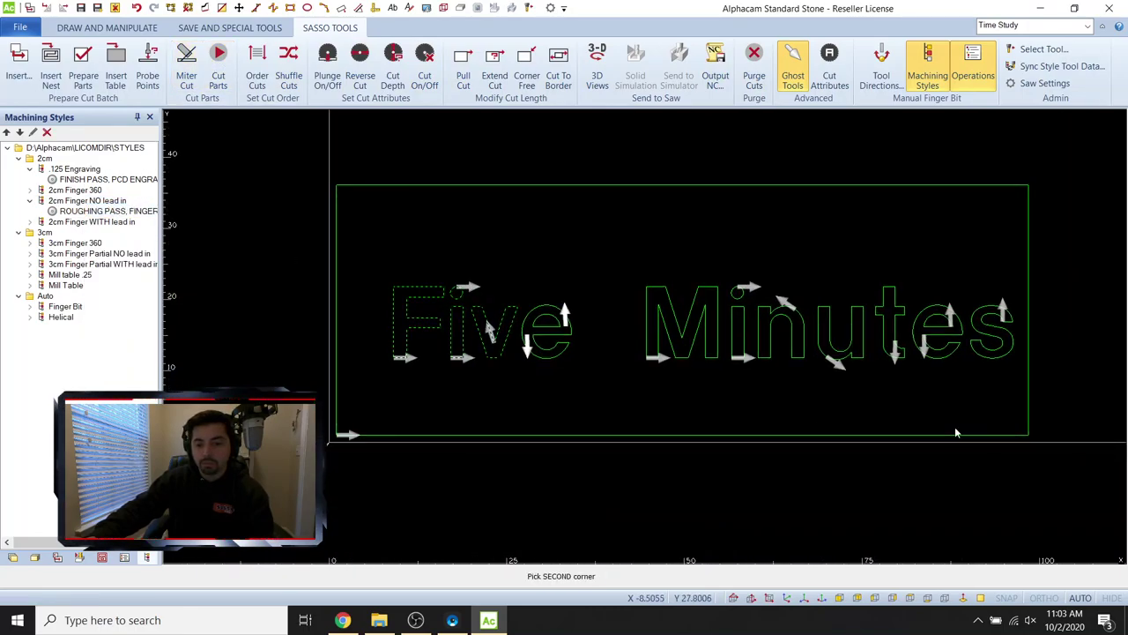
key(Escape)
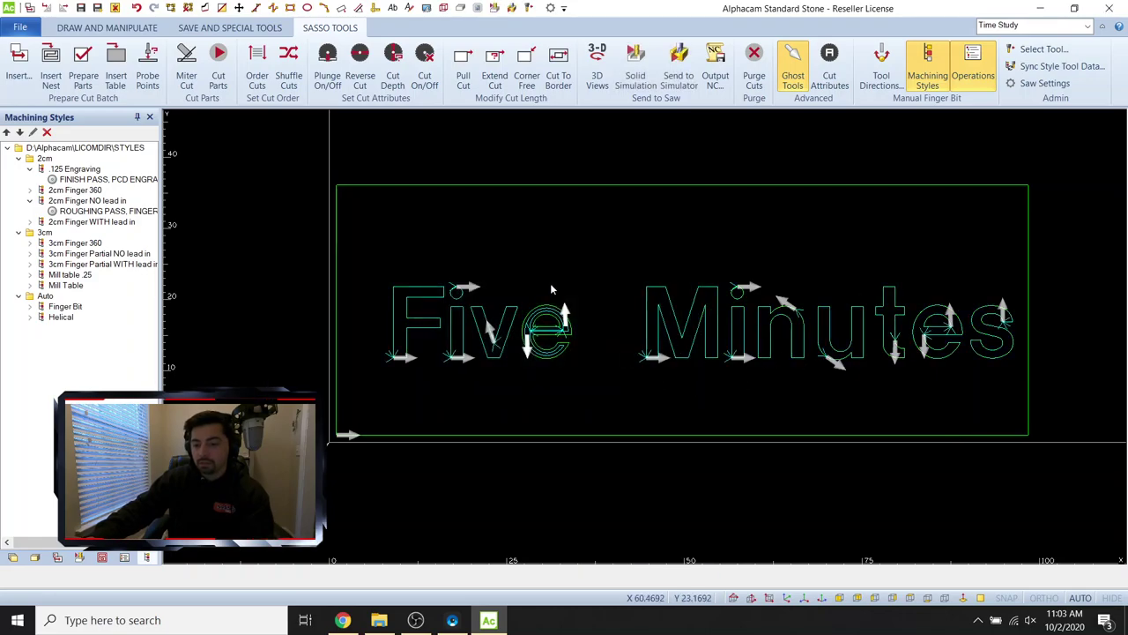
scroll(526, 342, up, 3)
scroll(526, 342, up, 2)
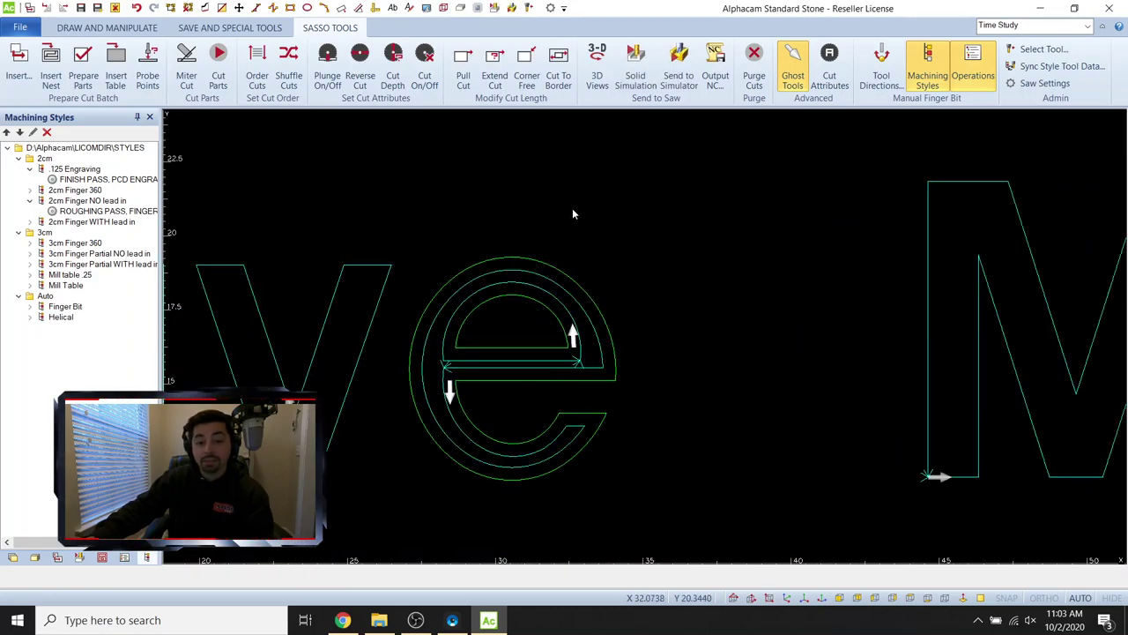
Rerun the solid simulation to show the engraved letters.
click(634, 71)
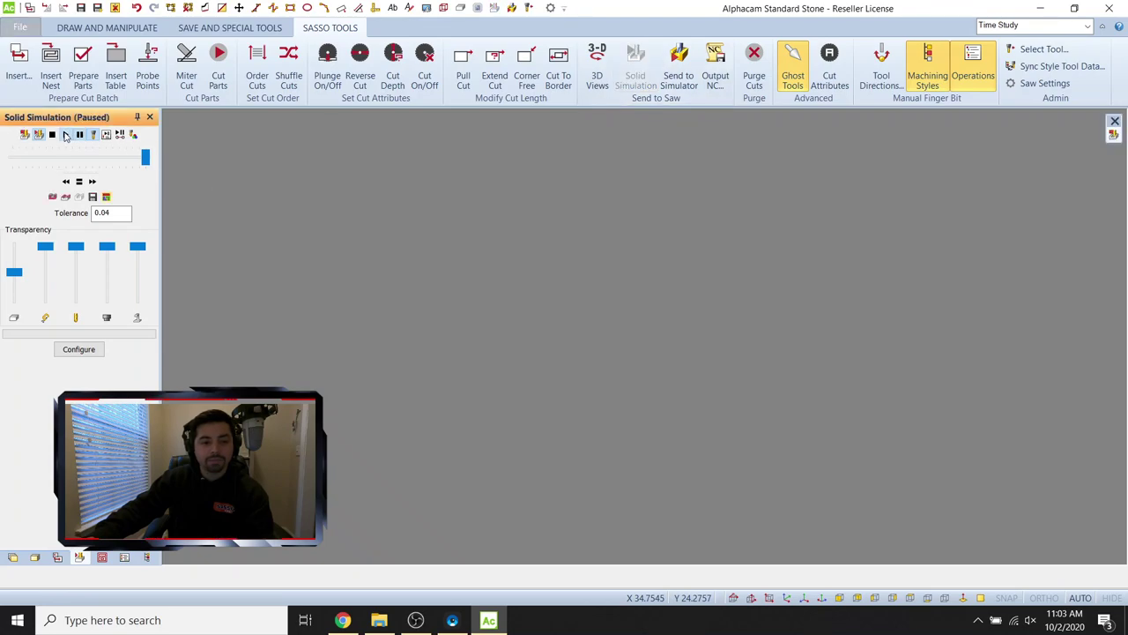
click(65, 135)
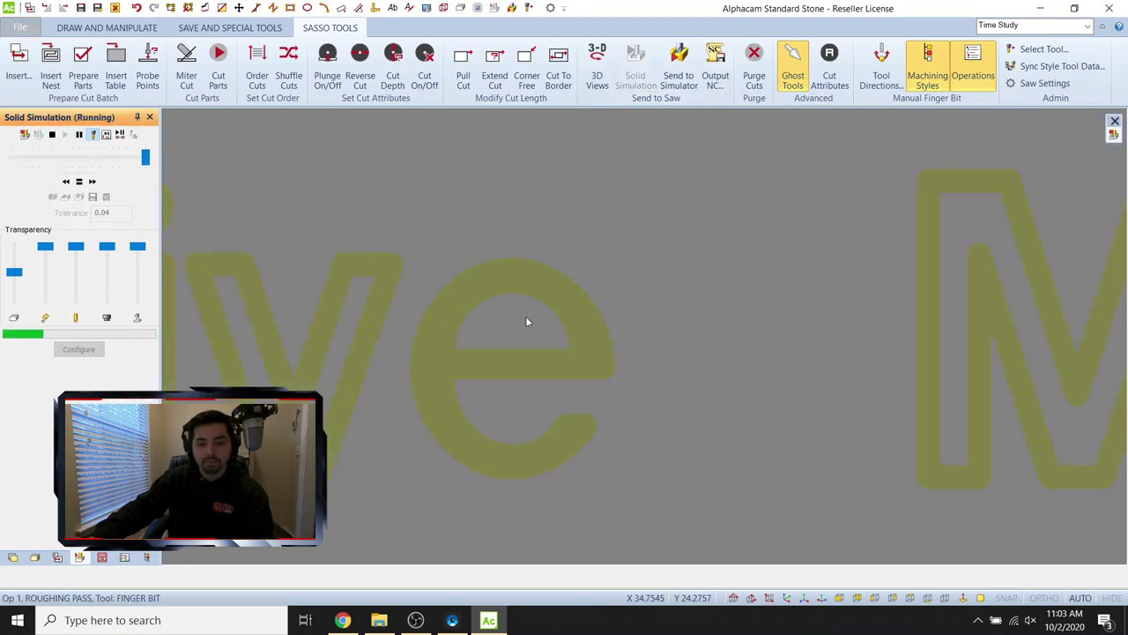
scroll(502, 352, down, 3)
scroll(468, 386, up, 2)
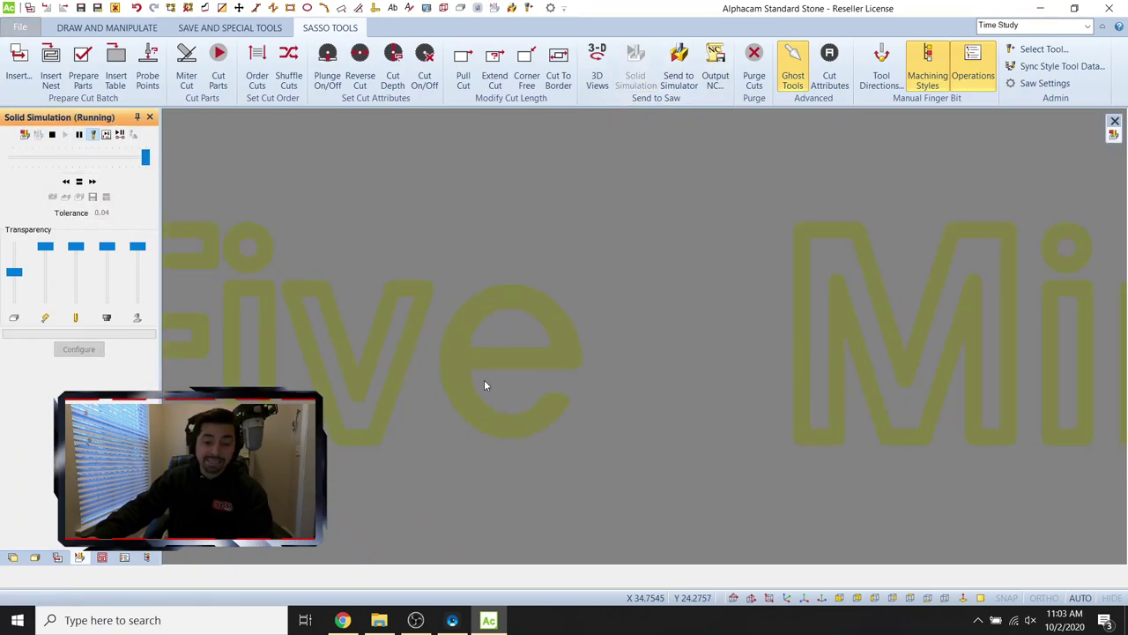
scroll(487, 404, down, 3)
scroll(919, 400, up, 4)
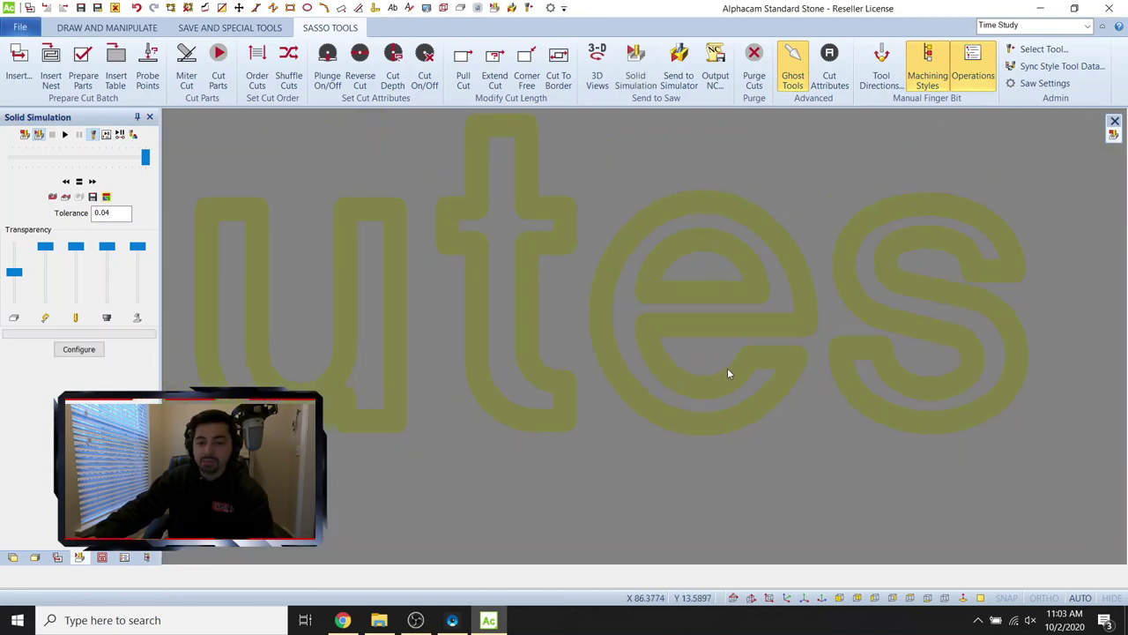
scroll(299, 379, down, 3)
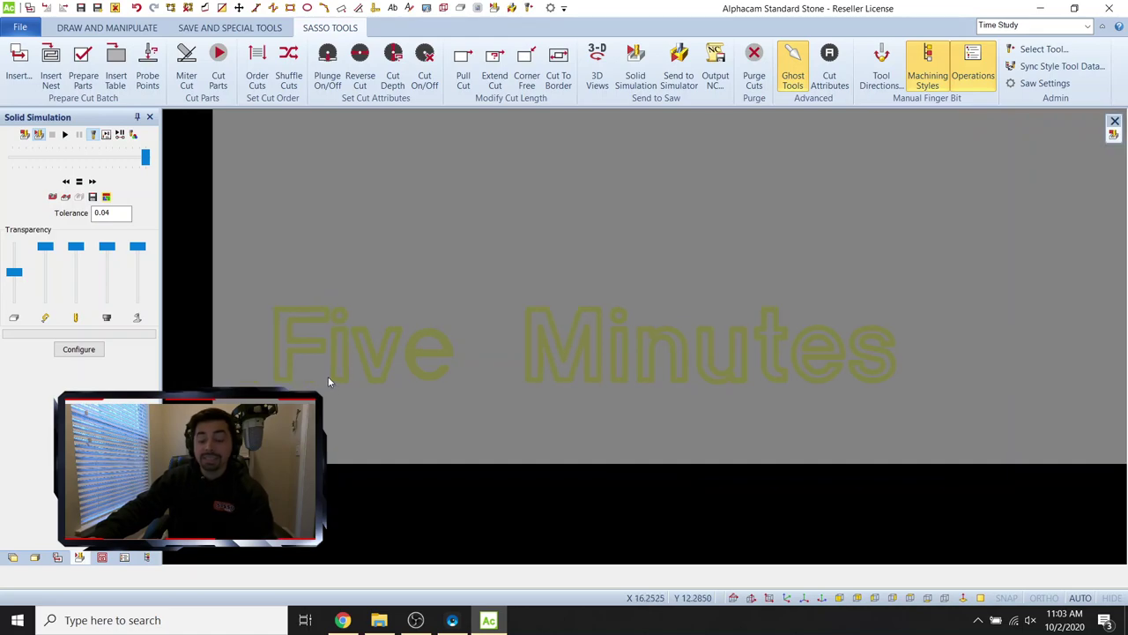
scroll(451, 353, up, 4)
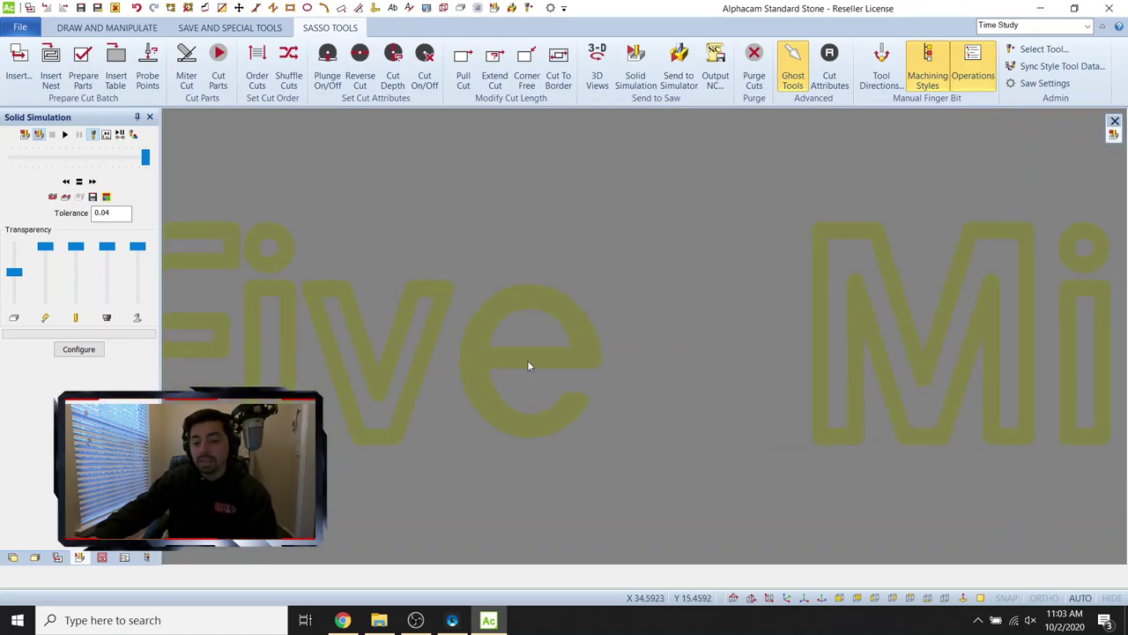
Exit the simulation to the wireframe Stencil 'Five Minutes' outlines showing tool direction arrows, zoomed out to the whole part.
click(892, 79)
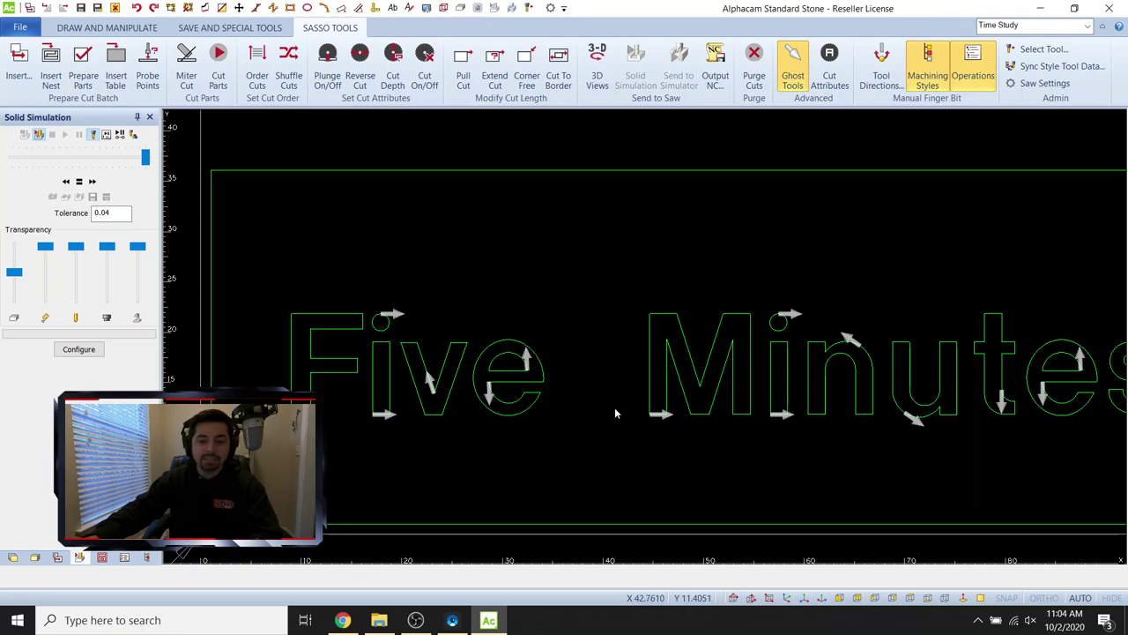
scroll(604, 414, down, 2)
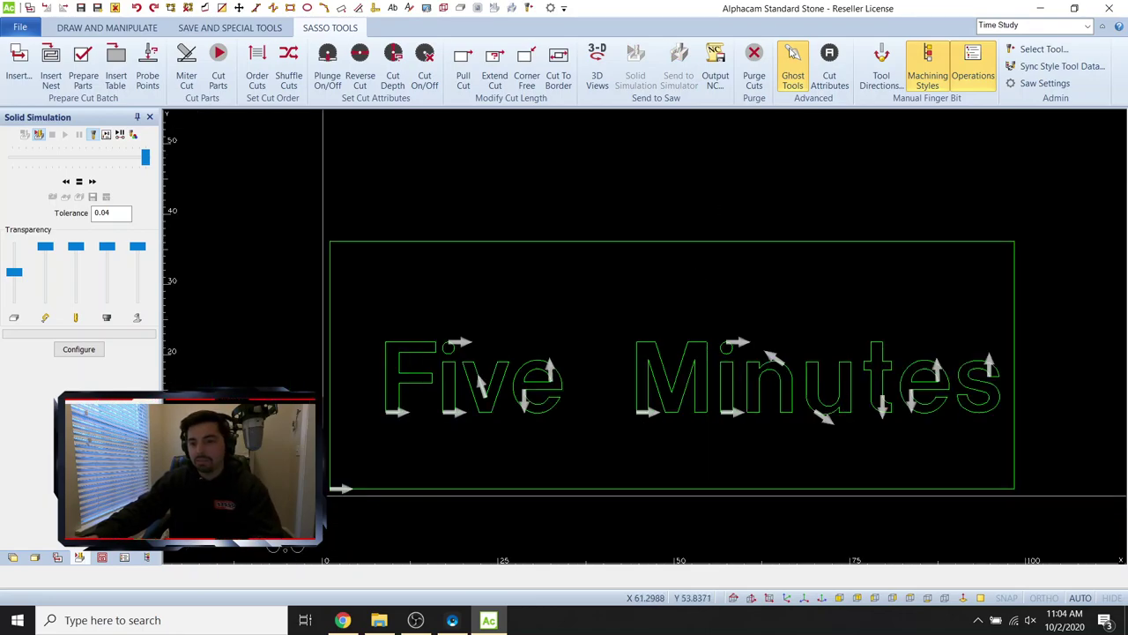